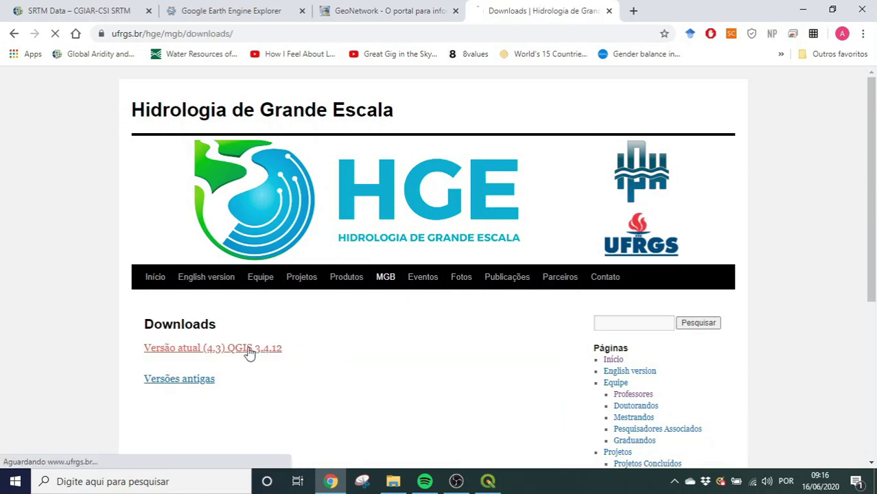
Download the IPH Hydro Tools plugin folder linked on the MGB 4.3 page and save its ZIP in AplicacaoMGB_Iguacu
scroll(250, 352, down, 2)
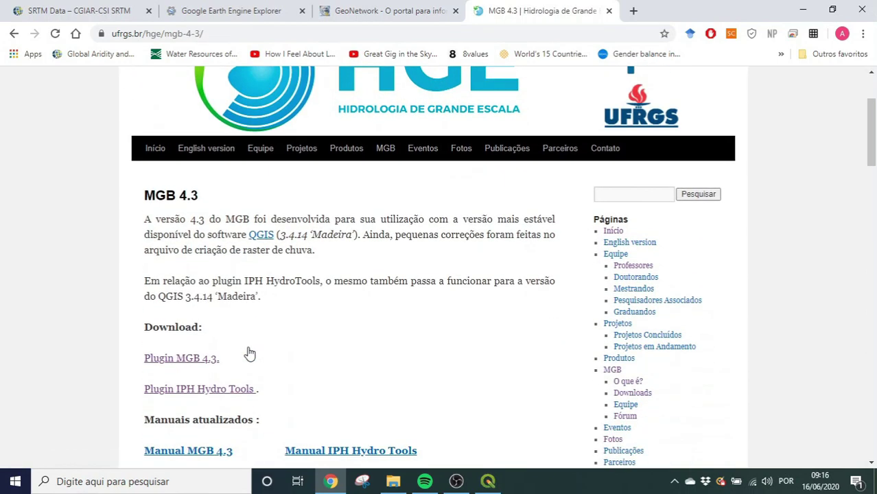
click(227, 396)
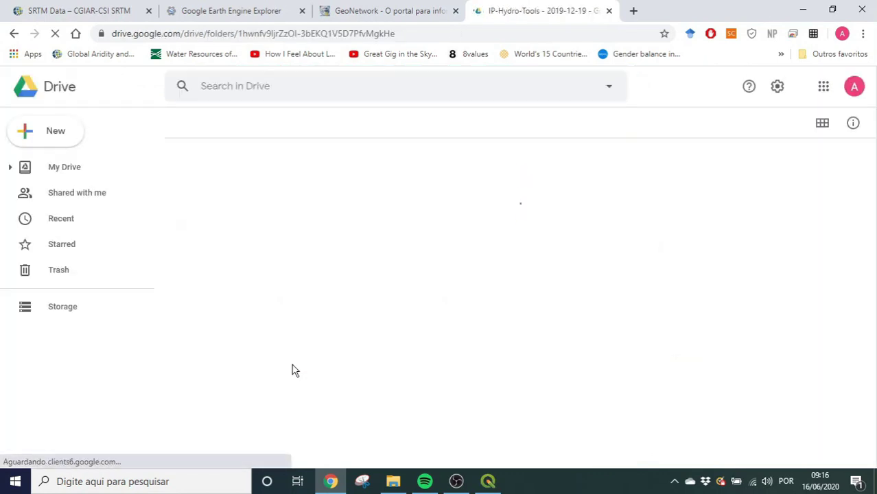
click(277, 190)
right_click(277, 189)
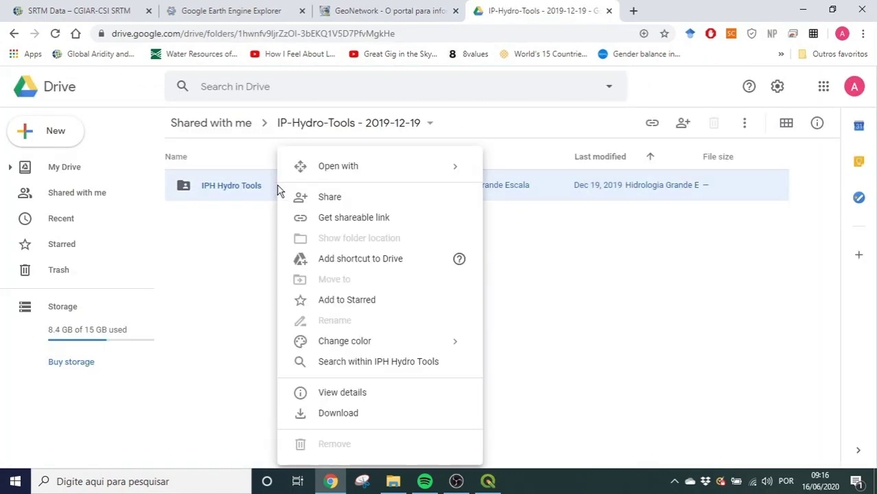
click(353, 415)
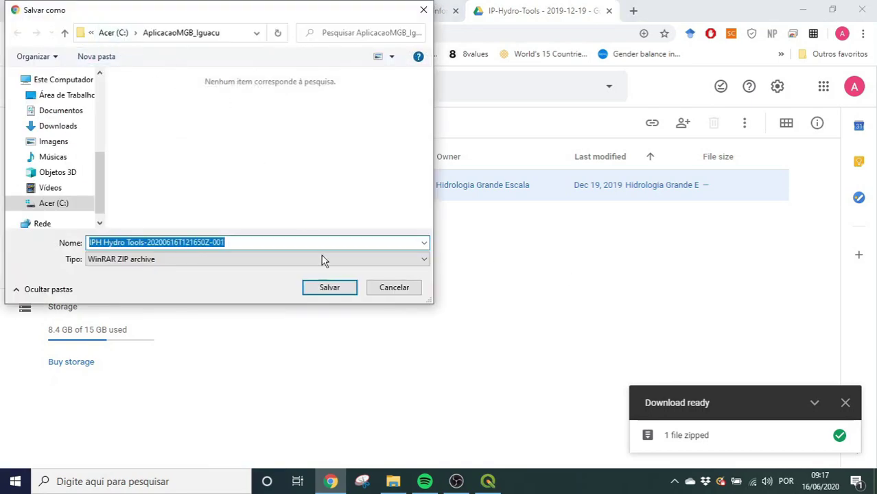
click(328, 287)
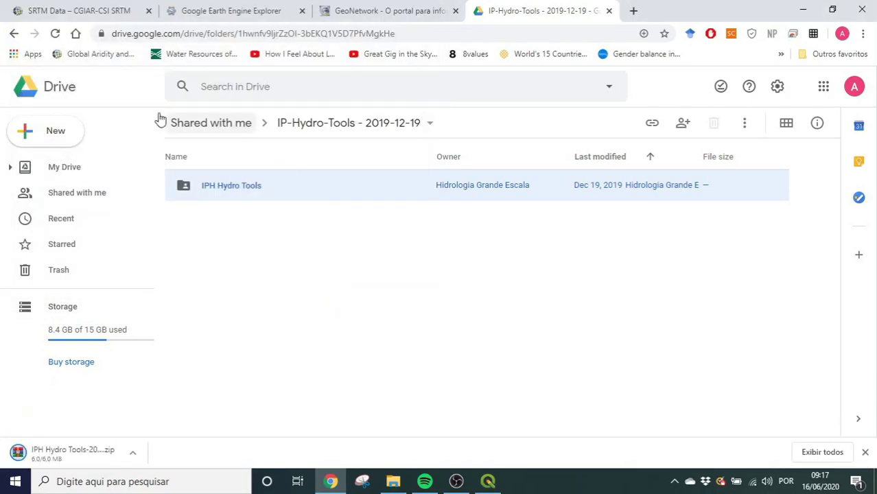
Return to the MGB 4.3 page, download the MGB 4.3 plugin and save MGB.zip in the AplicacaoMGB_Iguacu folder
click(15, 34)
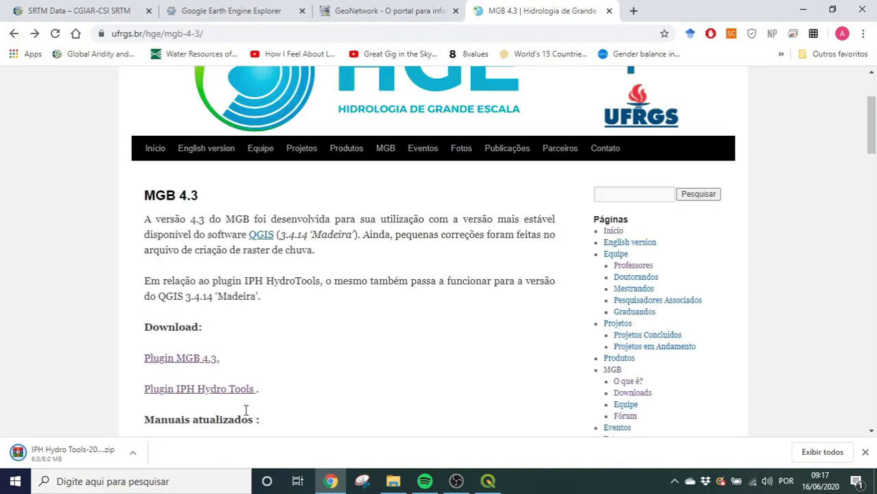
click(195, 360)
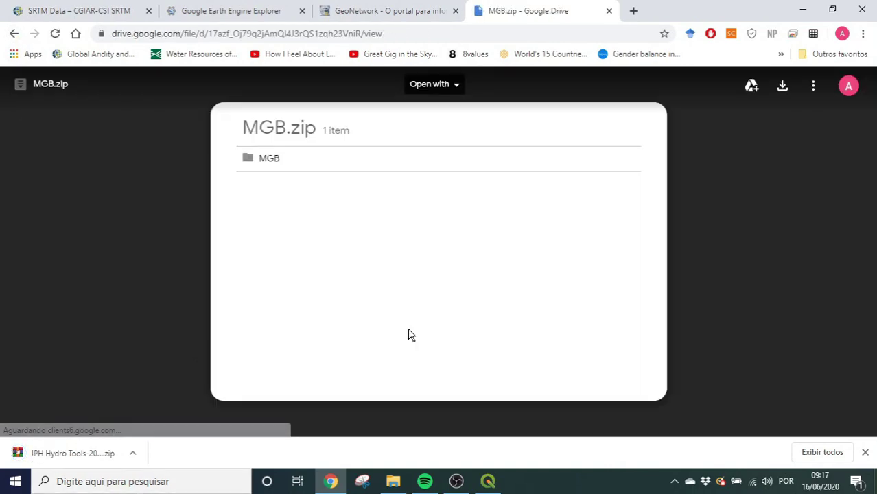
click(783, 87)
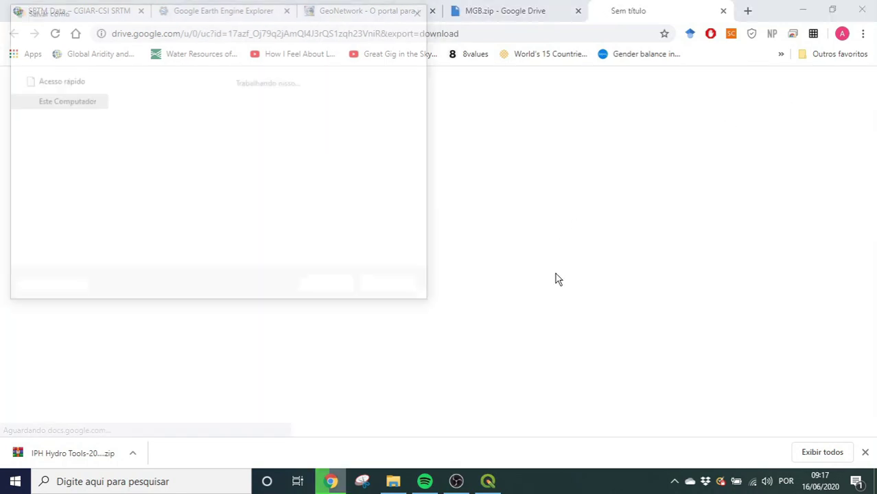
click(343, 289)
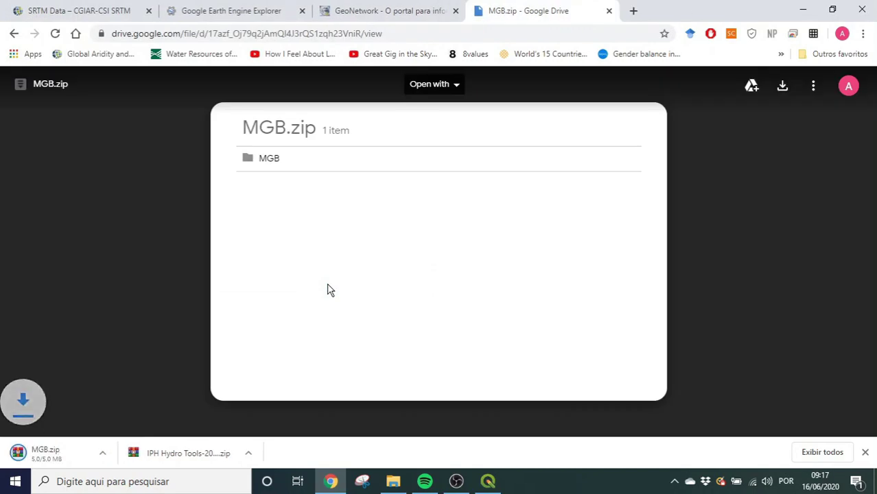
Switch to QGIS and install the IPH Hydro Tools plugin from its ZIP file in C:\AplicacaoMGB_Iguacu
click(489, 483)
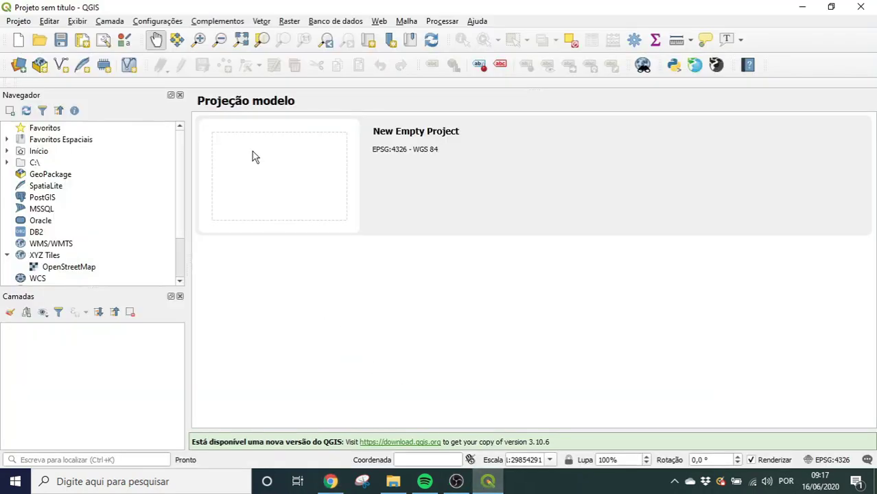
click(236, 25)
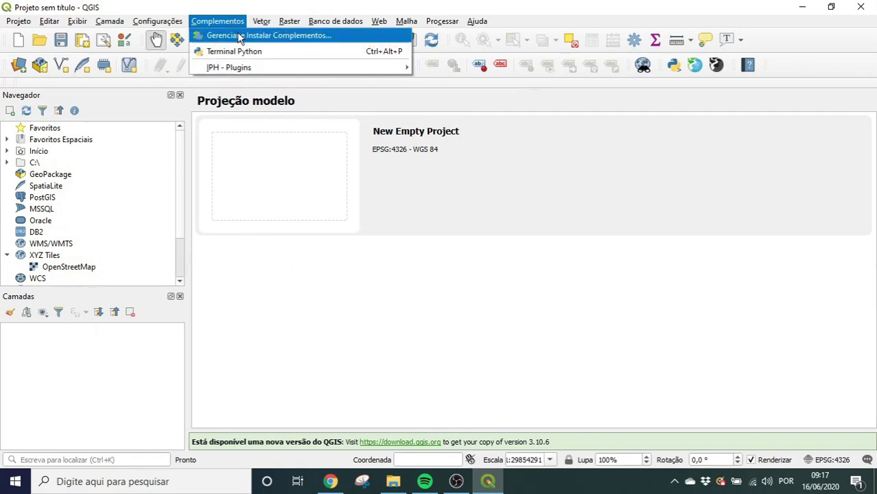
click(238, 35)
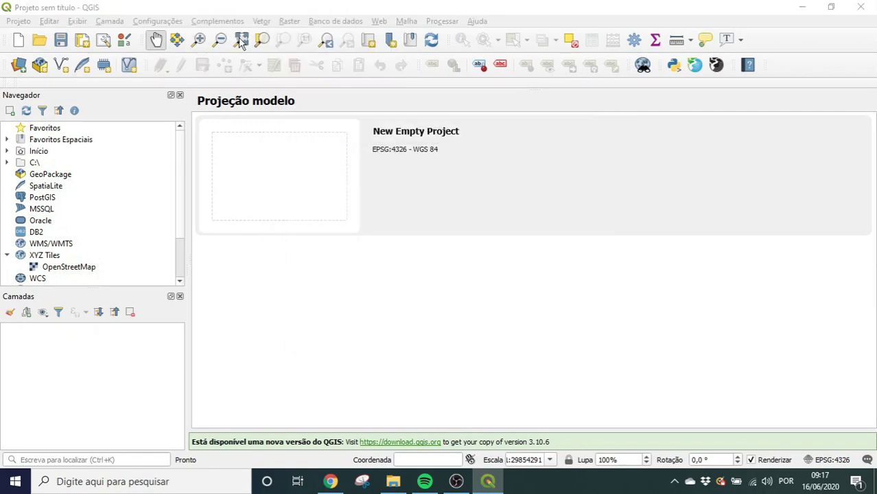
click(62, 143)
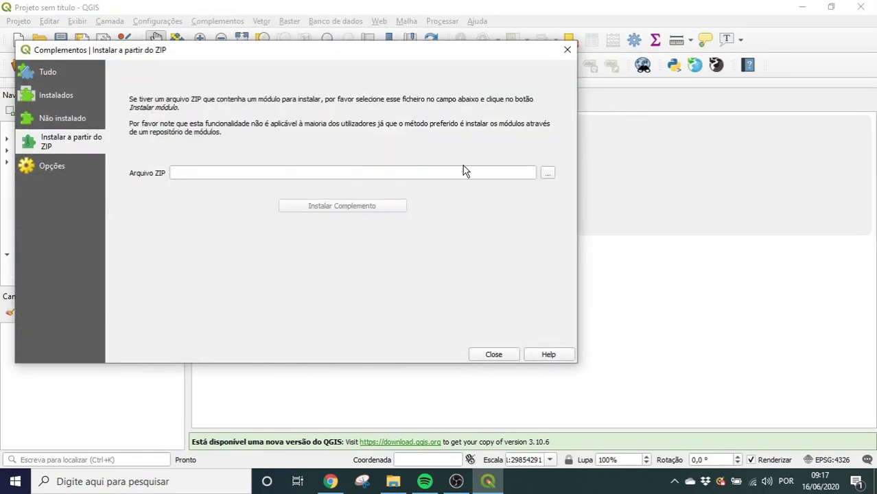
click(547, 174)
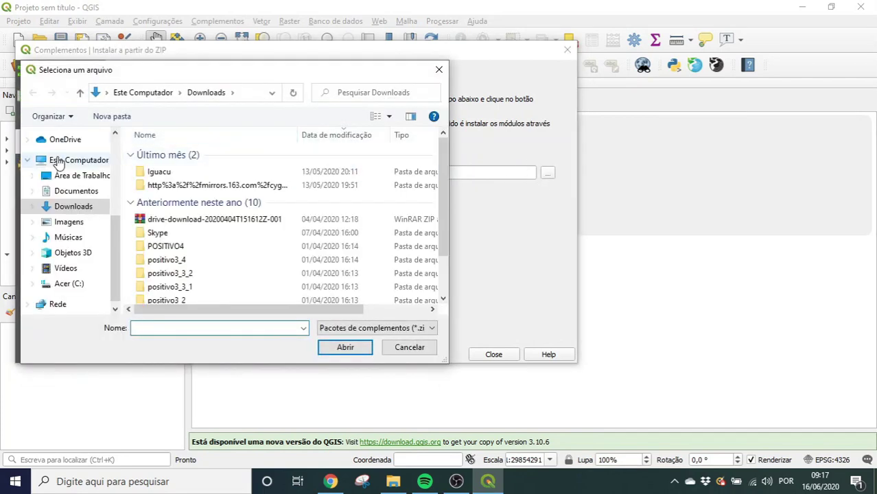
click(81, 285)
double_click(176, 153)
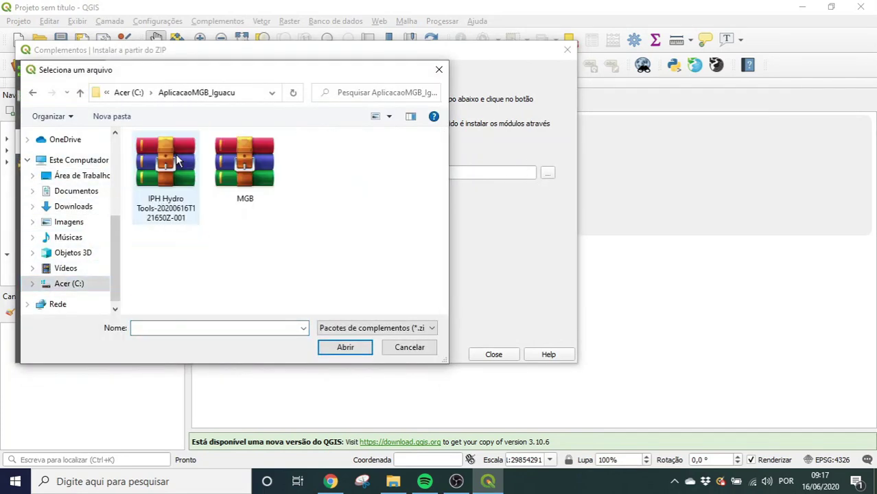
double_click(179, 171)
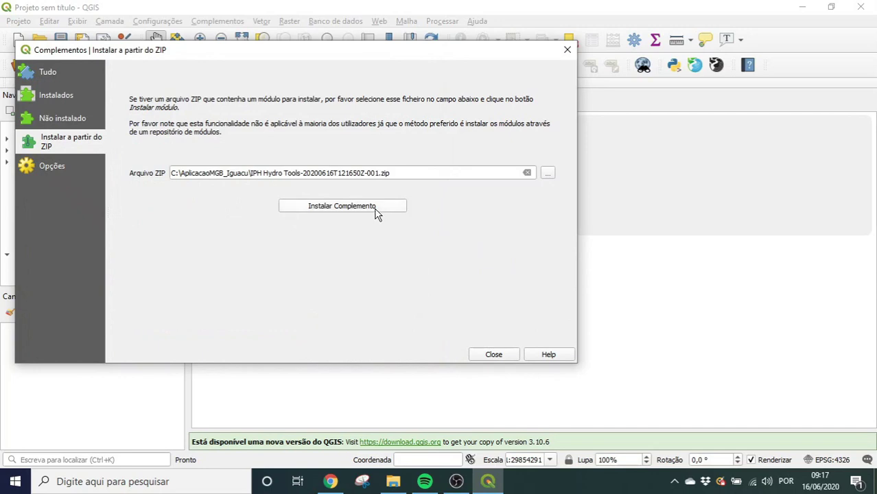
click(377, 210)
click(509, 262)
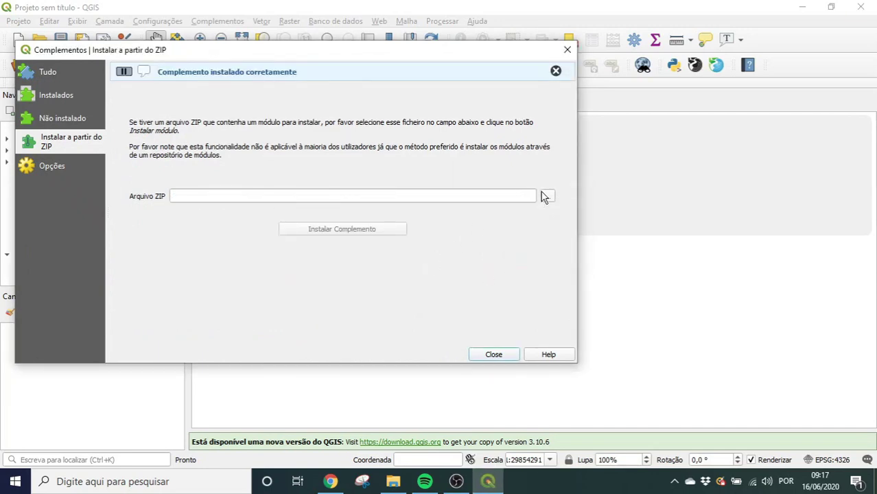
Install the MGB plugin from MGB.zip in the AplicacaoMGB_Iguacu folder and close the plugin manager
click(544, 196)
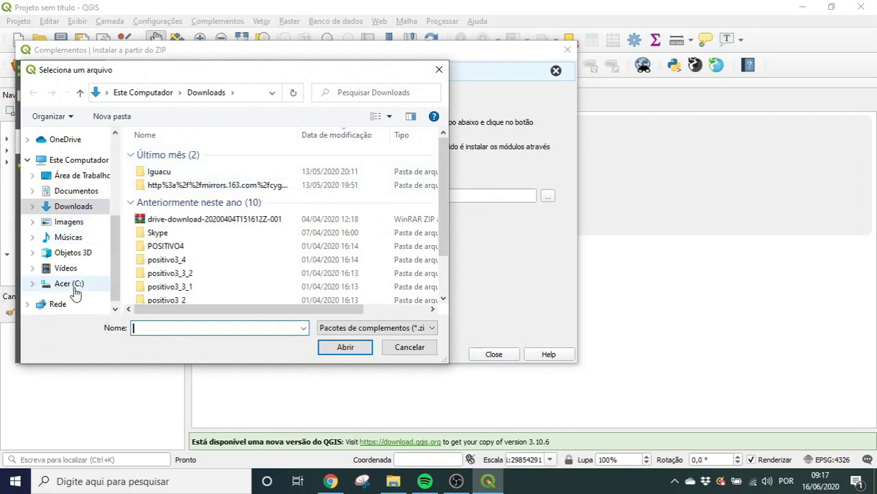
click(71, 285)
double_click(175, 152)
double_click(244, 165)
click(363, 205)
click(506, 257)
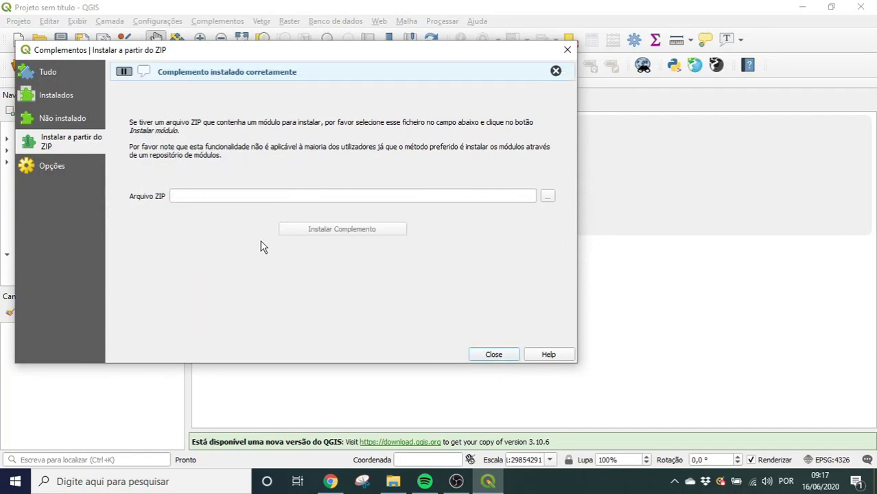
click(492, 355)
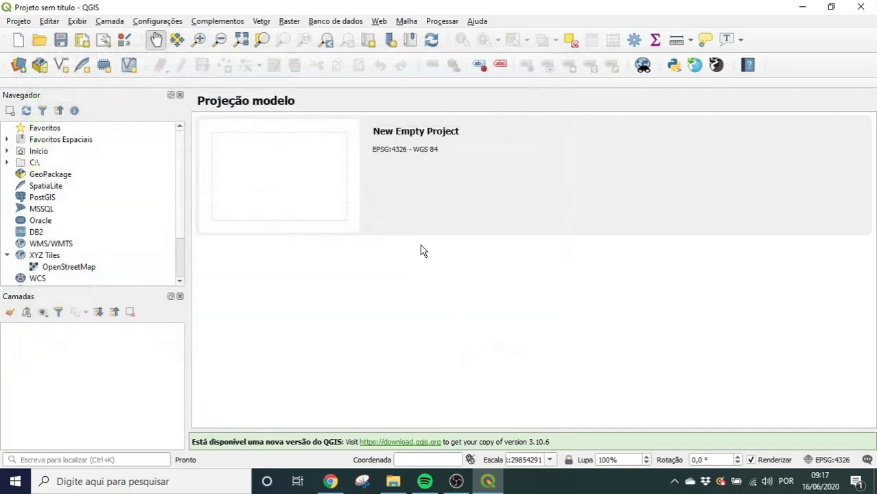
Display the IPH - Hydro Tools and MGB plugin tool lists at similar heights and start a new empty project
click(223, 20)
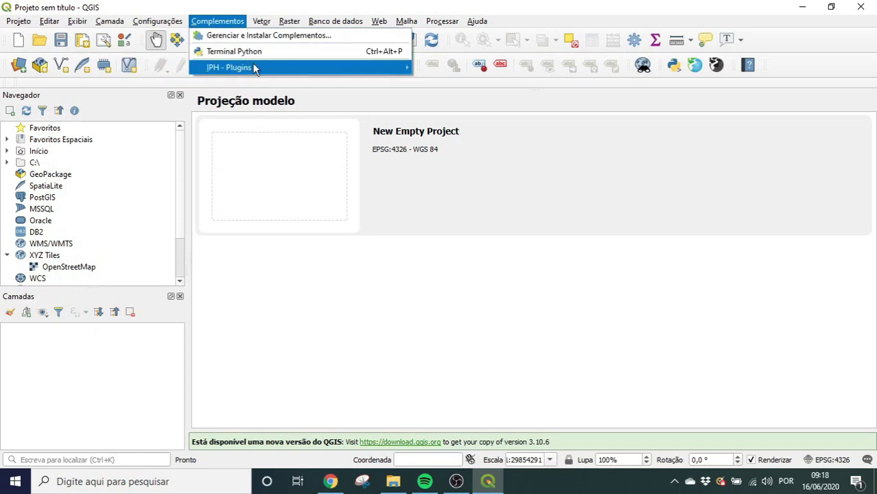
mouse_move(336, 69)
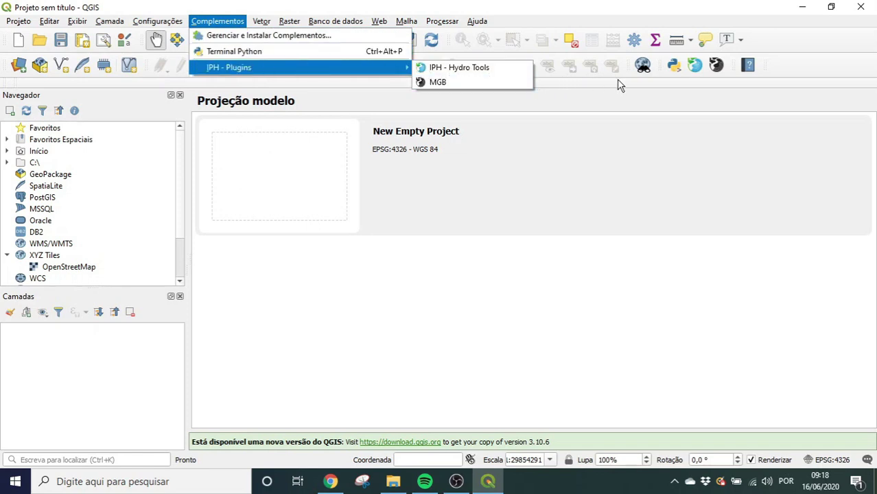
click(697, 70)
click(717, 67)
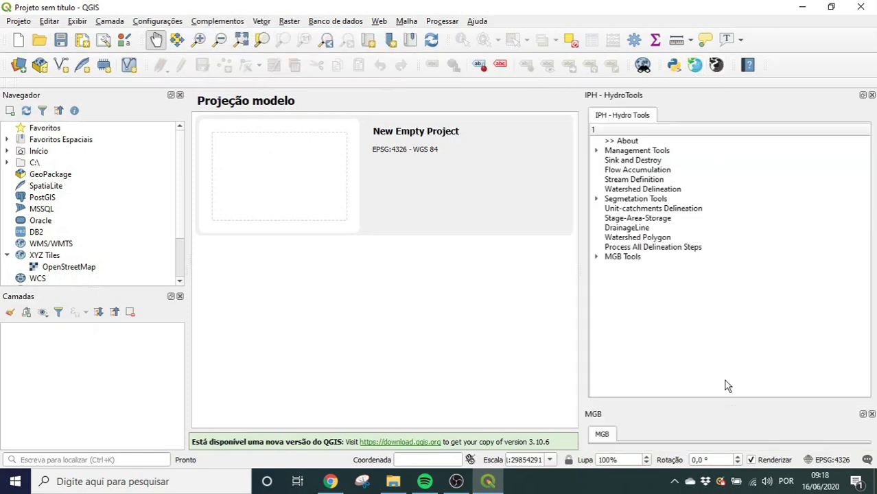
drag(728, 408, 730, 264)
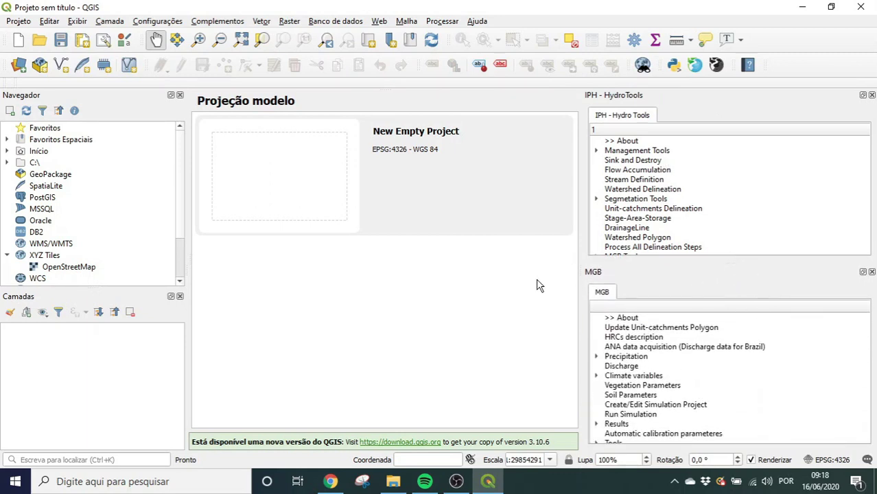
double_click(349, 203)
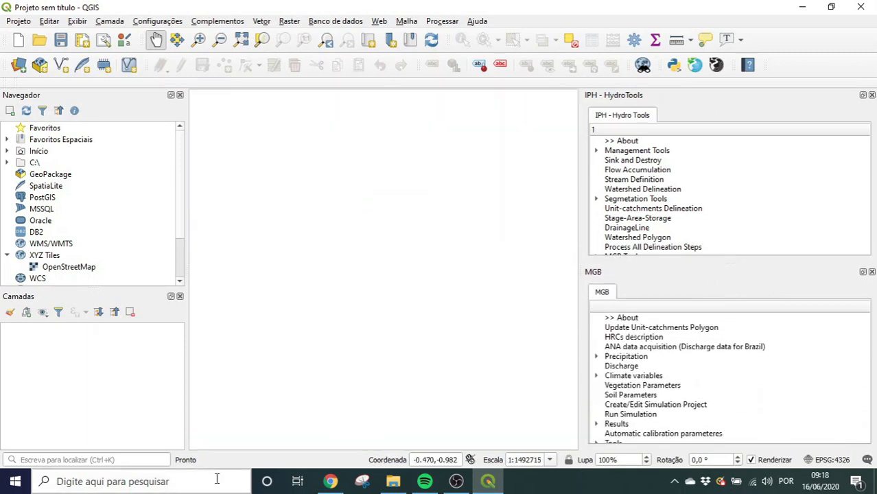
Switch to the Windows Control Panel and open the Region format settings
click(192, 486)
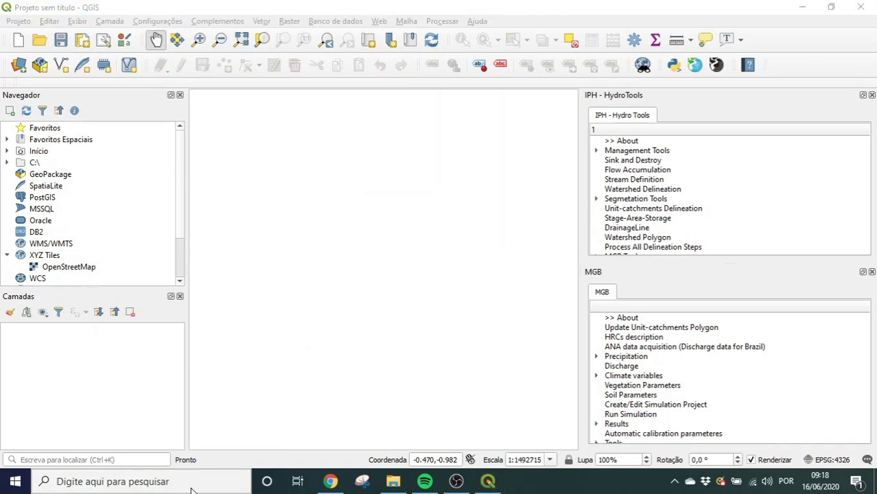
text(pa)
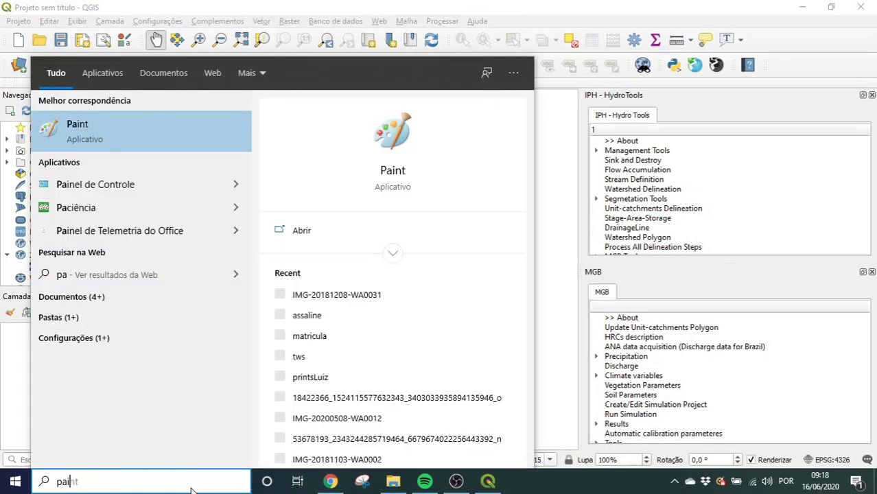
text(inel)
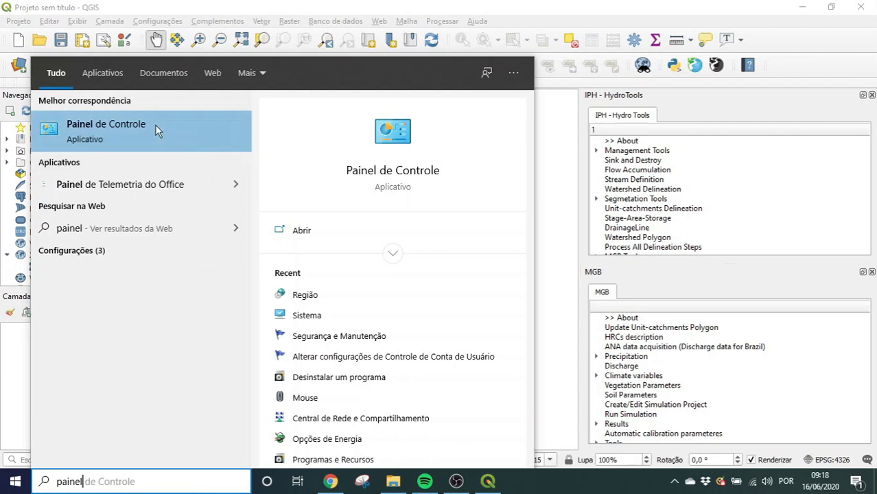
click(156, 126)
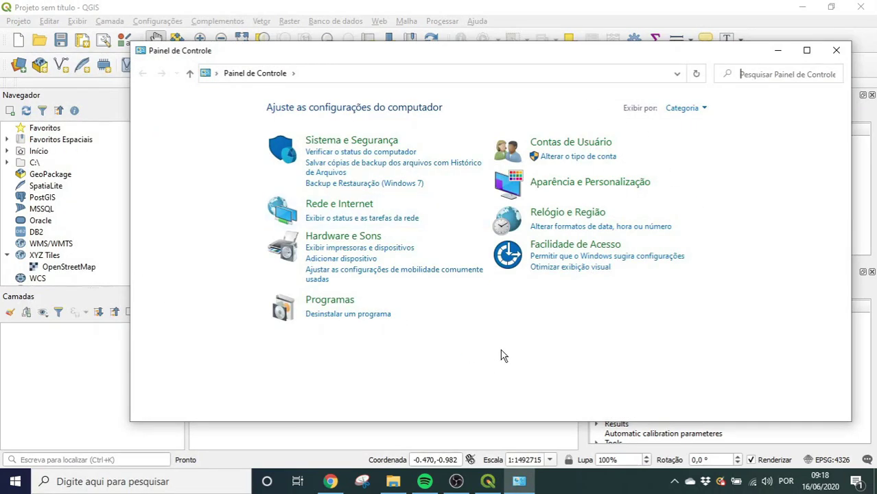
click(556, 217)
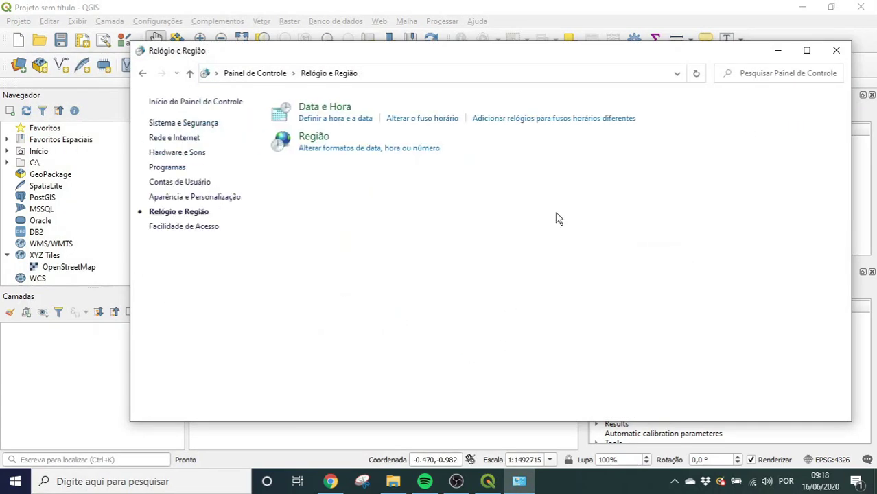
click(314, 138)
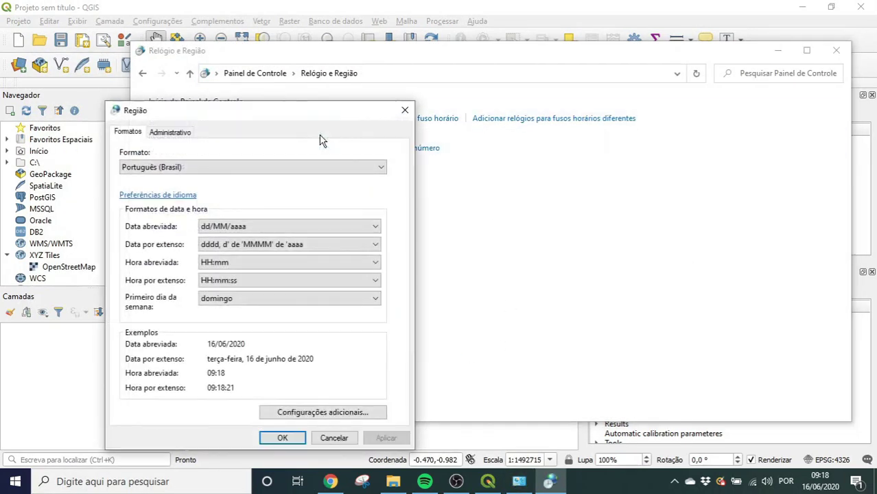
Customize the regional number format with a period as the decimal symbol and a comma as the digit grouping symbol, and apply it
click(333, 412)
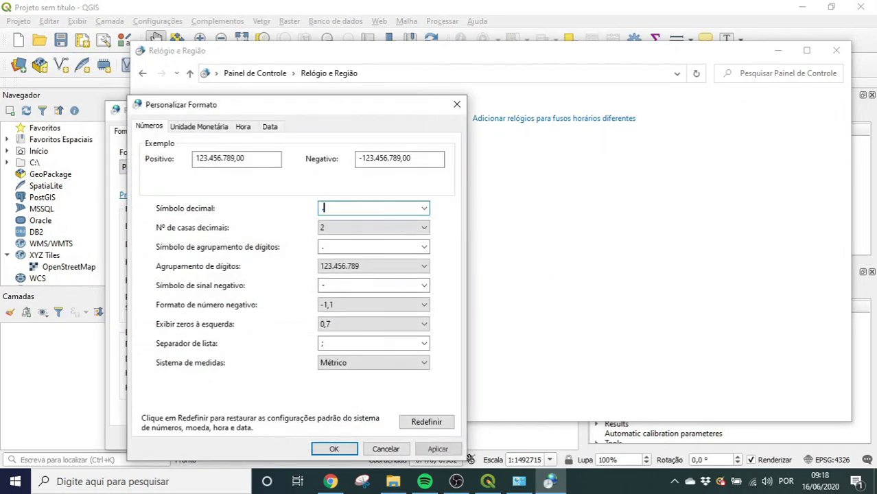
key(Tab)
key(Tab)
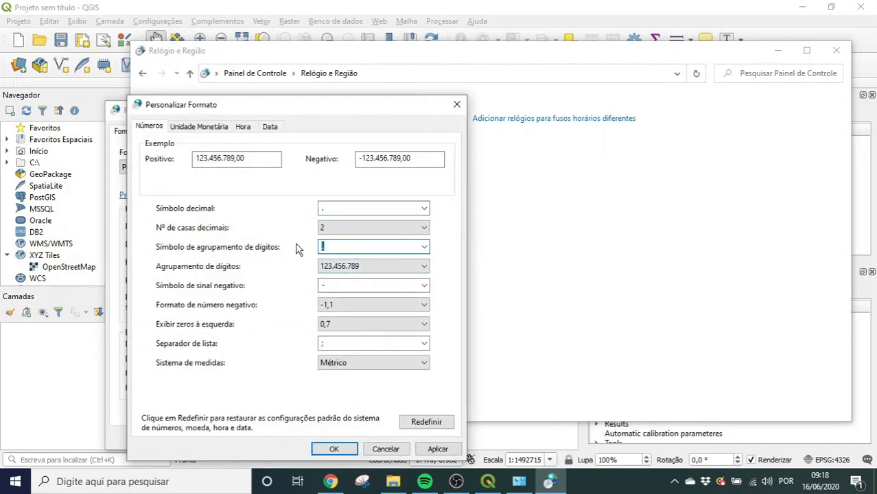
click(439, 449)
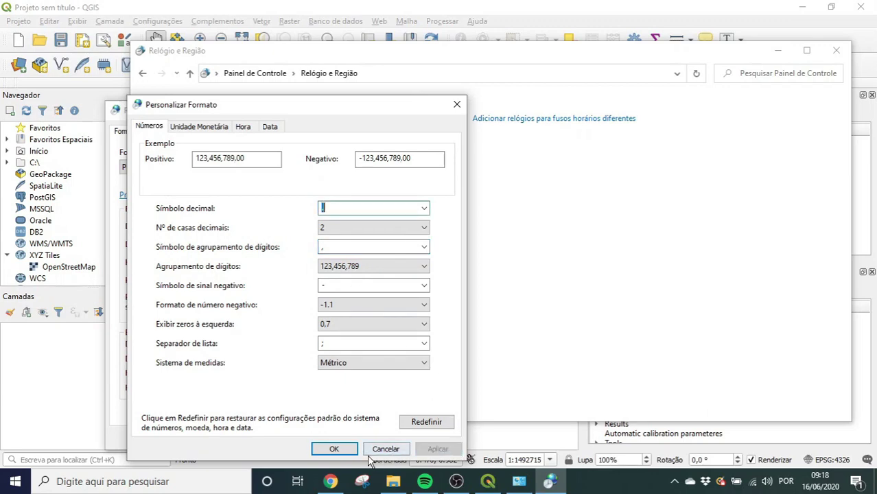
click(333, 449)
click(386, 439)
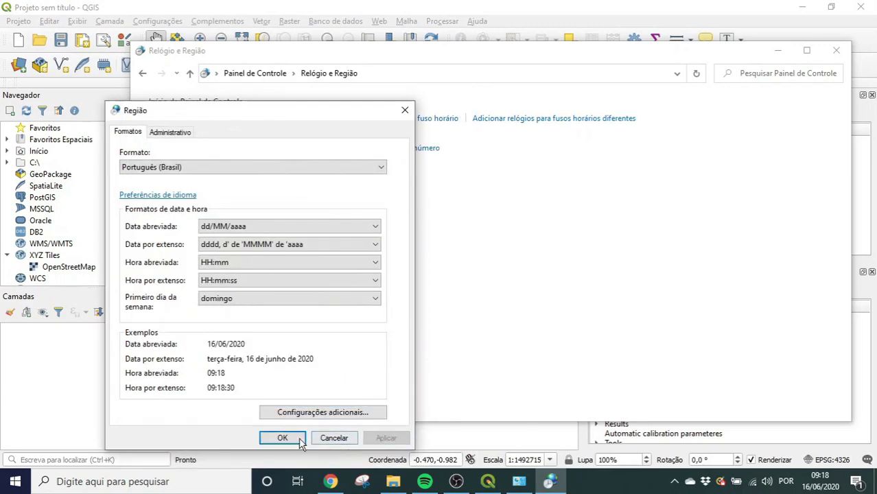
Confirm the Windows region settings and close the Control Panel window
click(284, 439)
click(837, 52)
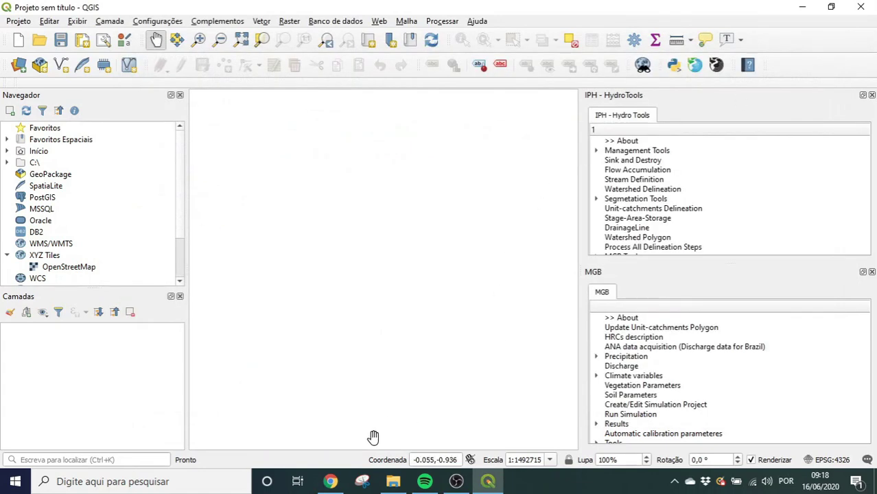
Switch to Chrome and look over the CGIAR-CSI SRTM Data page, including its world tile map
click(332, 483)
click(78, 10)
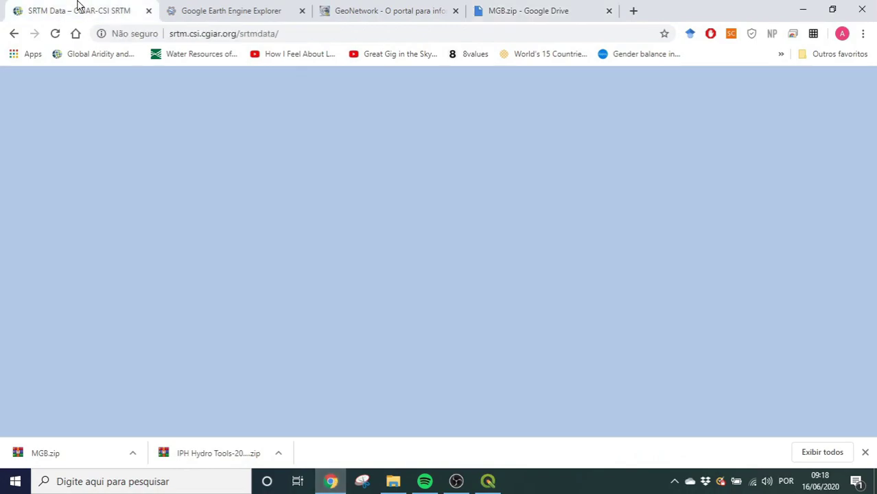
scroll(416, 148, down, 5)
scroll(417, 149, down, 2)
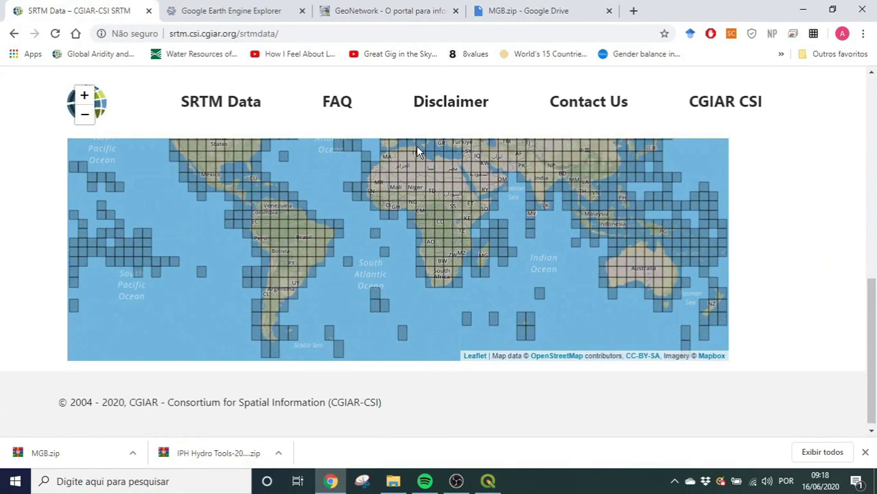
scroll(425, 258, up, 3)
scroll(425, 257, up, 4)
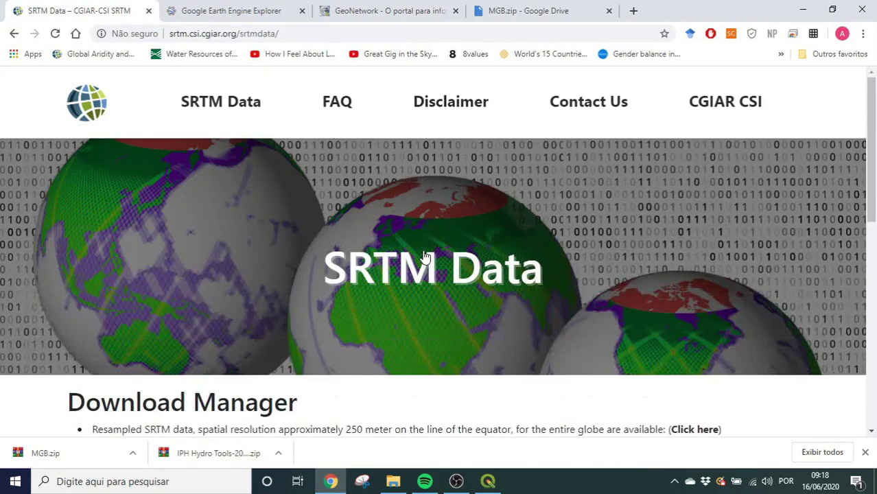
View southern Brazil on the Google Earth Engine Explorer map
click(257, 7)
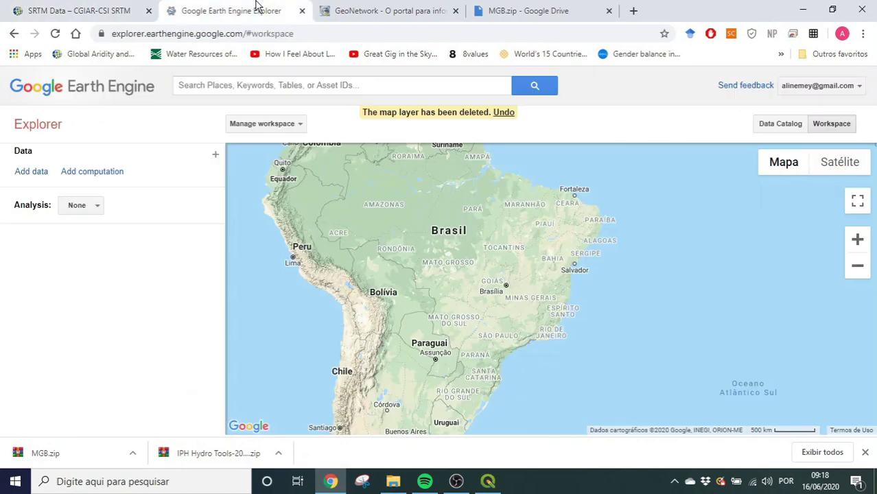
drag(484, 332, 382, 216)
drag(381, 161, 447, 278)
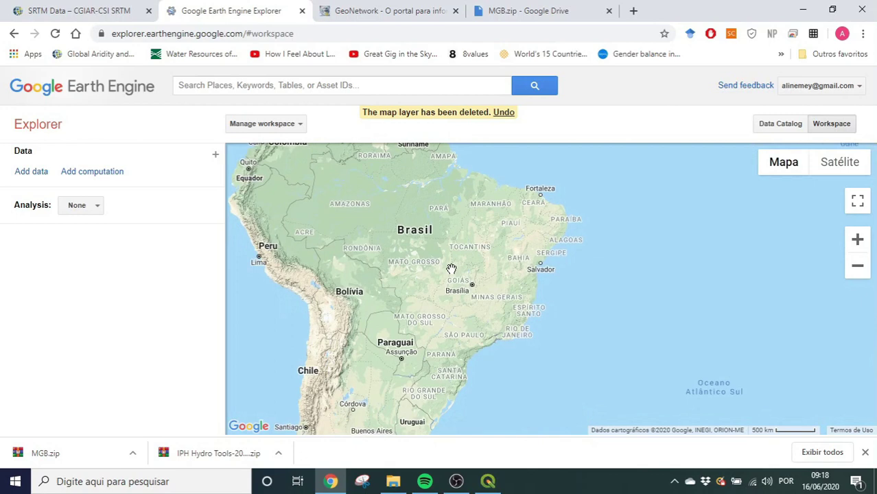
scroll(456, 363, up, 1)
scroll(458, 368, up, 1)
drag(524, 280, 574, 254)
Download the Rios (shp) data from the ANA GeoNetwork page for the Rio Iguaçu basin into AplicacaoMGB_Iguacu as GEOFT_BHO_RIO
click(377, 10)
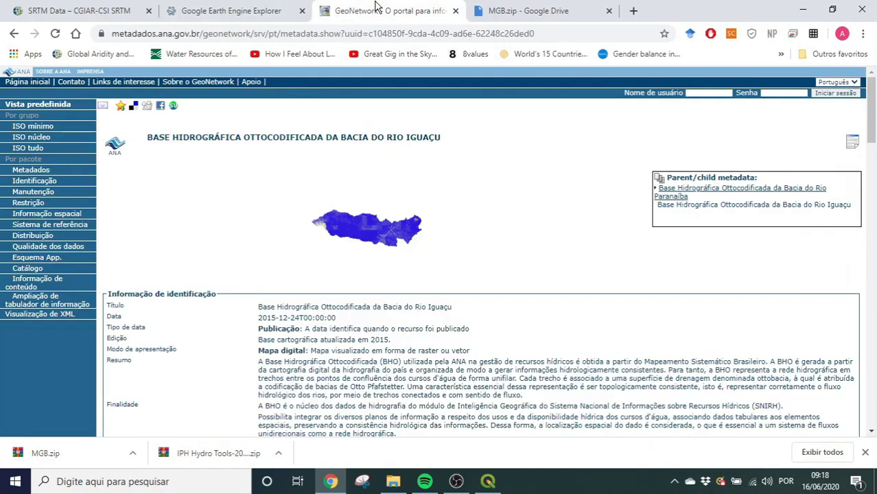
scroll(591, 178, down, 15)
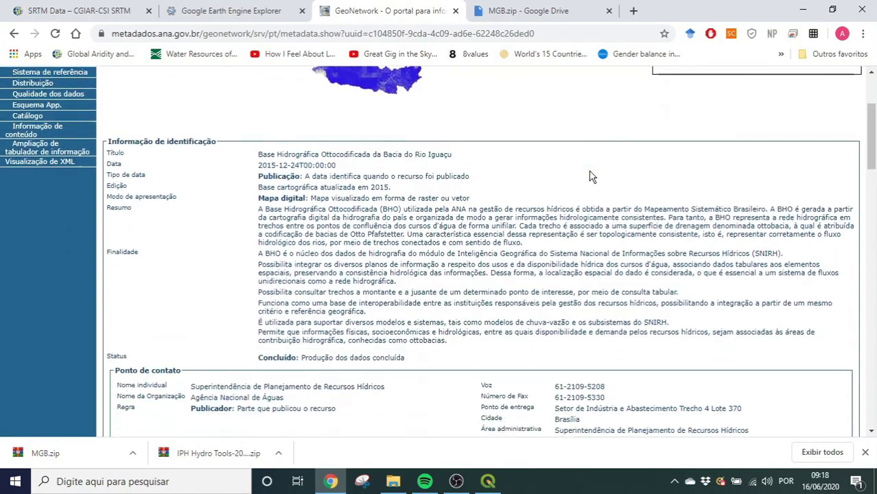
scroll(591, 171, down, 5)
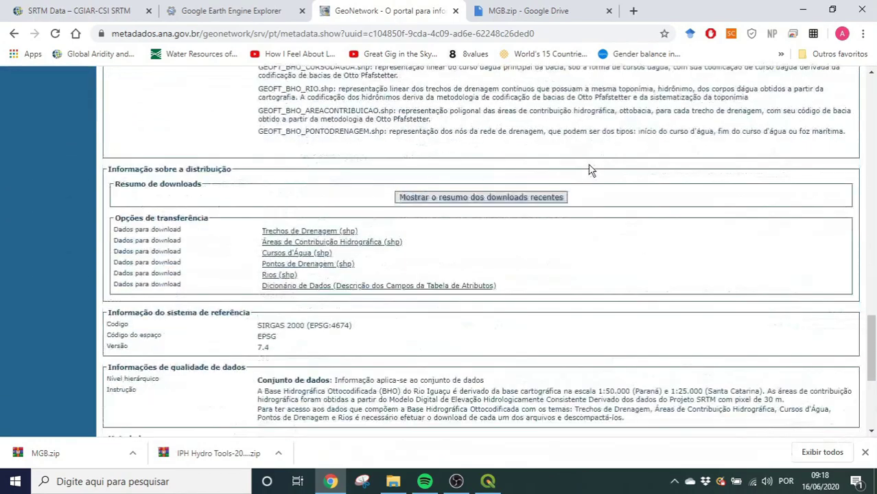
click(287, 280)
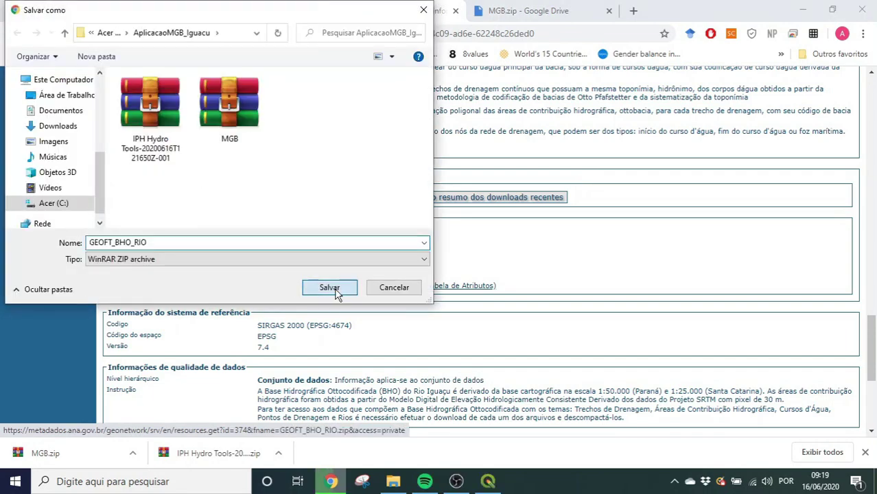
click(333, 288)
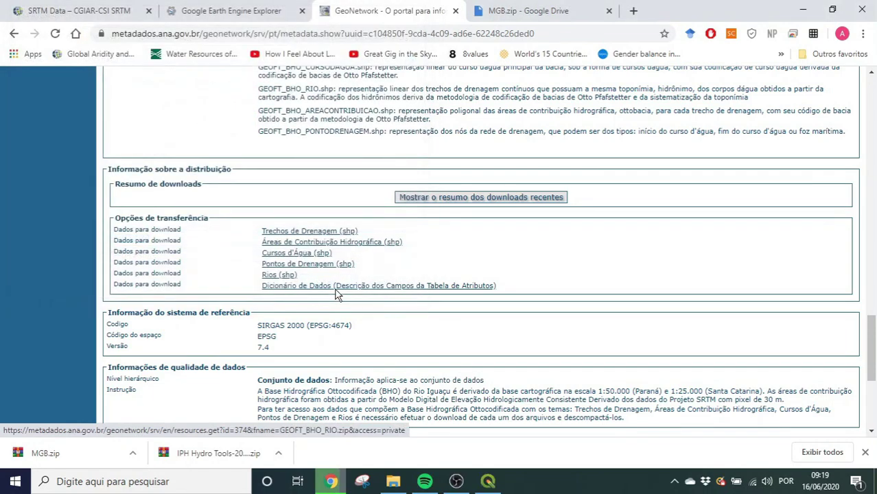
Switch to File Explorer and extract the GEOFT_BHO_RIO archive directly into the AplicacaoMGB_Iguacu folder on drive C
click(395, 482)
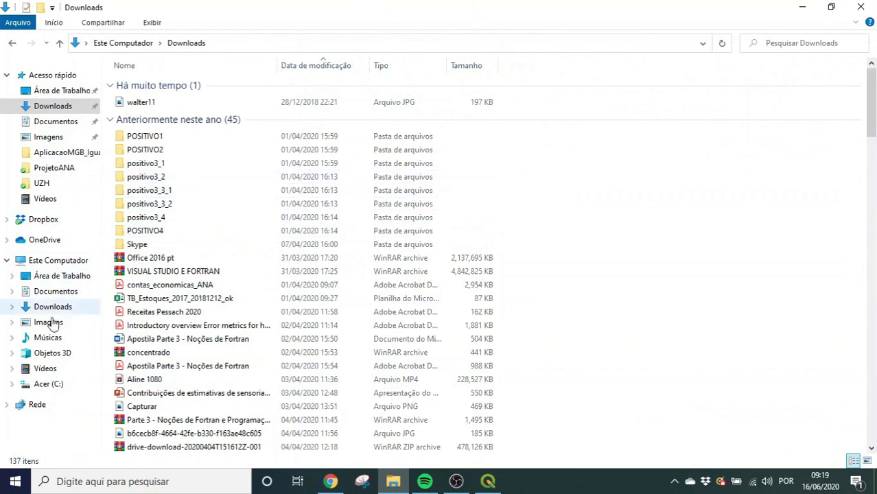
click(47, 384)
double_click(159, 87)
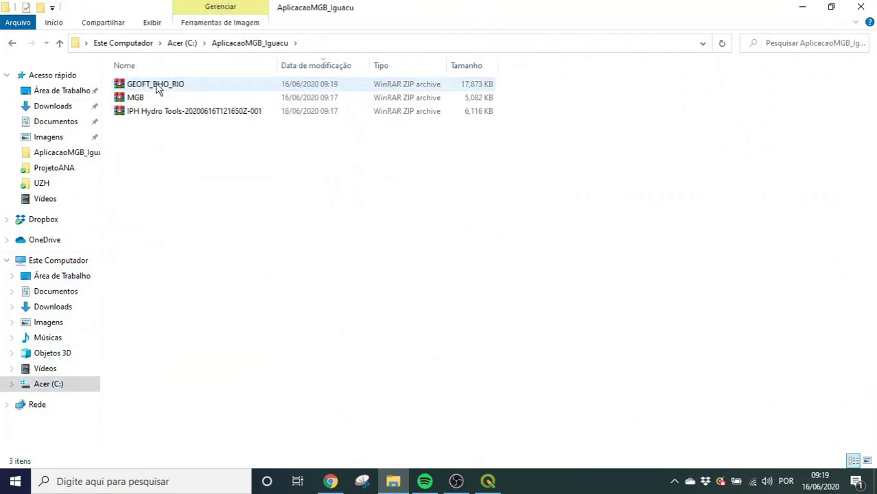
right_click(156, 87)
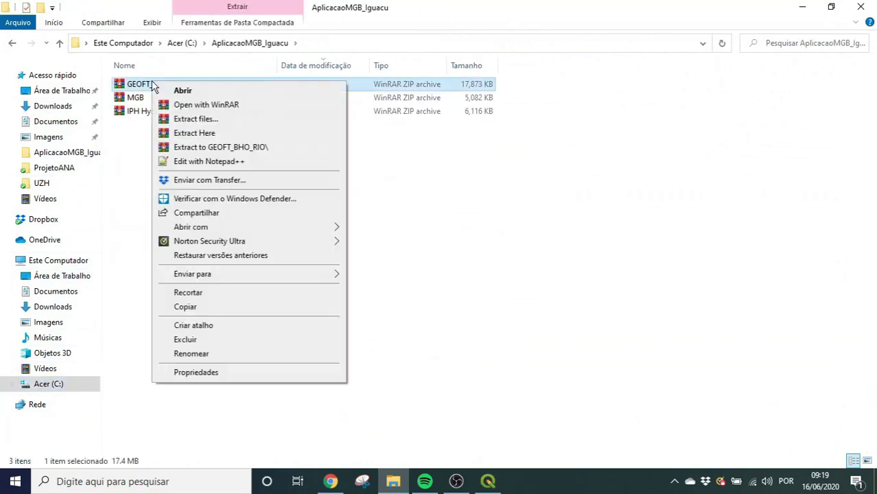
click(194, 133)
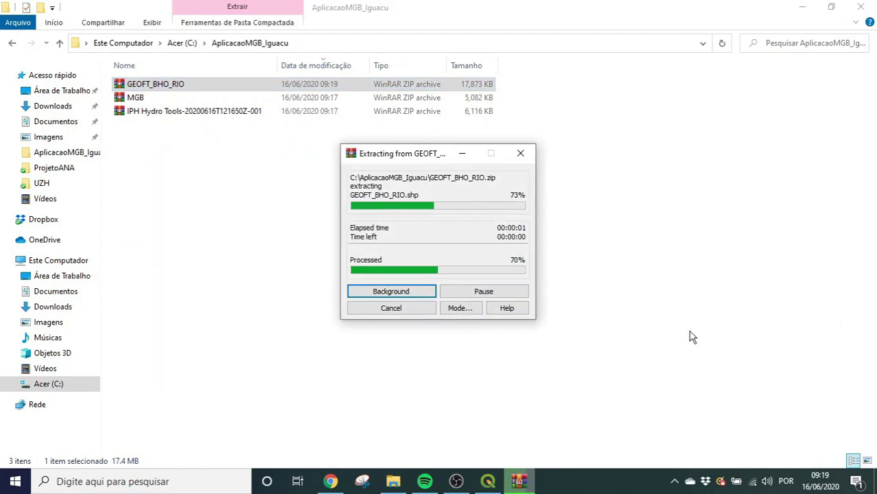
Switch to QGIS and add GEOFT_BHO_RIO.shp from the AplicacaoMGB_Iguacu folder as a vector layer
click(490, 482)
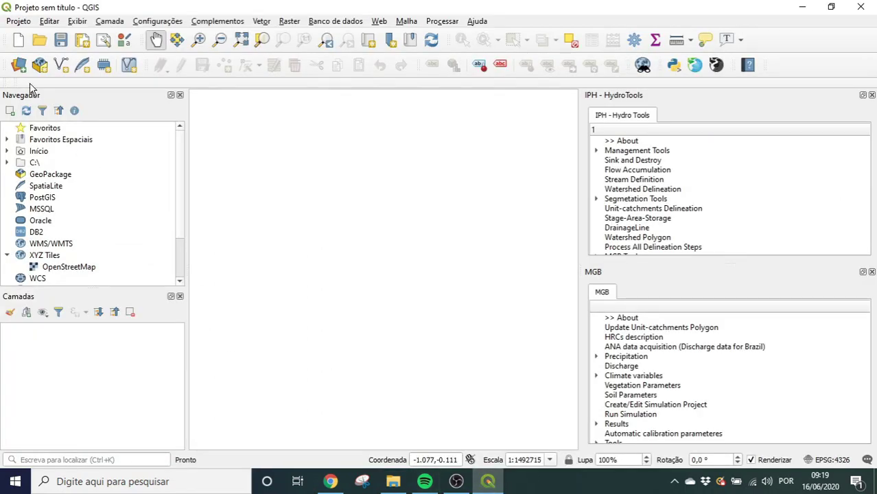
click(18, 66)
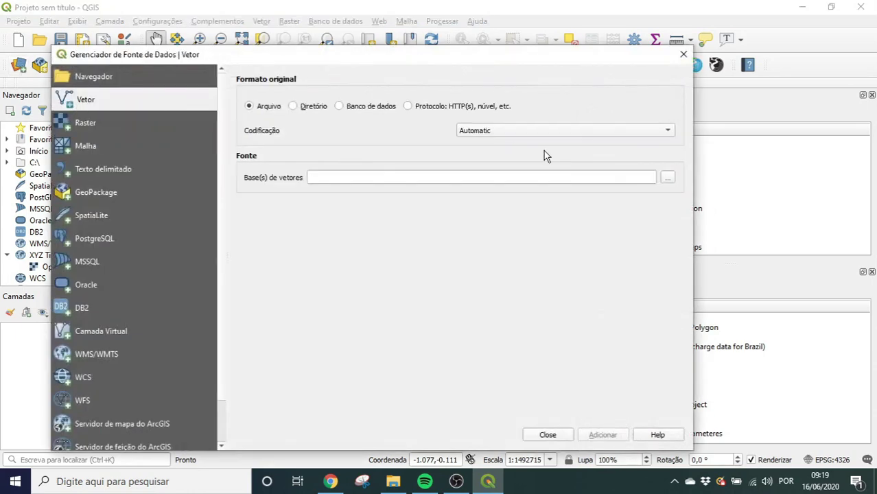
click(666, 179)
scroll(373, 235, down, 1)
scroll(372, 235, up, 1)
double_click(297, 258)
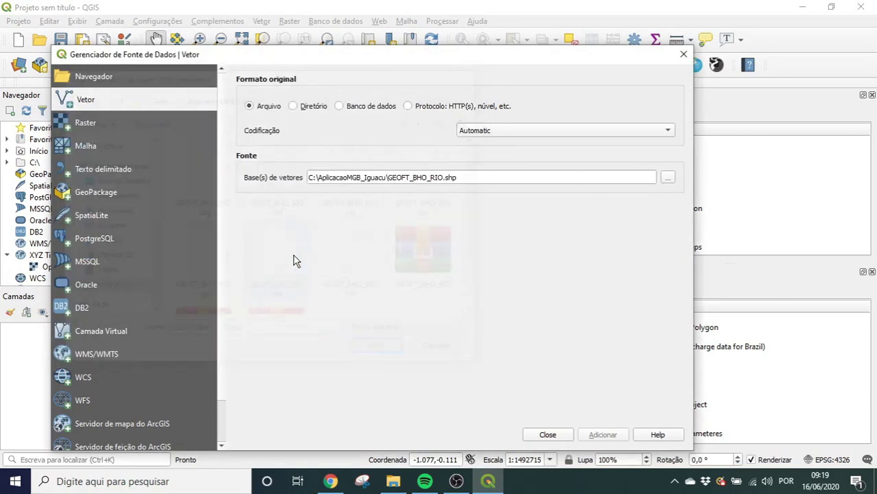
click(594, 437)
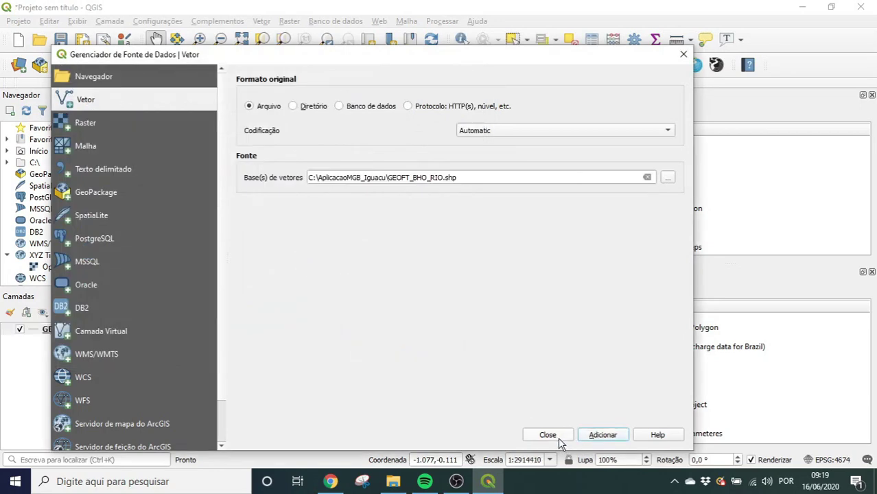
click(558, 438)
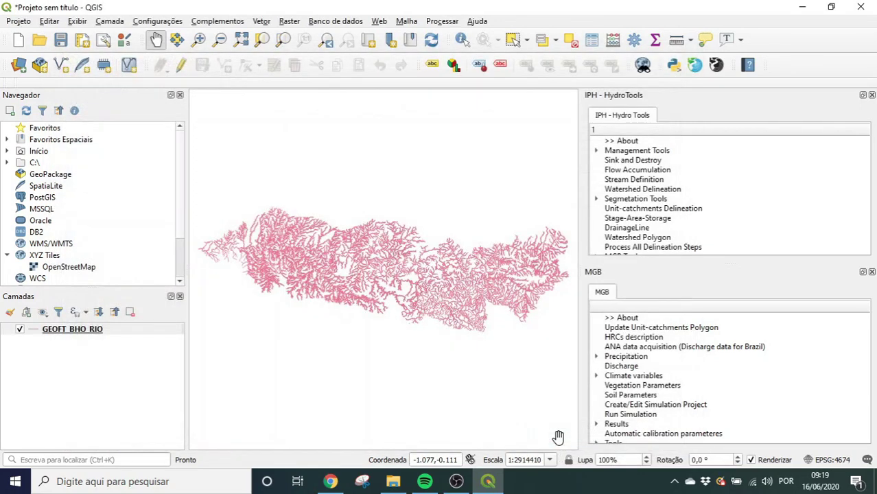
Add the OpenStreetMap base map to the project and place it beneath the GEOFT_BHO_RIO layer
double_click(73, 270)
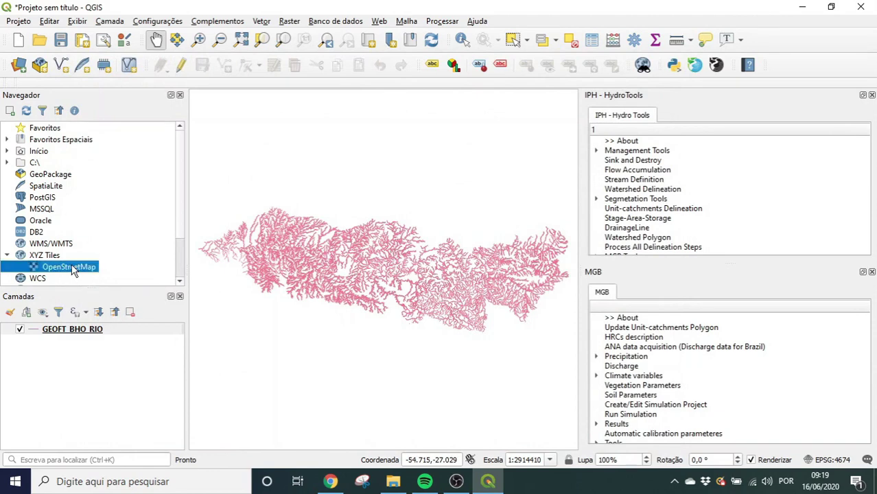
mouse_move(73, 340)
mouse_down()
mouse_move(73, 317)
mouse_move(72, 327)
mouse_up()
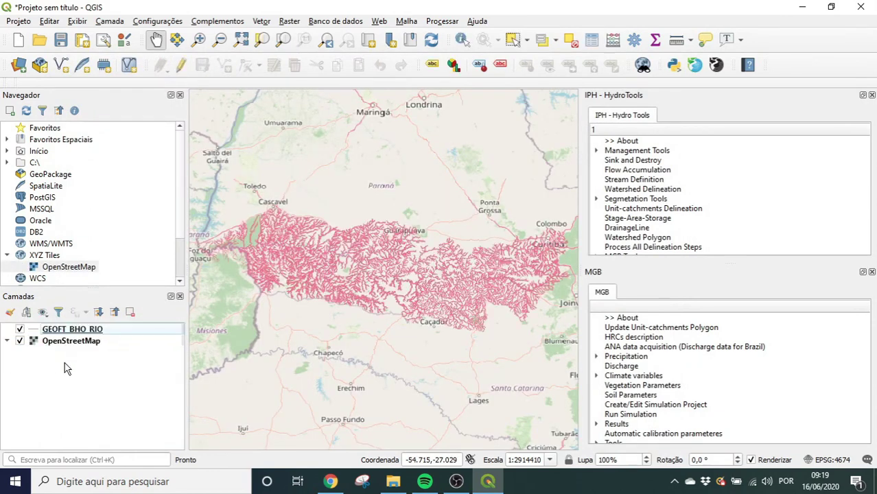
scroll(483, 293, down, 1)
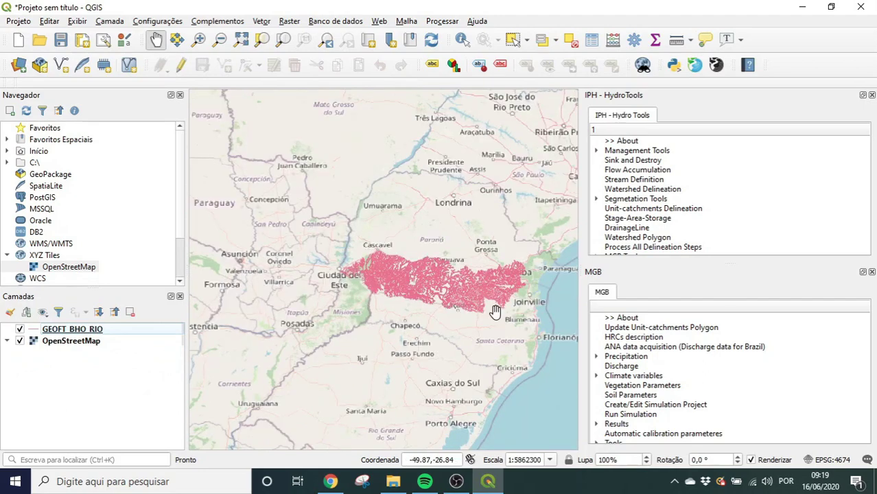
drag(480, 294, 427, 303)
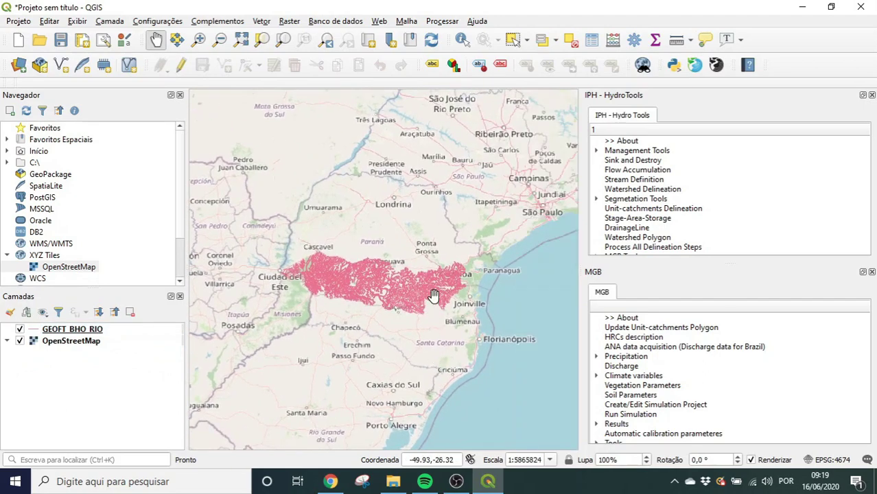
scroll(434, 295, up, 3)
scroll(427, 284, down, 2)
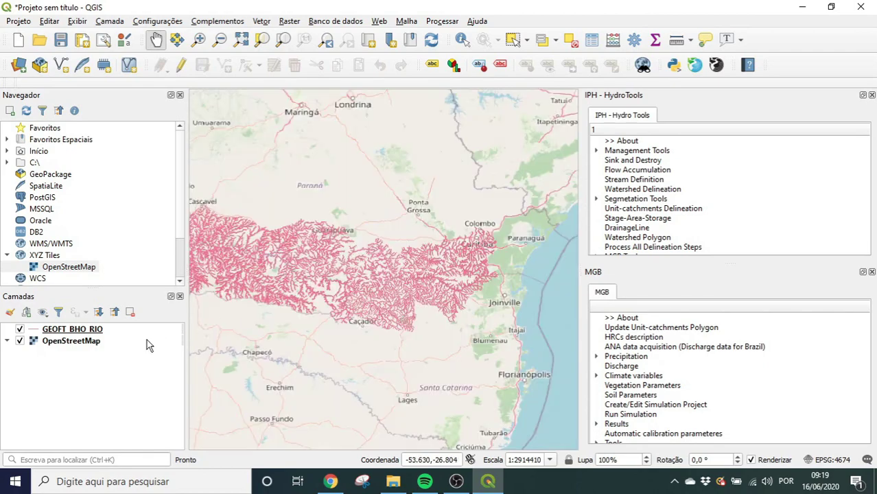
Sort the GEOFT_BHO_RIO attribute table by NORIOCOMP, select the four Rio Iguaçu records, and minimize the table
right_click(74, 333)
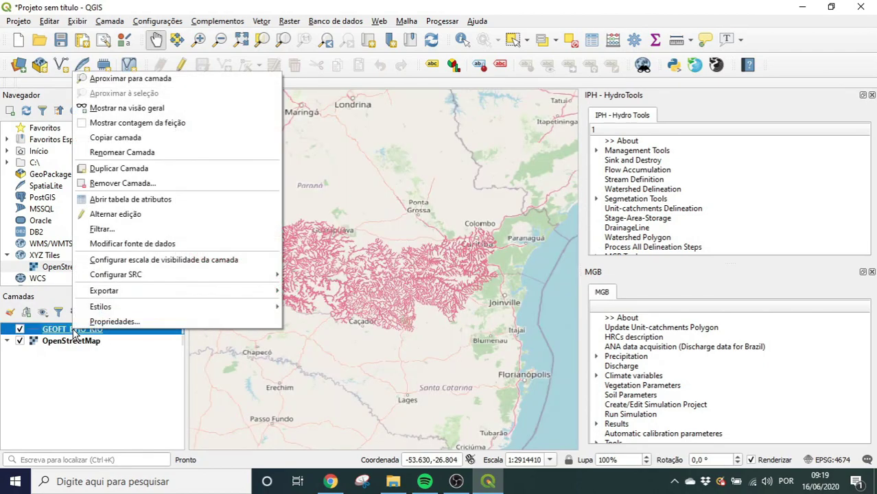
click(130, 199)
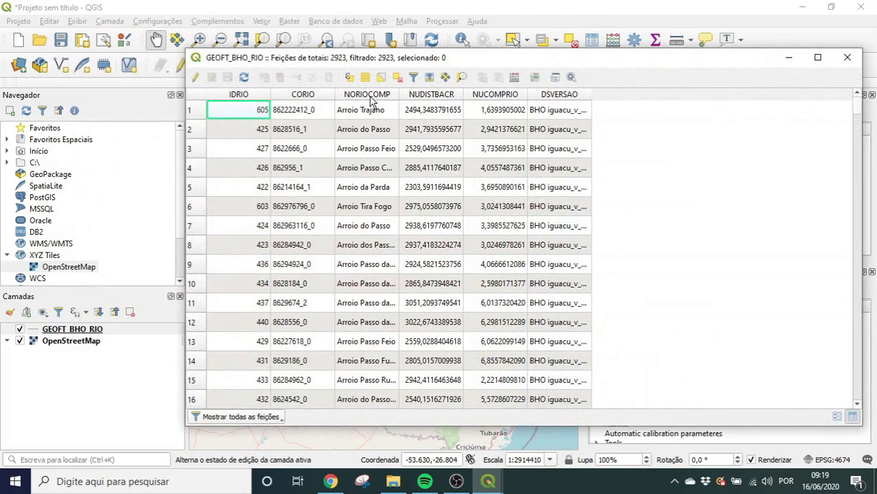
click(368, 95)
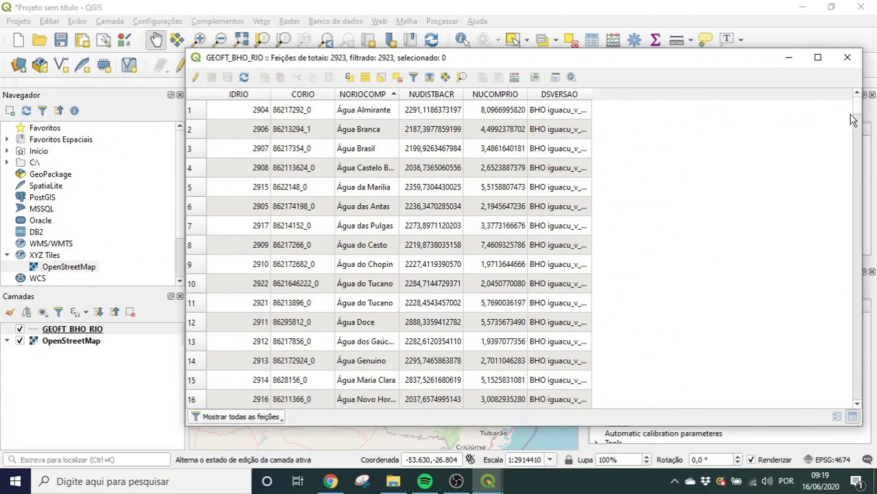
drag(858, 110, 857, 336)
drag(204, 112, 226, 170)
scroll(288, 193, up, 1)
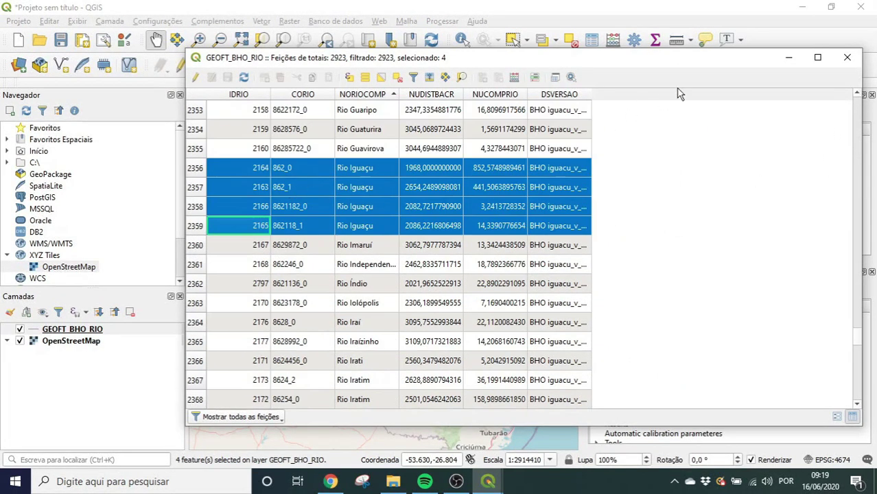
click(787, 61)
Examine the course of the selected Rio Iguaçu against the base map, in detail and across the whole basin
drag(373, 295, 395, 303)
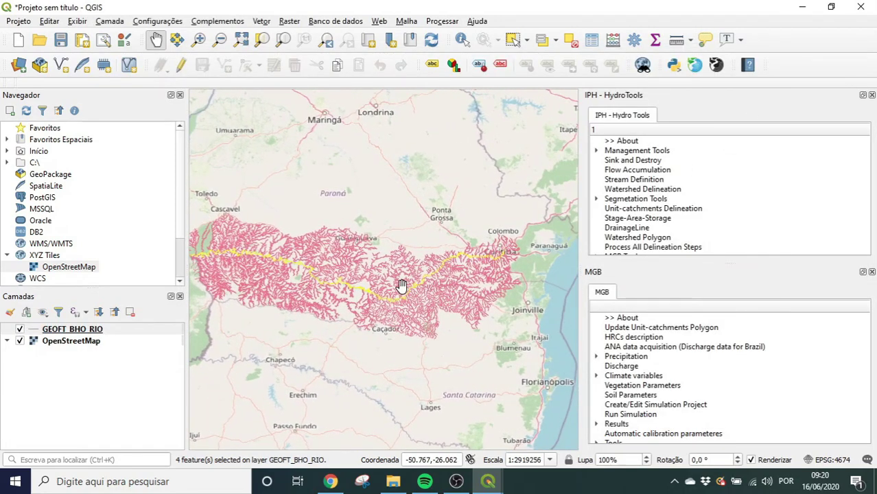
scroll(406, 285, up, 2)
scroll(350, 328, up, 3)
scroll(357, 267, down, 2)
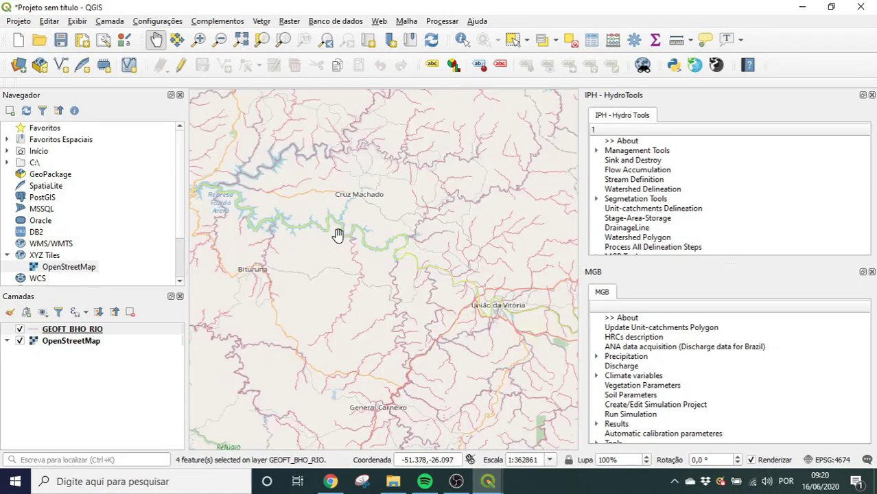
drag(231, 209, 286, 218)
scroll(302, 217, down, 4)
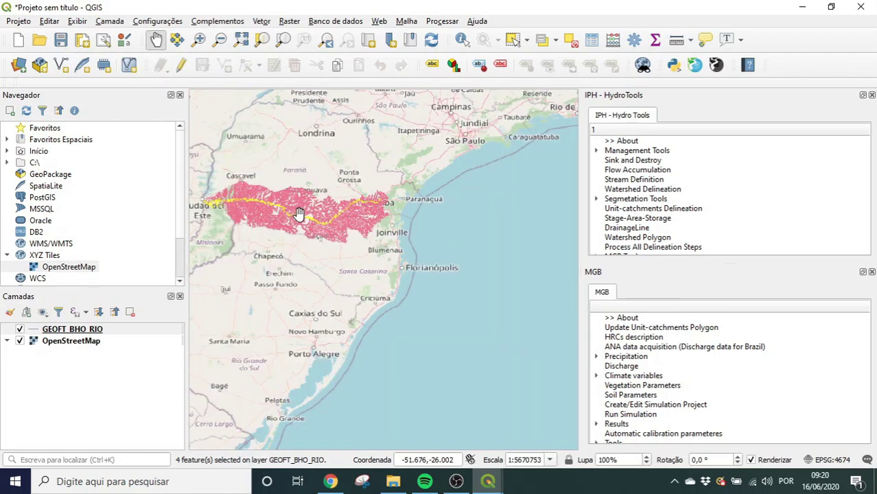
scroll(298, 214, up, 1)
drag(299, 214, 317, 267)
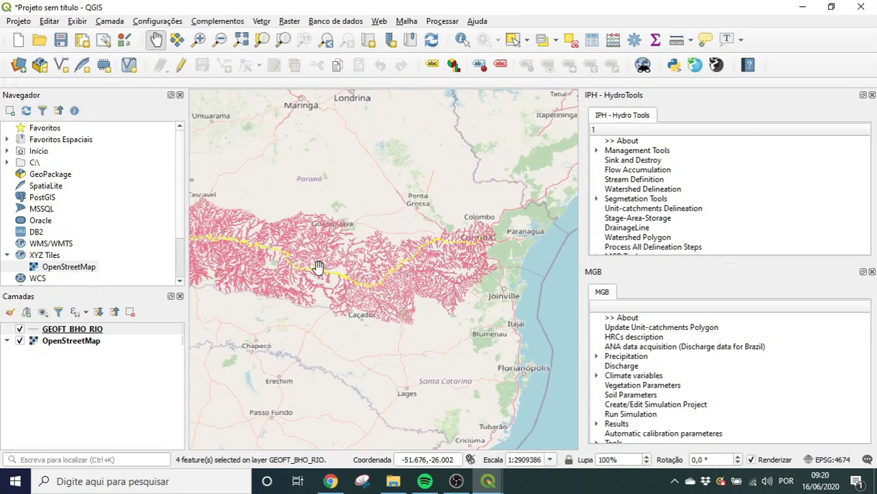
Switch to Google Earth Engine Explorer in the browser, search for srtm and add SRTM Digital Elevation Data Version 4 to the workspace
click(330, 481)
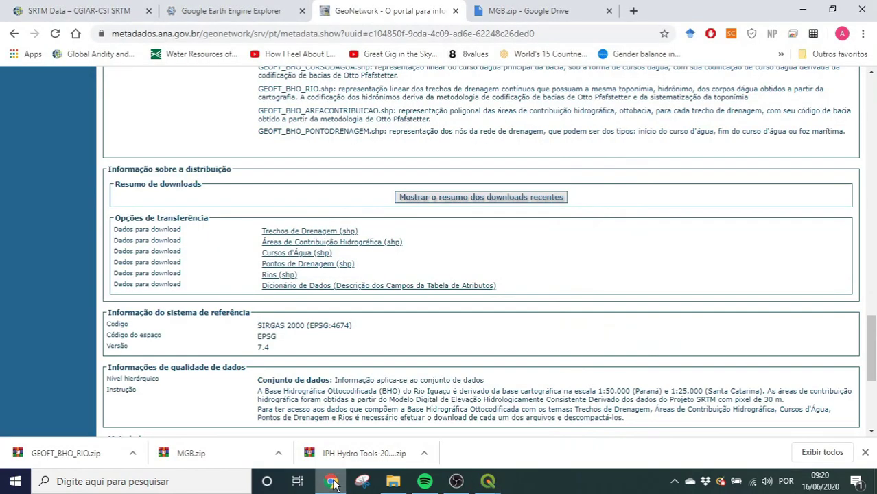
click(221, 9)
click(252, 83)
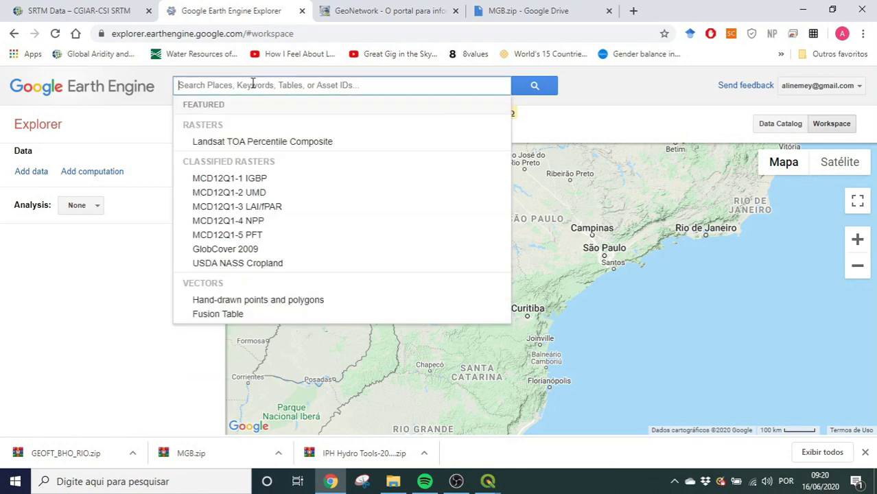
text(srtm)
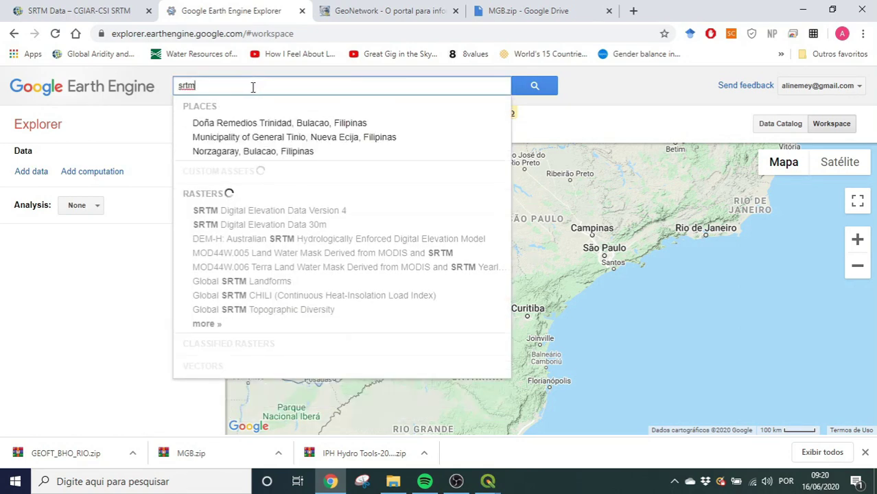
click(305, 212)
click(303, 214)
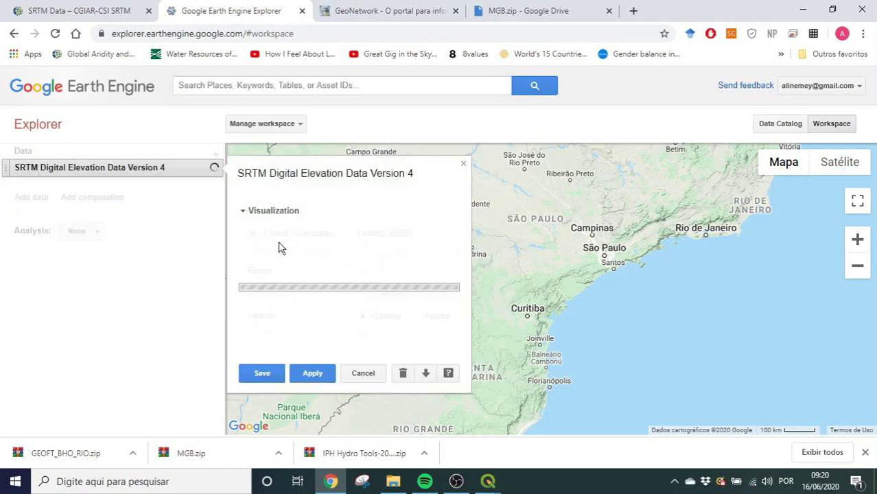
click(274, 384)
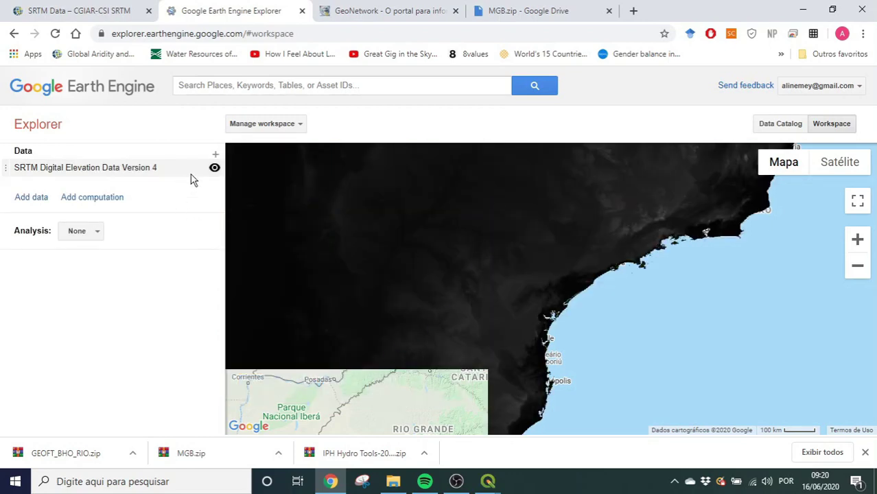
Toggle the visibility of the SRTM Digital Elevation Data Version 4 layer and leave it hidden on the map
click(214, 168)
click(214, 169)
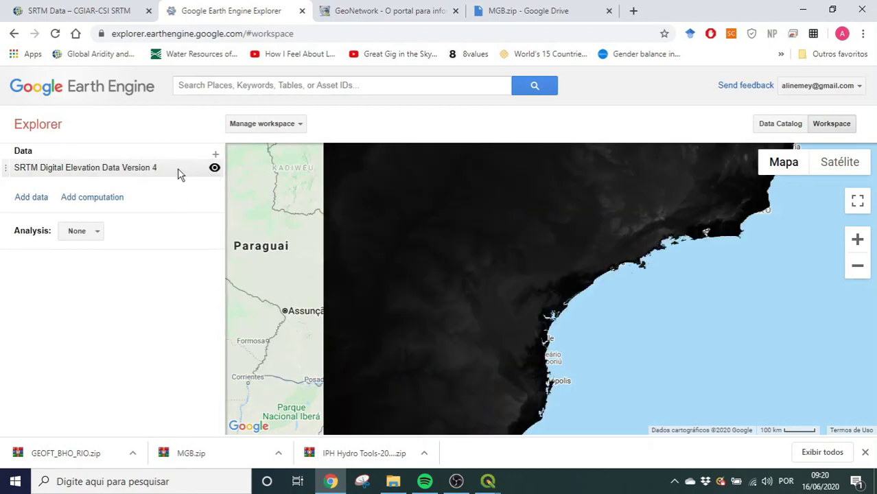
click(210, 172)
Start a raster download of the SRTM data and draw its rectangular region from just west of Guarapuava to near Florianópolis
click(146, 172)
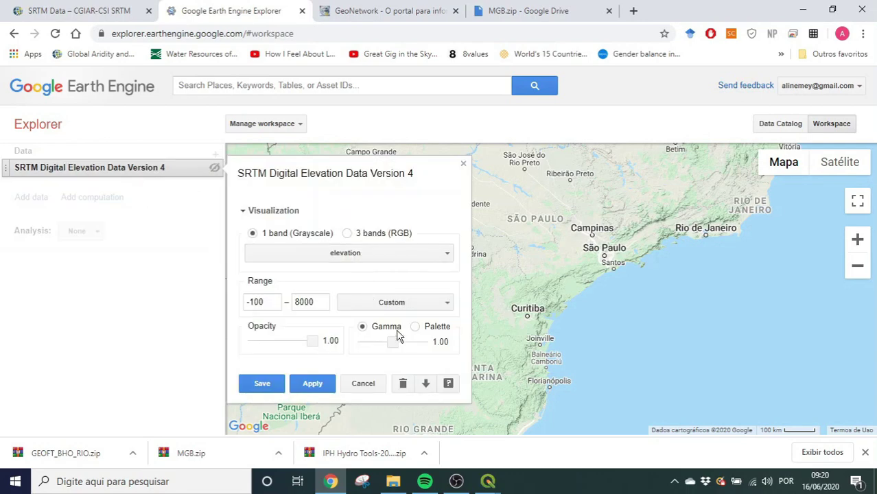
click(426, 383)
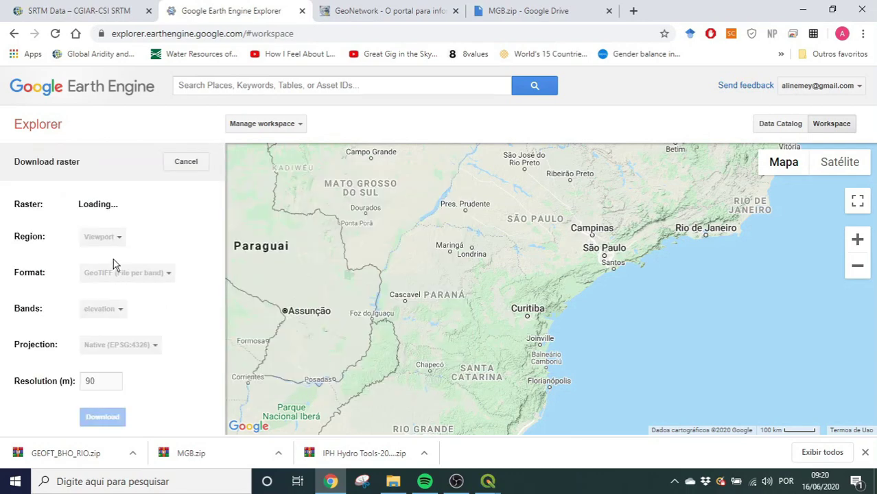
drag(462, 404, 440, 362)
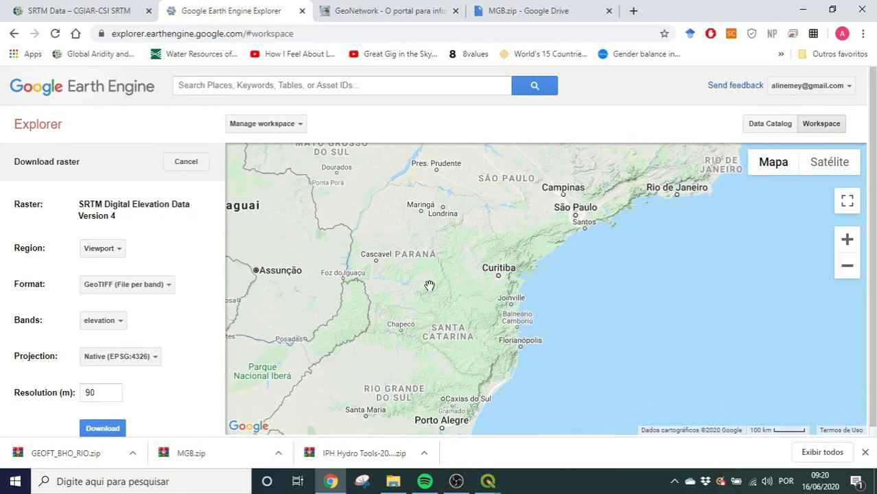
scroll(430, 284, up, 1)
drag(455, 293, 462, 254)
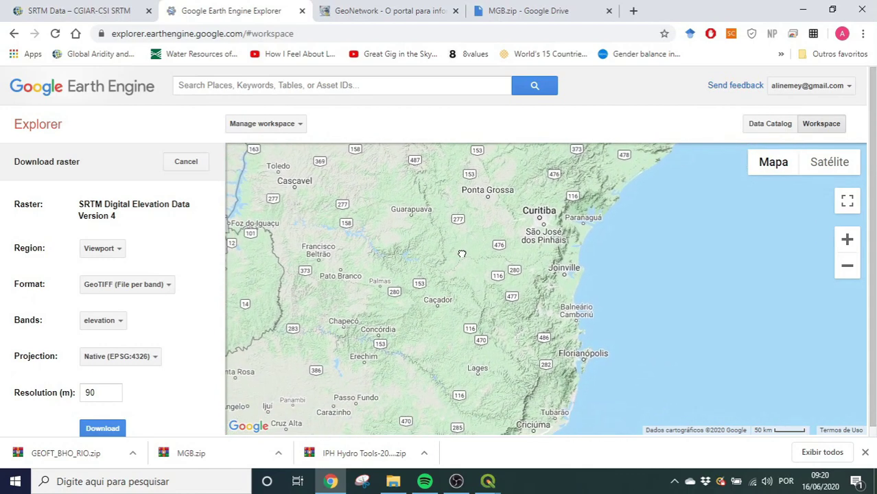
click(90, 249)
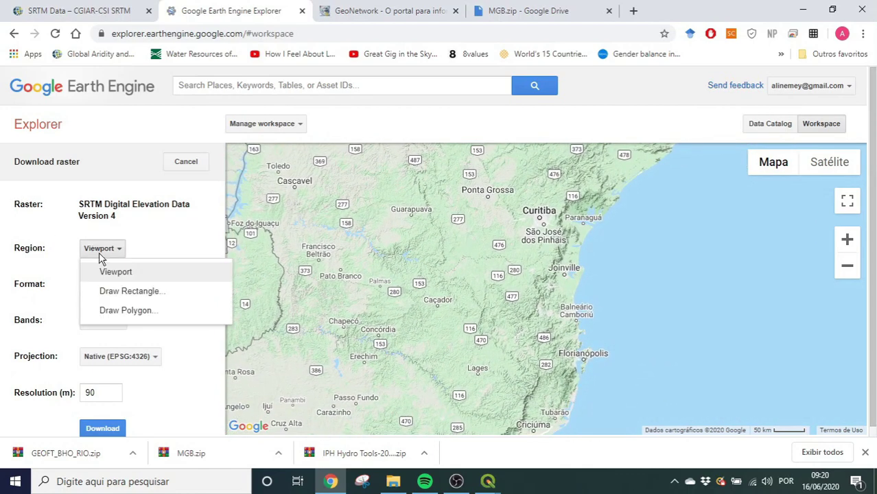
click(121, 293)
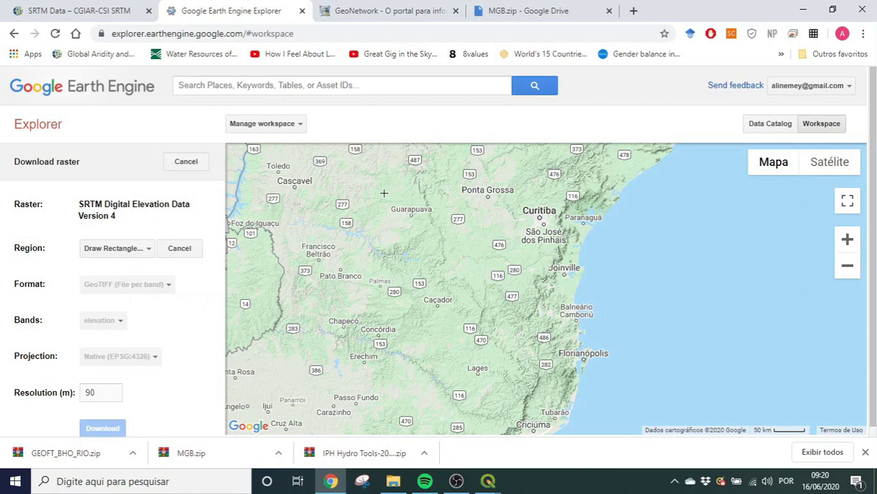
drag(379, 196, 570, 364)
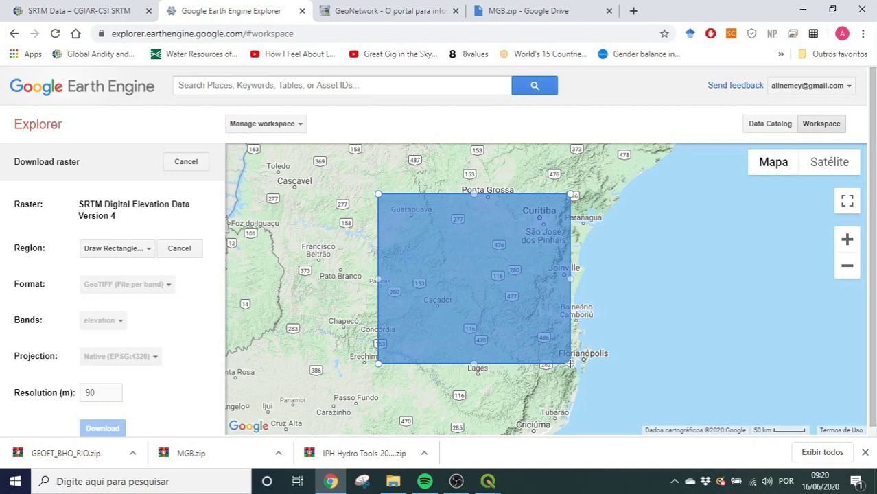
Download the SRTM elevation raster at 90 m resolution and save the zip file in the AplicacaoMGB_Iguacu folder
click(107, 393)
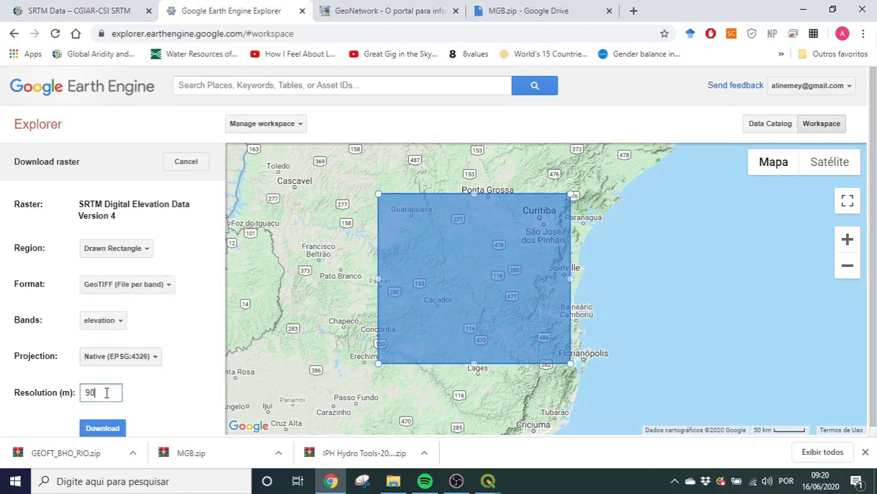
drag(106, 393, 79, 392)
click(103, 428)
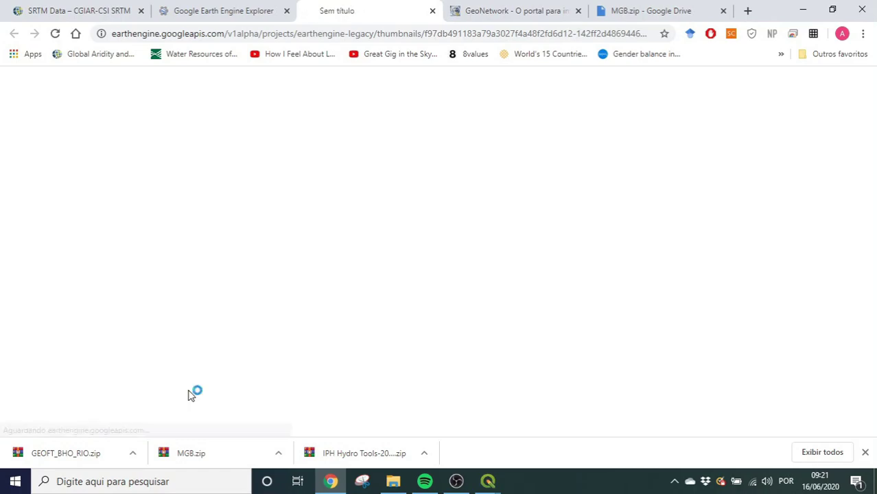
click(312, 288)
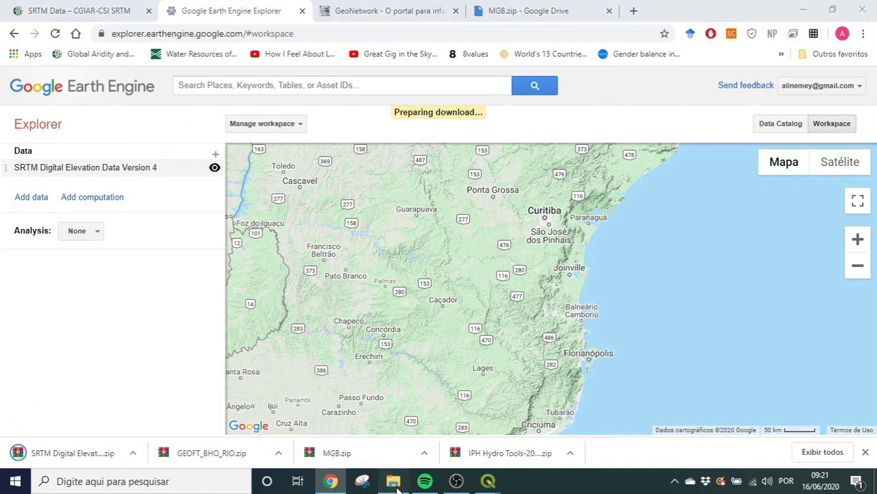
Extract the SRTM Digital Elevation Data Version 4 archive directly into the AplicacaoMGB_Iguacu folder
click(394, 481)
click(193, 224)
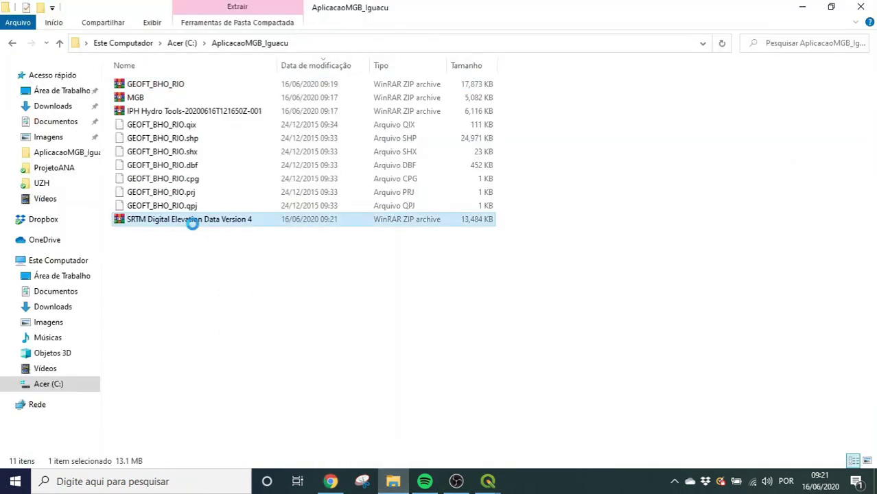
right_click(193, 225)
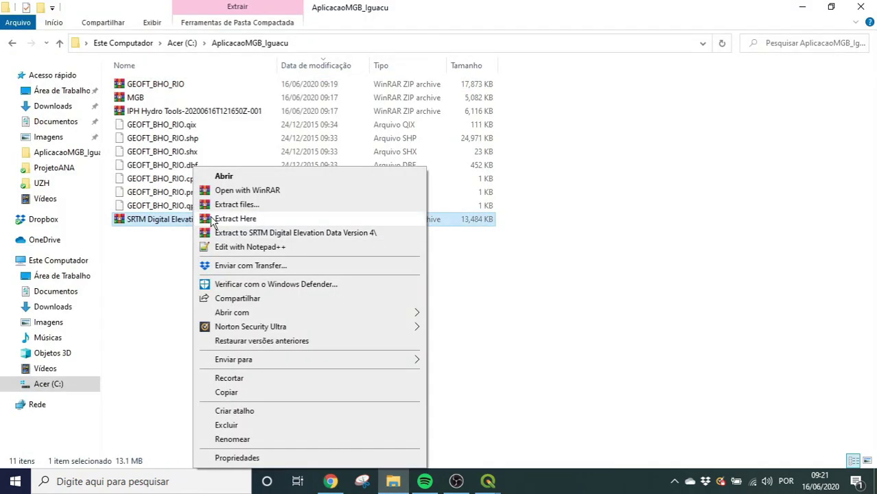
click(228, 234)
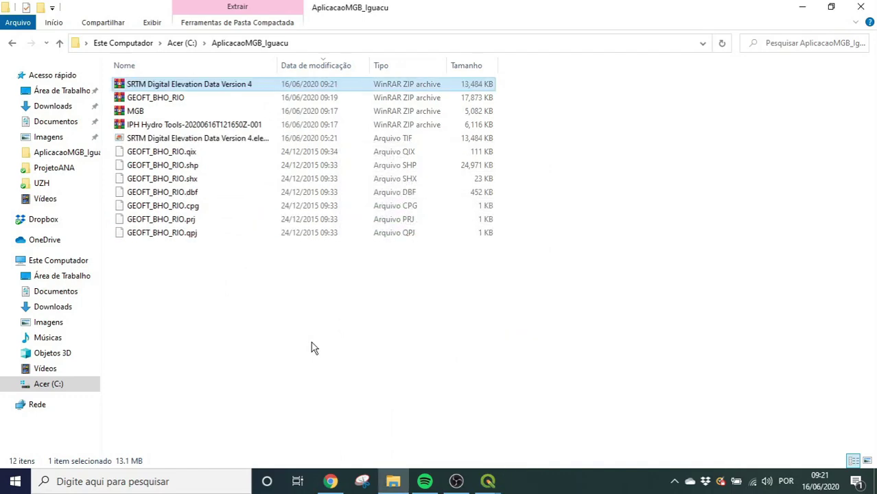
Switch to QGIS, add SRTM Digital Elevation Data Version 4.elevation.tif as a raster layer and place it beneath GEOFT_BHO_RIO
mouse_move(490, 479)
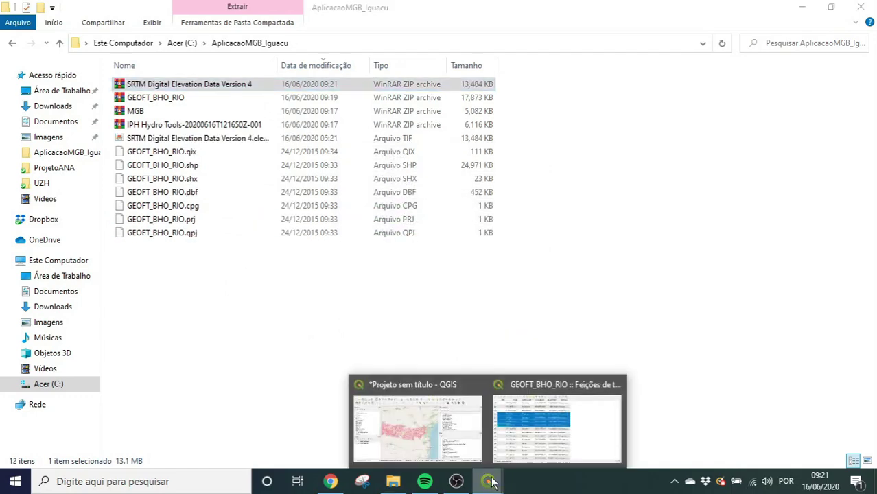
click(436, 428)
click(18, 65)
click(87, 123)
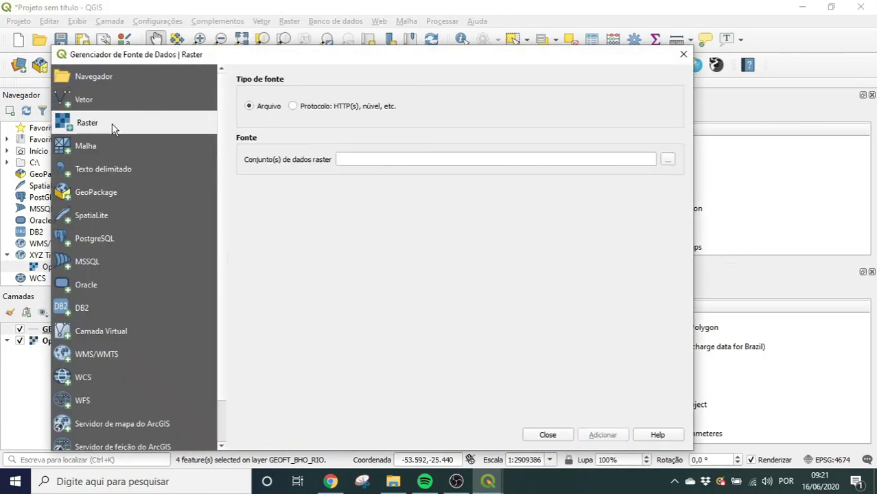
click(668, 159)
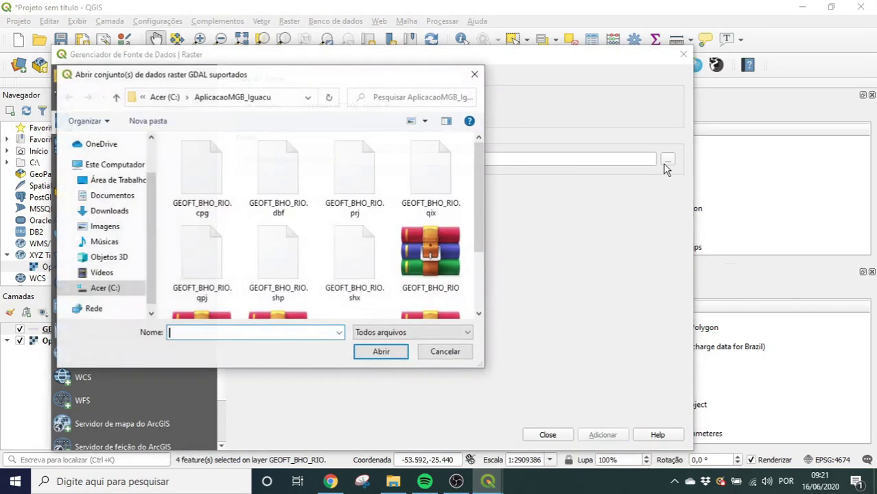
double_click(353, 260)
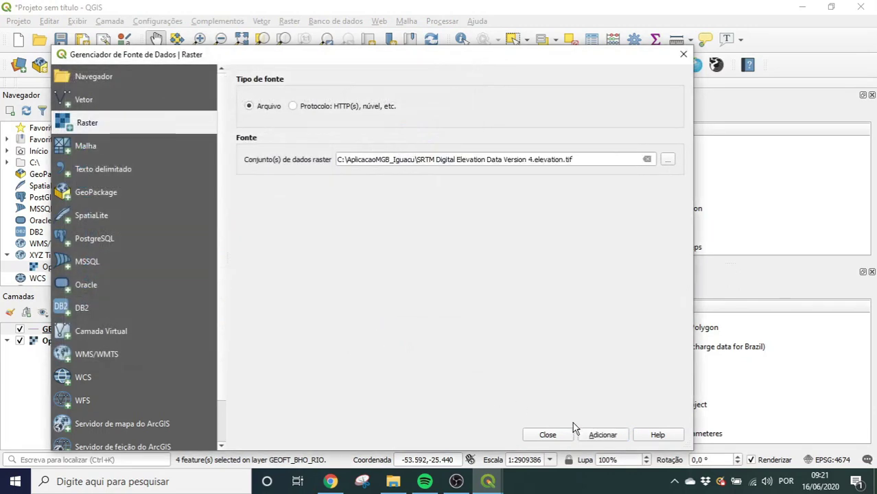
click(597, 435)
click(557, 436)
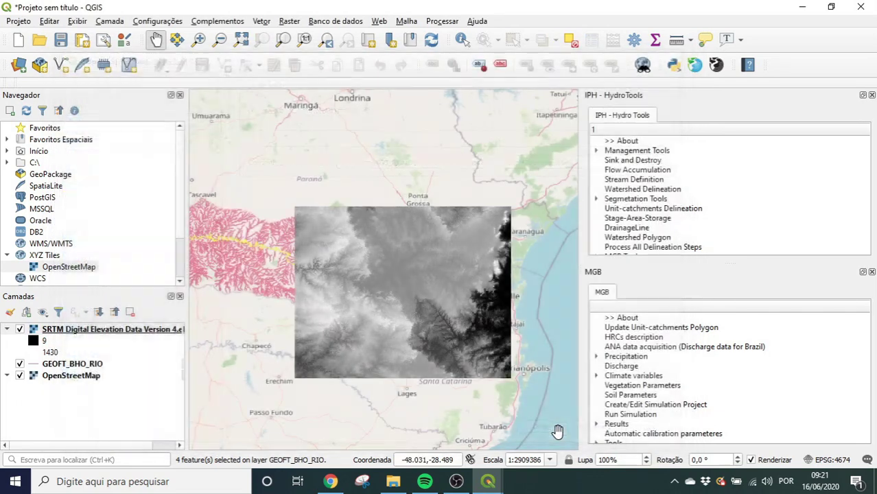
mouse_move(69, 332)
mouse_down()
mouse_move(79, 376)
mouse_move(91, 371)
mouse_up()
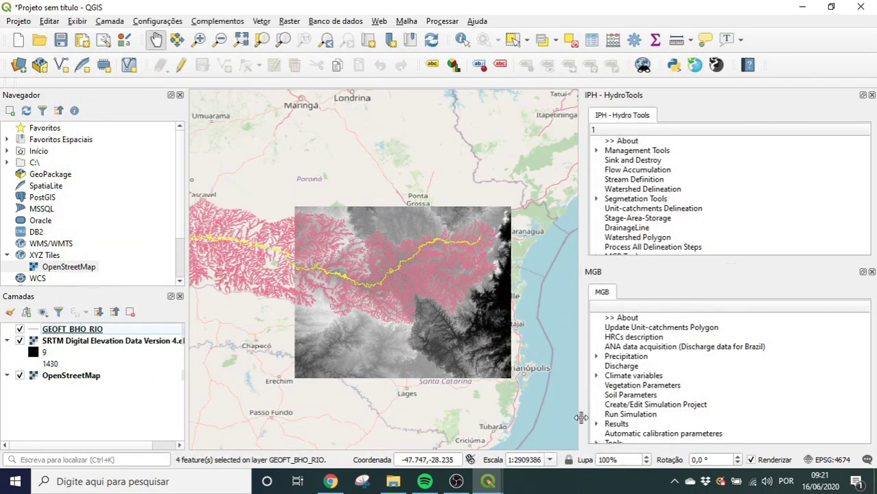
Convert the SRTM elevation raster to ASC format, saving the output as mde.asc in the AplicacaoMGB_Iguacu folder
click(96, 342)
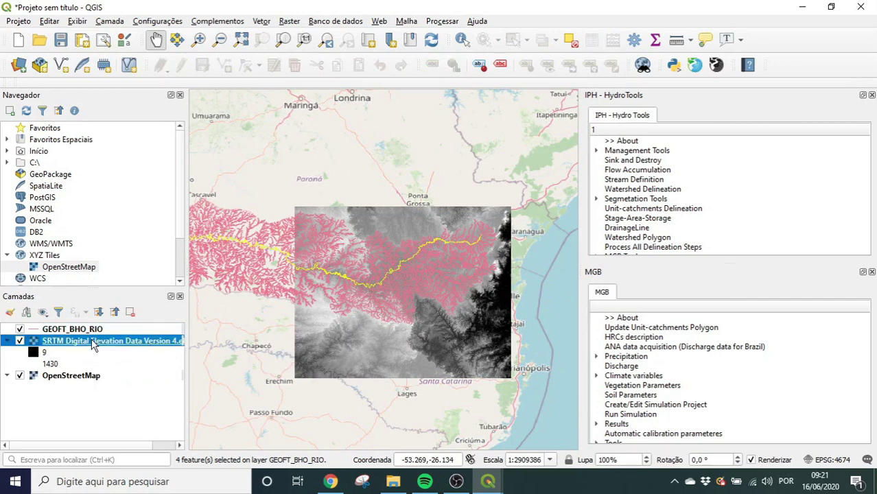
click(287, 22)
mouse_move(325, 124)
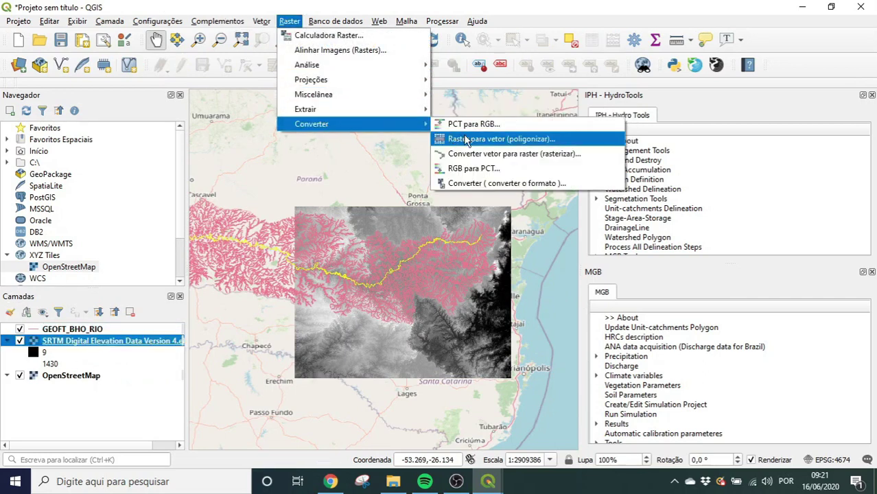
click(481, 183)
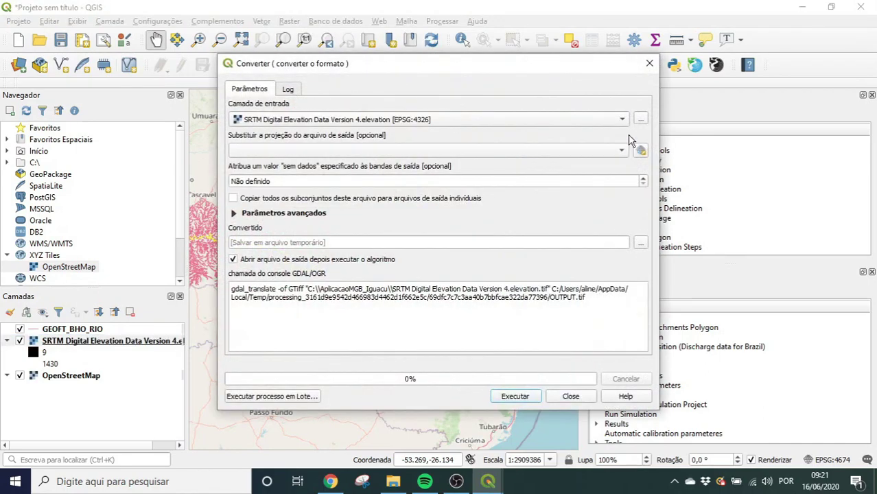
click(643, 244)
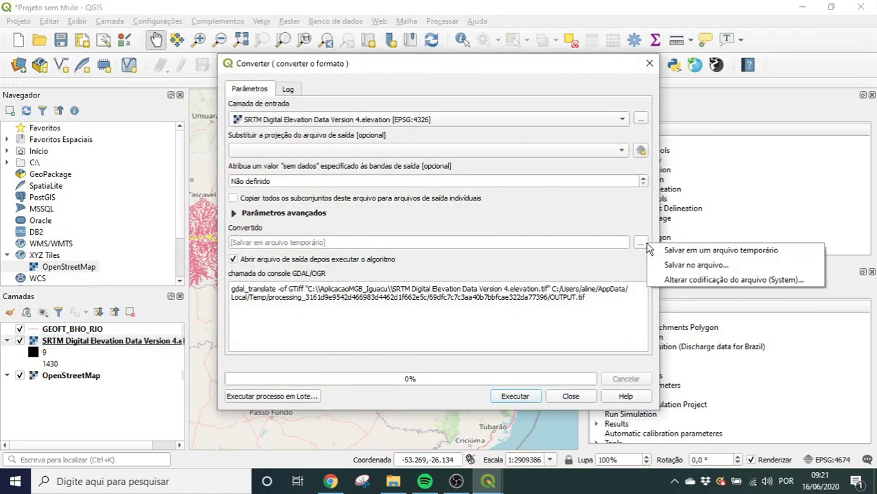
click(677, 266)
text(mde)
click(523, 332)
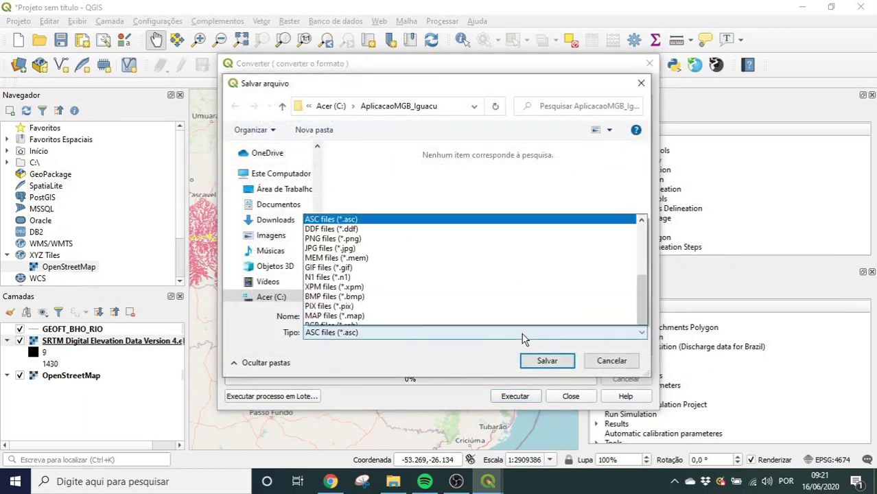
scroll(465, 193, down, 3)
scroll(461, 196, up, 1)
scroll(462, 193, up, 5)
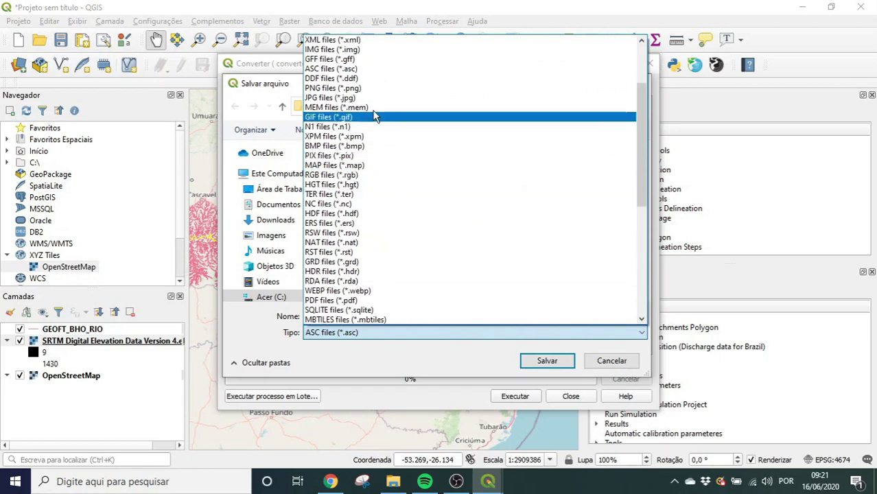
click(370, 68)
click(554, 361)
click(514, 397)
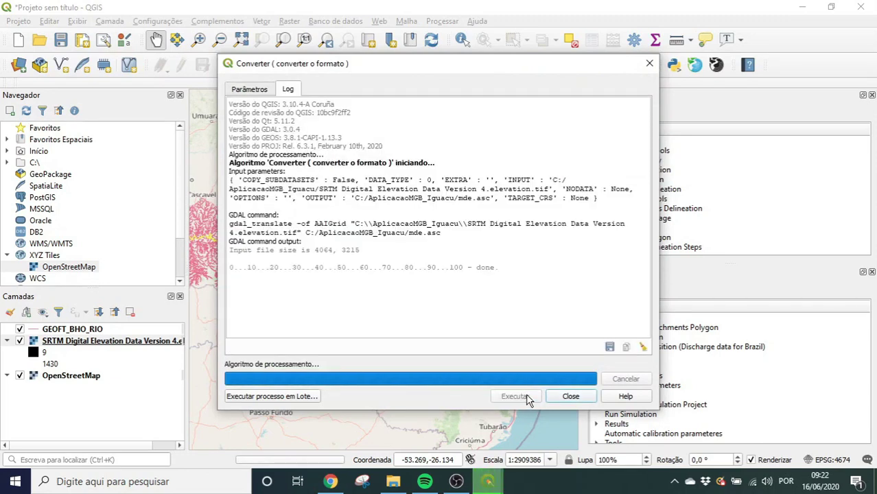
click(570, 396)
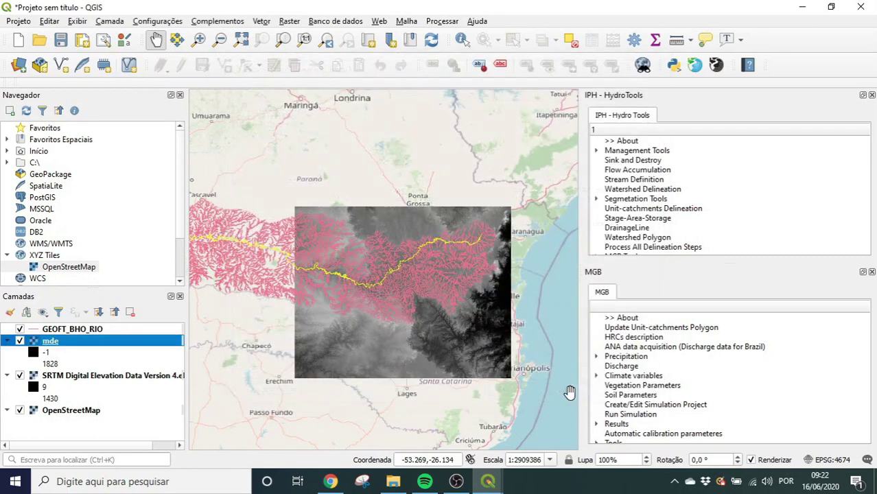
Hide the original SRTM raster layer and enlarge the IPH - Hydro Tools area to show its full tool list
click(20, 376)
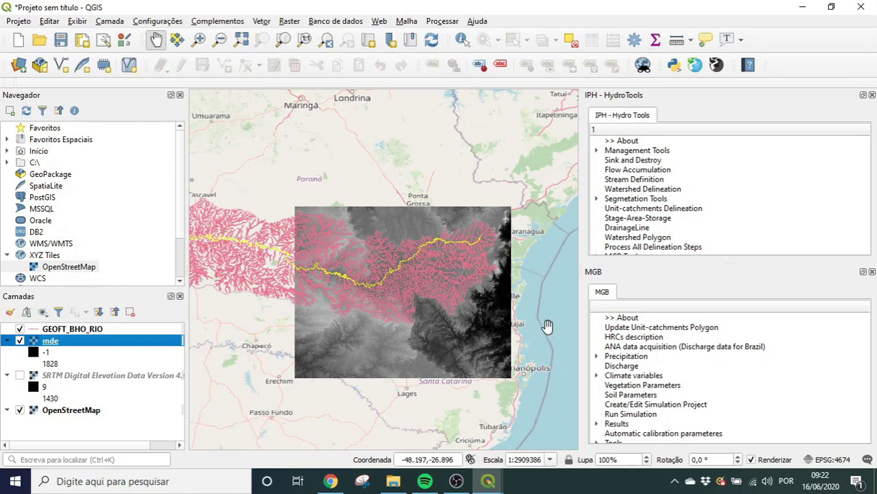
drag(718, 264, 734, 322)
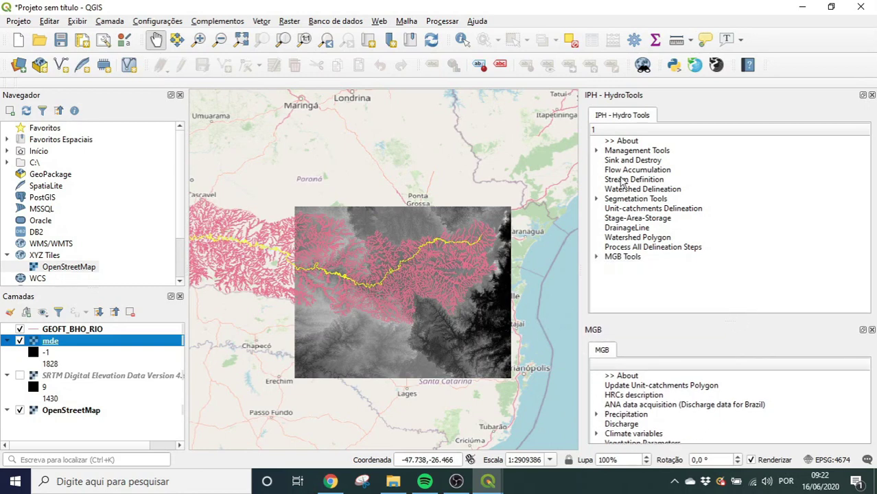
Start the IPH Hydro Tools Conversion QGIS ASCII - IPHHT ASCII tool with mde.asc from AplicacaoMGB_Iguacu as the input file
click(596, 151)
double_click(690, 199)
click(595, 207)
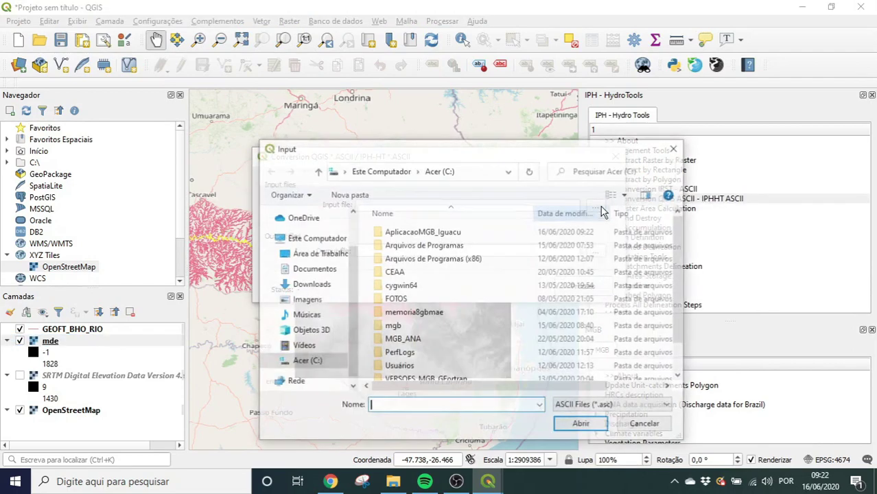
double_click(425, 233)
double_click(411, 253)
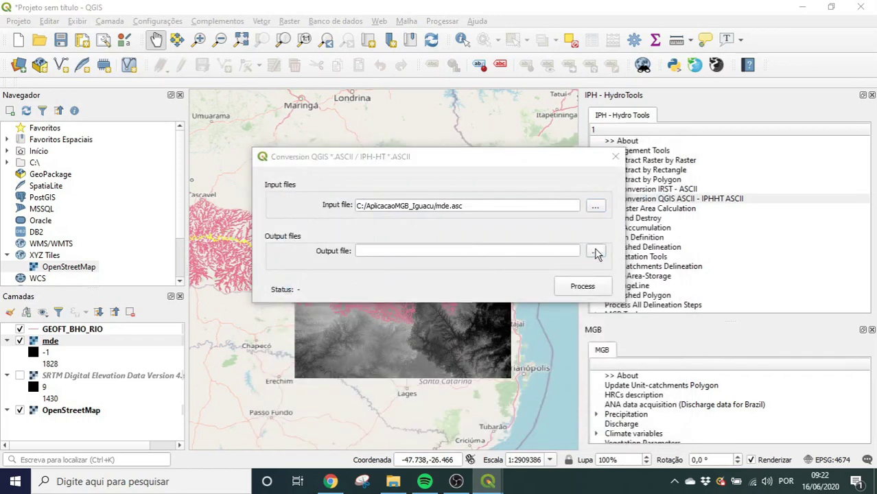
Set the conversion output to mdeiphht.asc in the AplicacaoMGB_Iguacu folder and run the conversion
click(595, 252)
text(mdel)
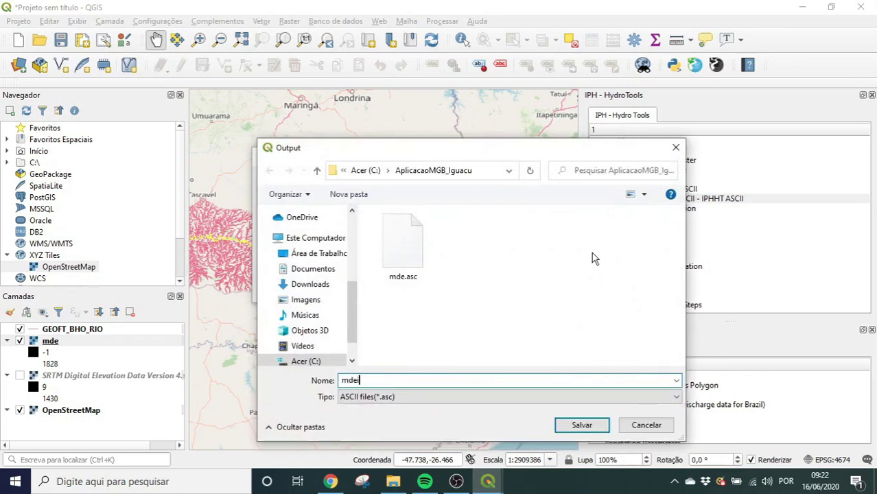
click(529, 396)
click(549, 410)
click(582, 424)
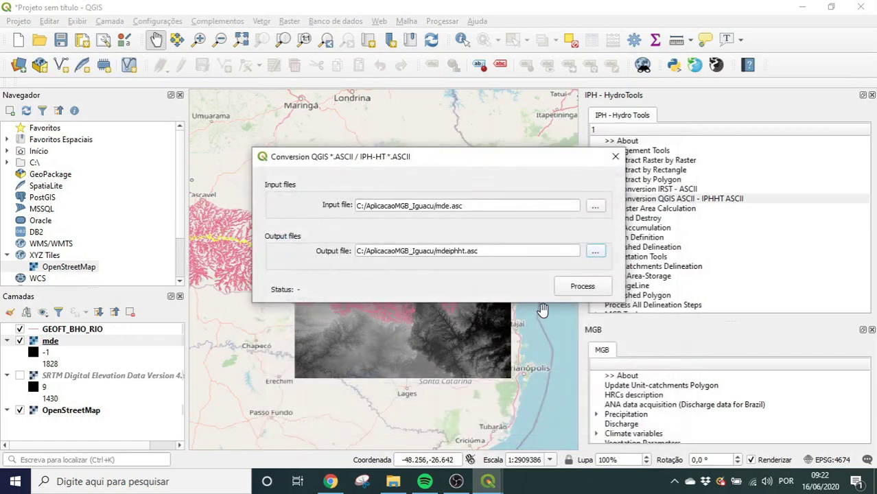
click(581, 287)
click(470, 255)
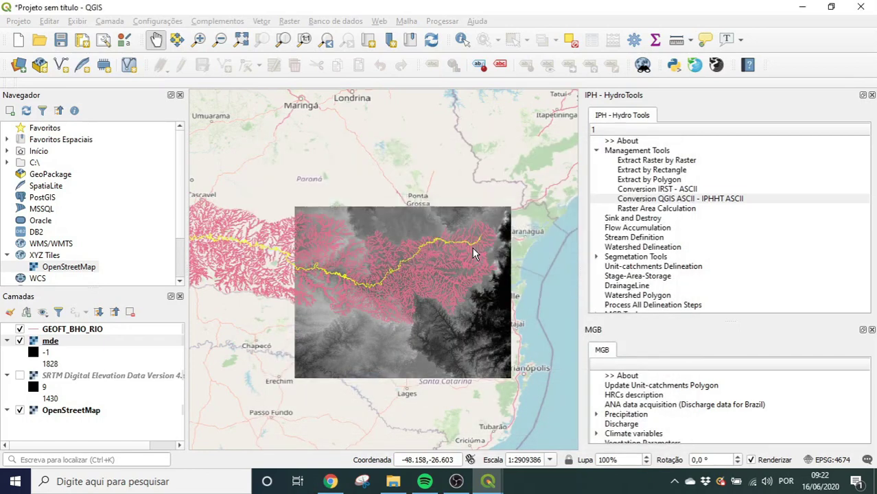
click(488, 255)
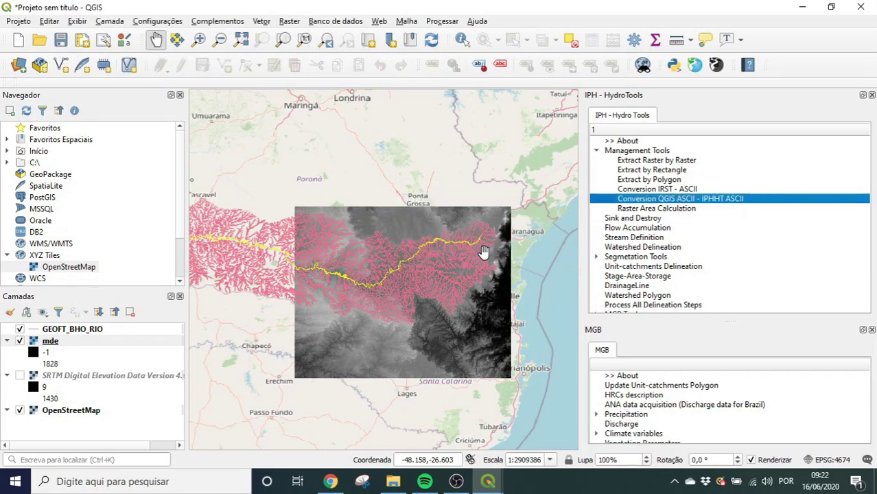
Add mdeiphht.asc from the AplicacaoMGB_Iguacu folder to the project as a raster layer
click(18, 64)
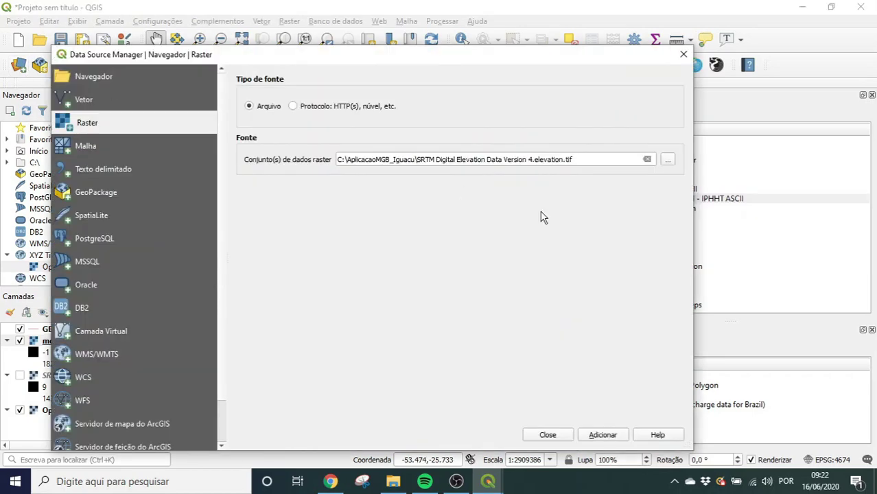
click(667, 159)
scroll(356, 219, down, 5)
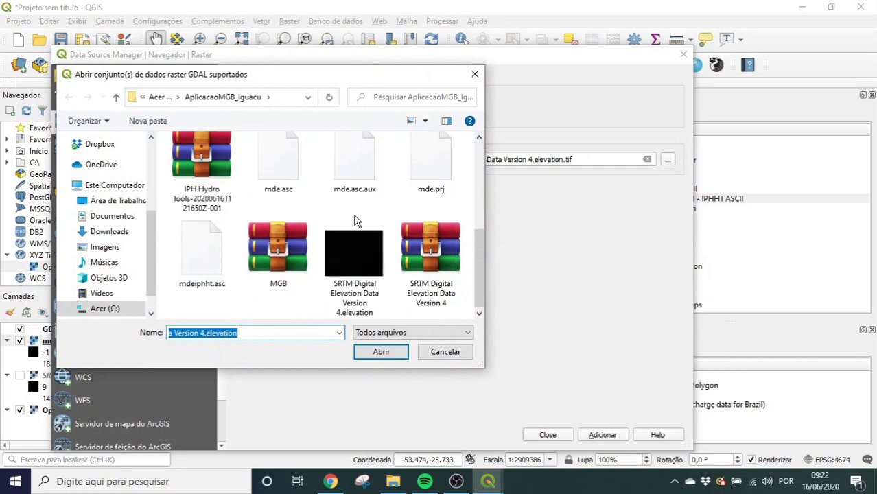
double_click(211, 259)
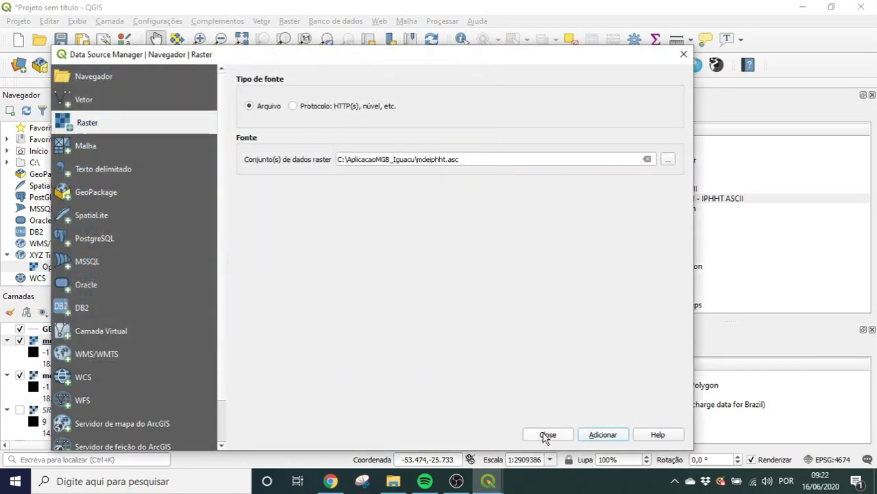
click(549, 434)
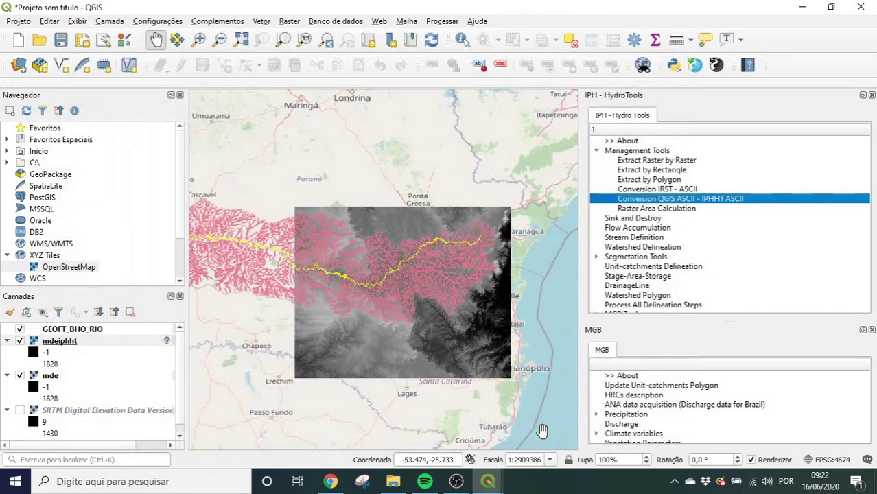
Hide the mde layer and collapse the legends of the mde and SRTM raster layers
click(19, 376)
click(6, 376)
click(6, 387)
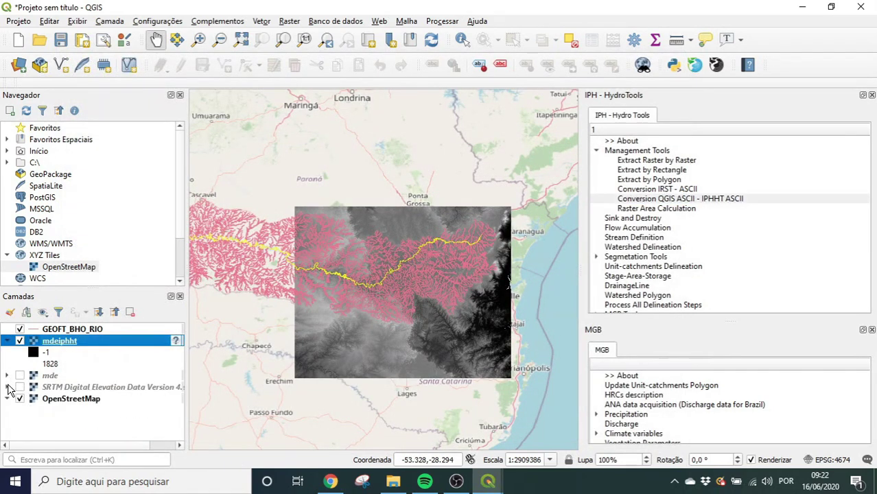
Create a new polygon shapefile layer named mascara.shp in the AplicacaoMGB_Iguacu folder, keeping EPSG:4326 - WGS 84
click(112, 21)
mouse_move(137, 51)
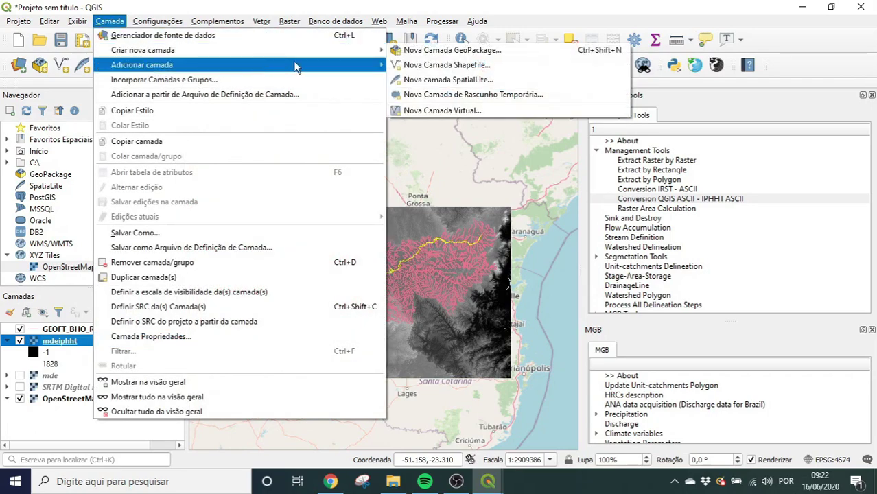
click(420, 65)
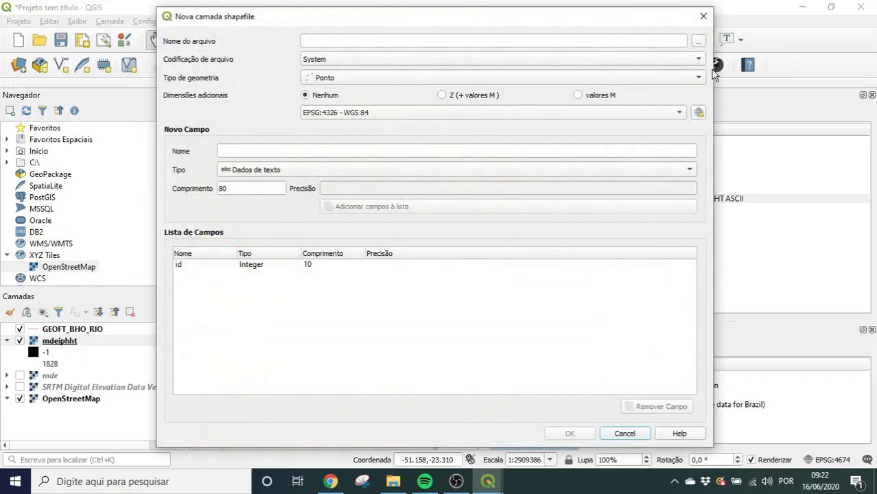
click(698, 42)
text(mascara)
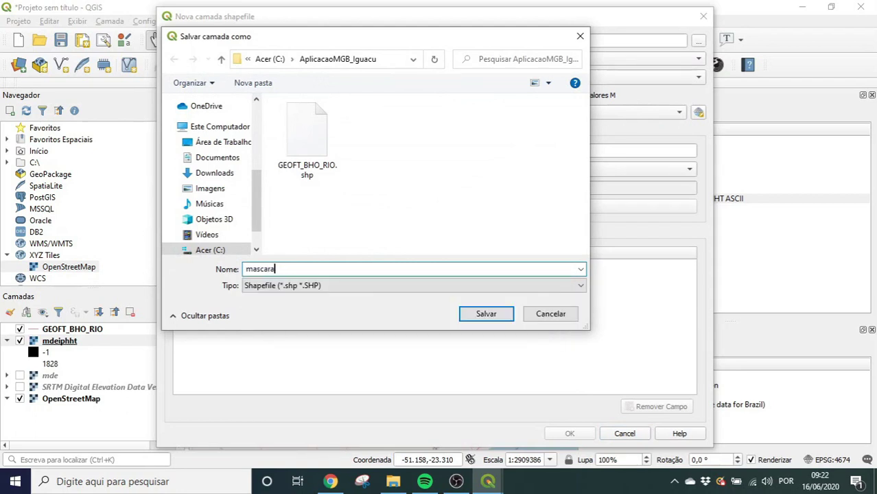
key(Return)
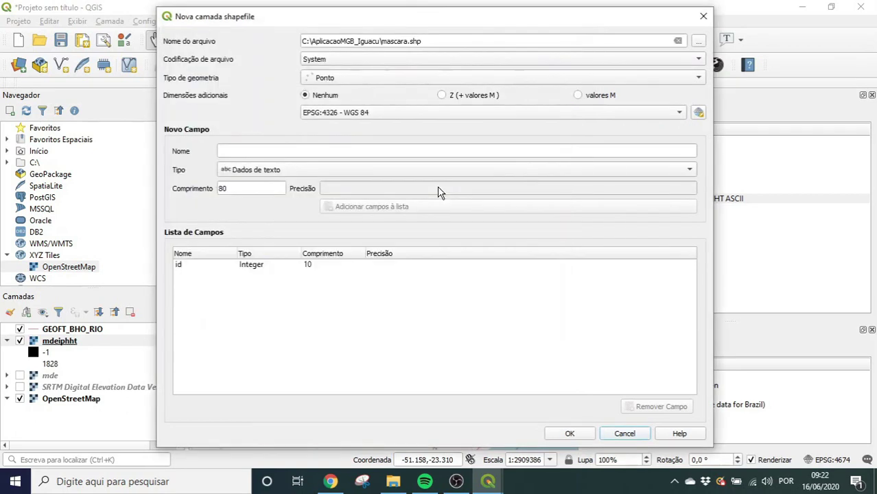
click(505, 78)
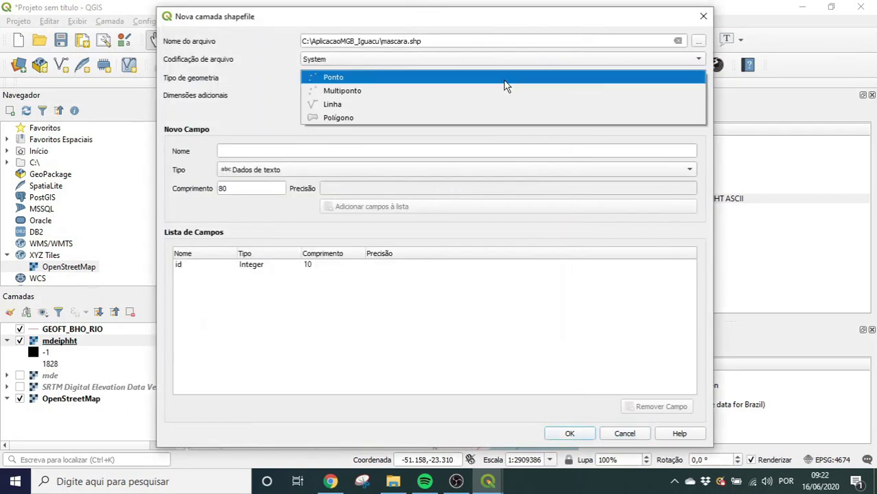
click(443, 117)
click(570, 434)
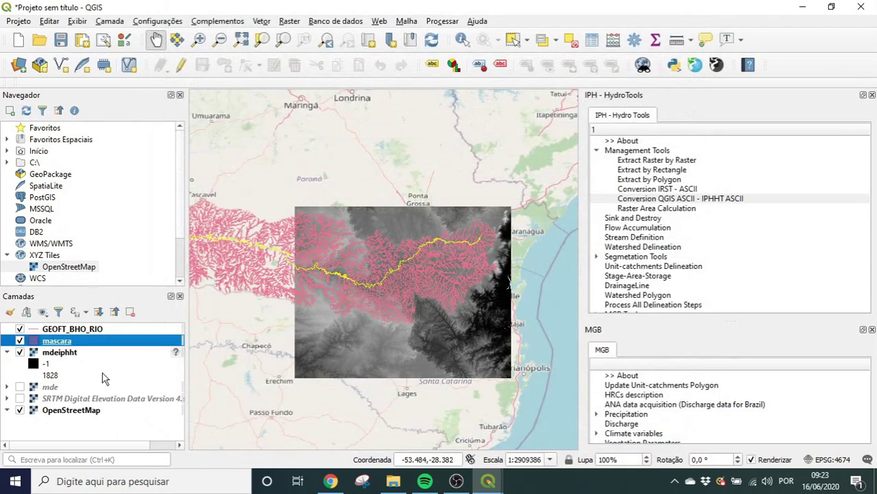
Draw a mascara polygon enclosing the river network within the elevation raster, leave its id empty, save the edits and end editing
click(181, 64)
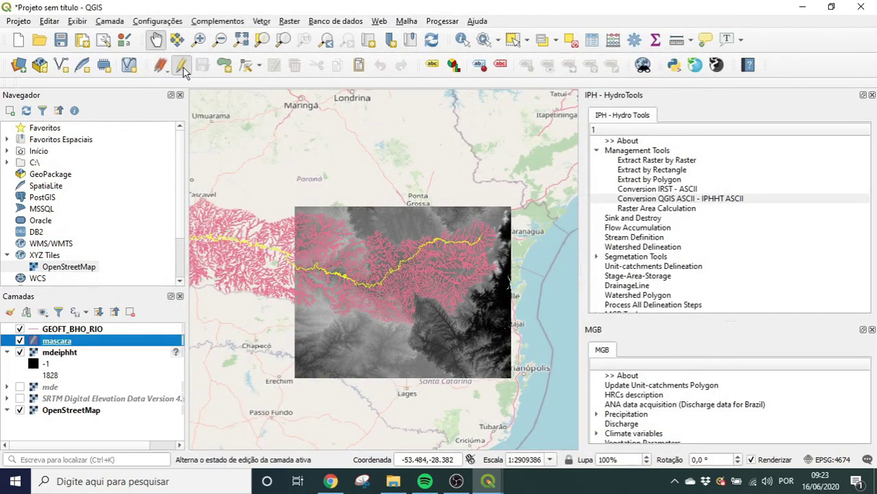
click(224, 64)
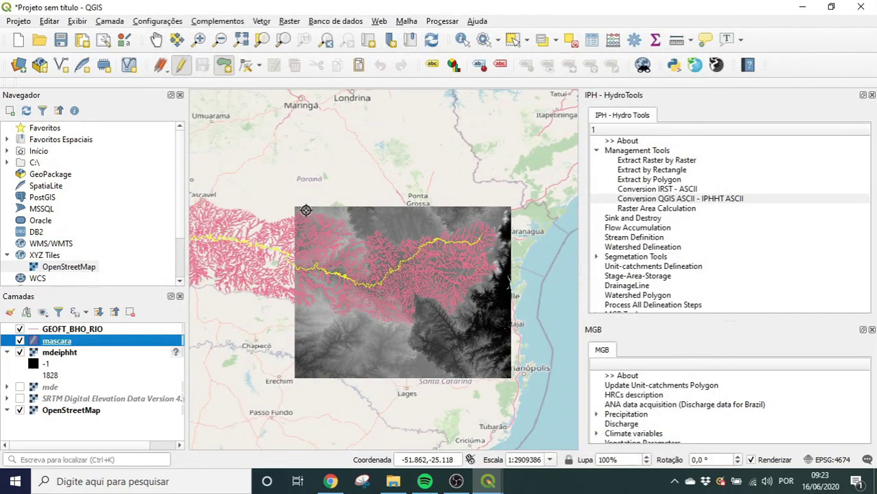
click(296, 207)
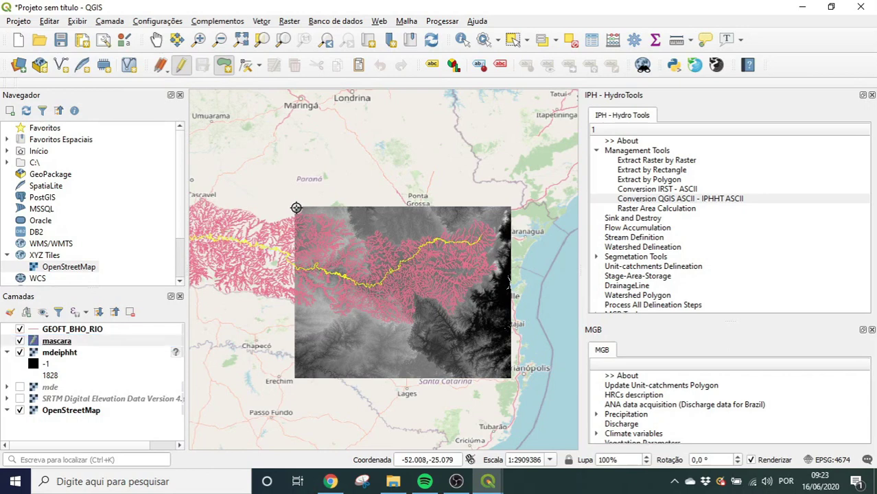
click(298, 308)
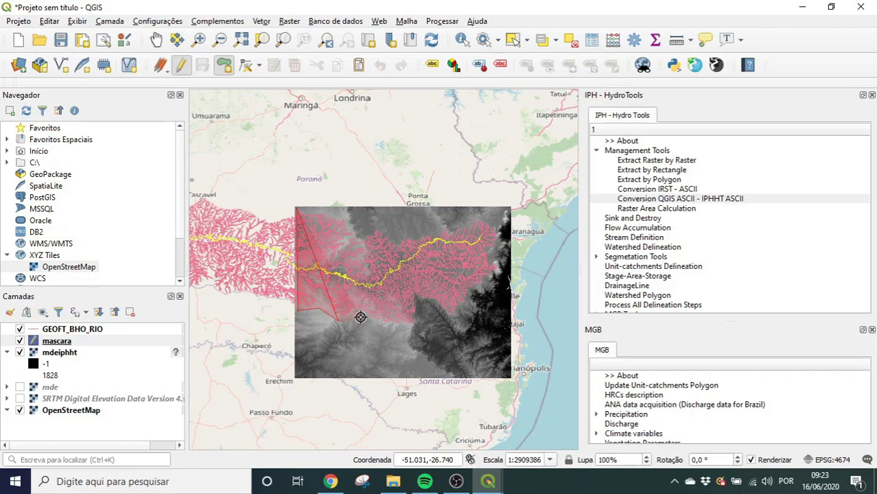
click(432, 308)
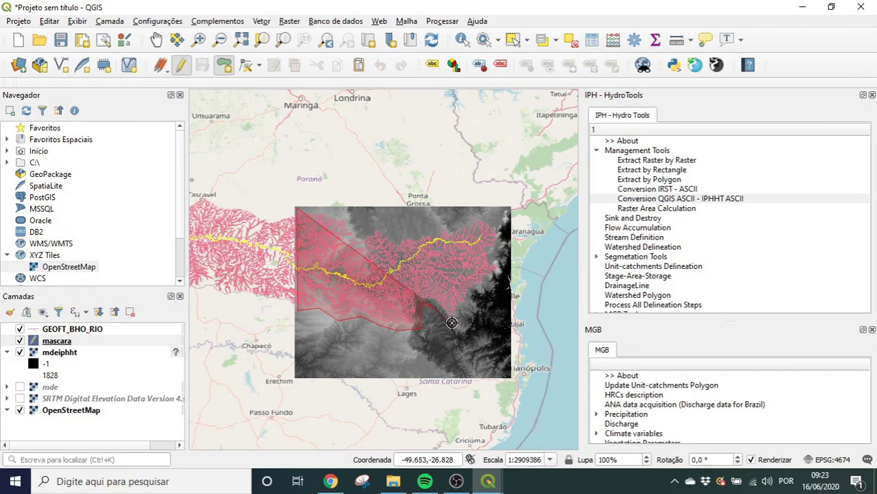
click(503, 271)
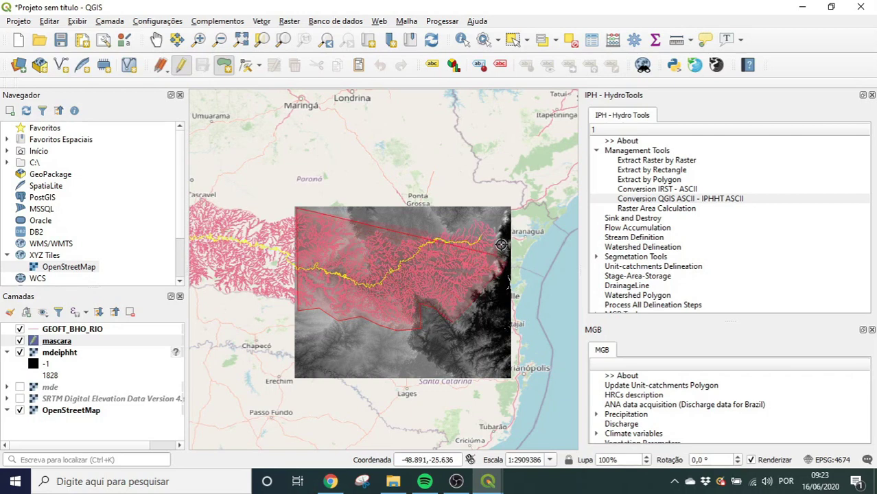
click(492, 214)
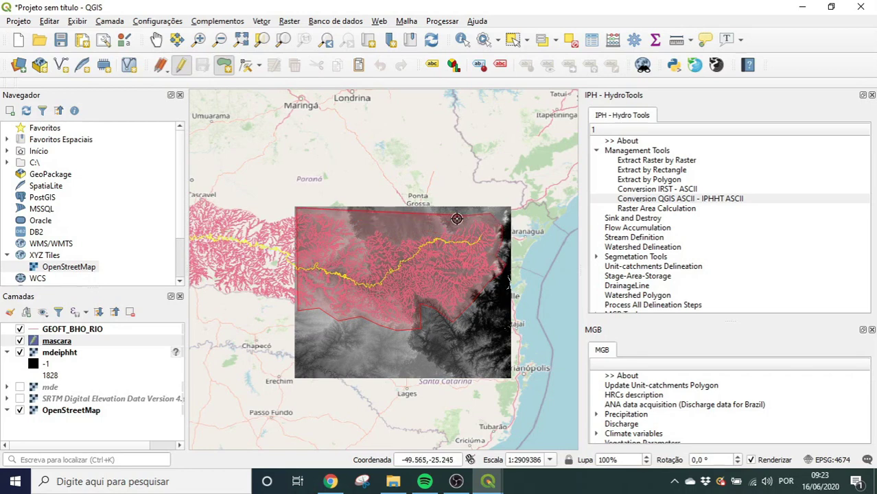
click(415, 231)
click(367, 228)
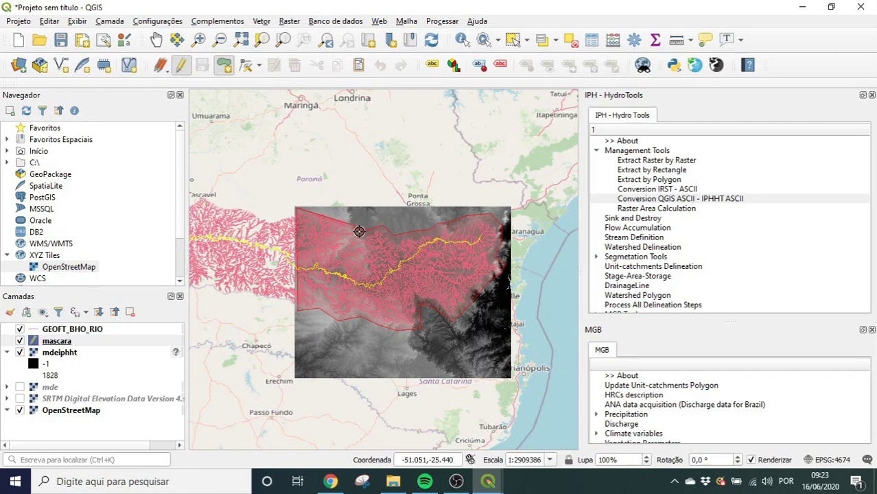
right_click(324, 208)
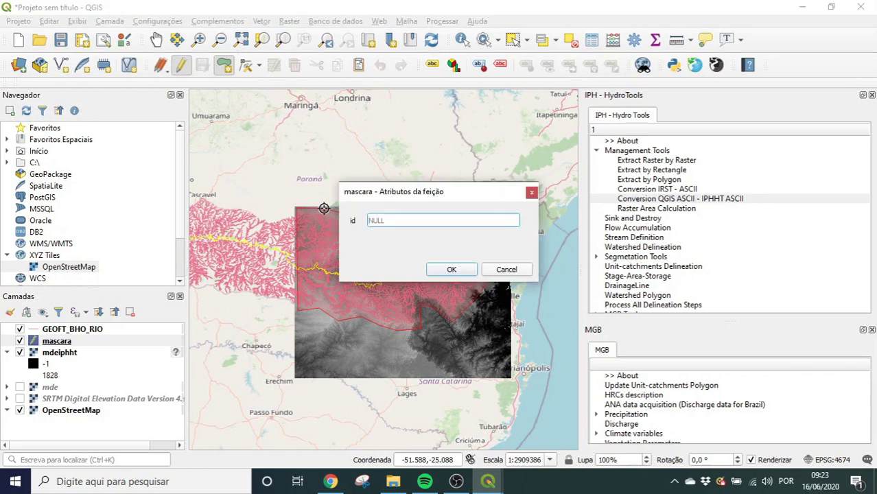
key(Return)
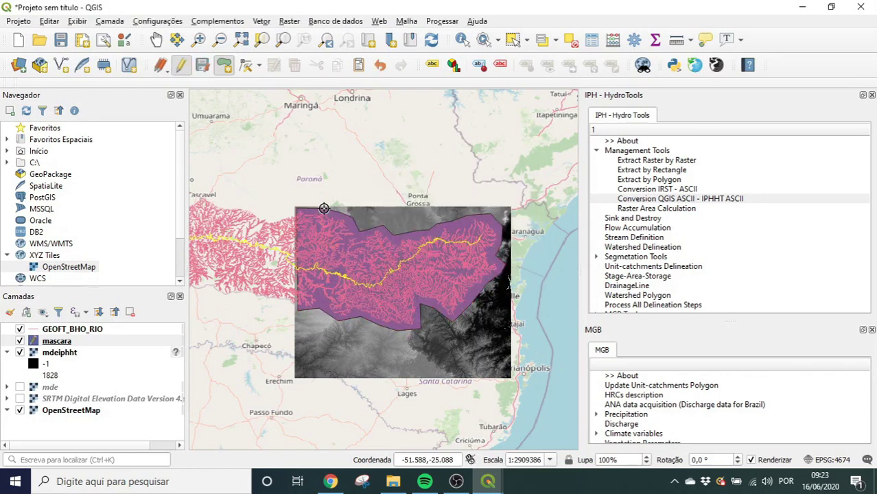
click(181, 67)
click(406, 247)
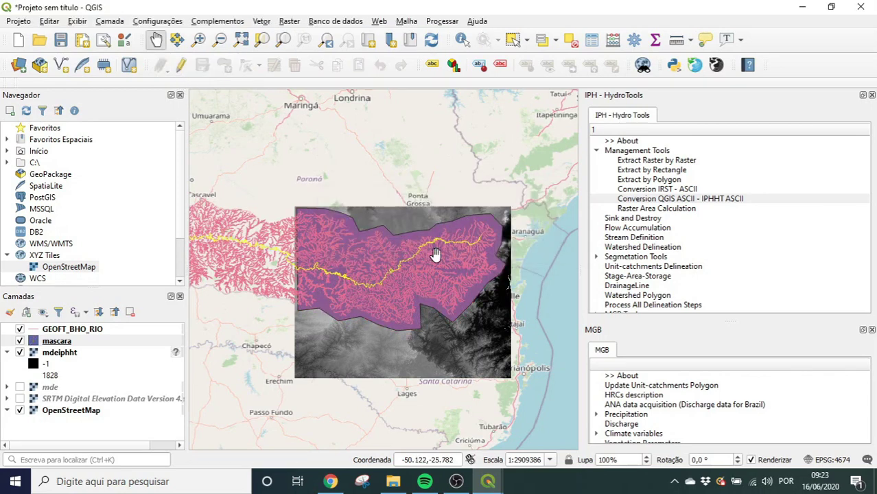
Start the Extract by Polygon tool with mdeiphht.asc as the input raster and mascara.shp as the polygon mask
click(676, 180)
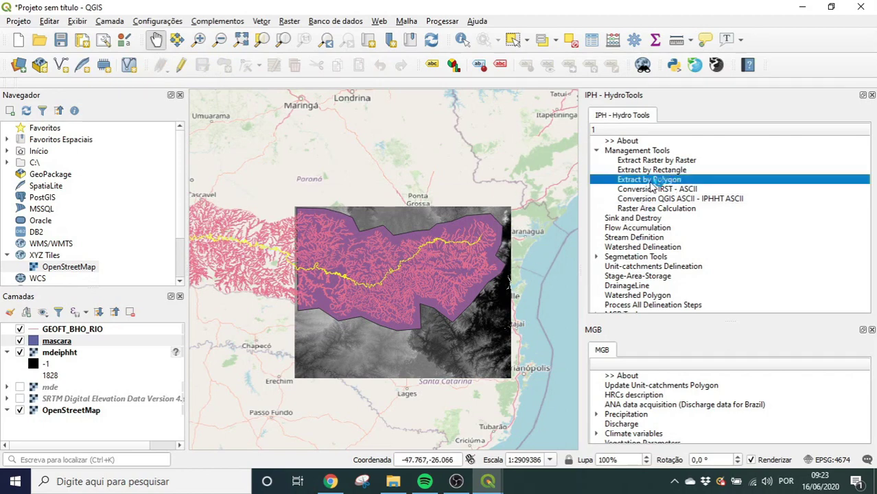
double_click(656, 181)
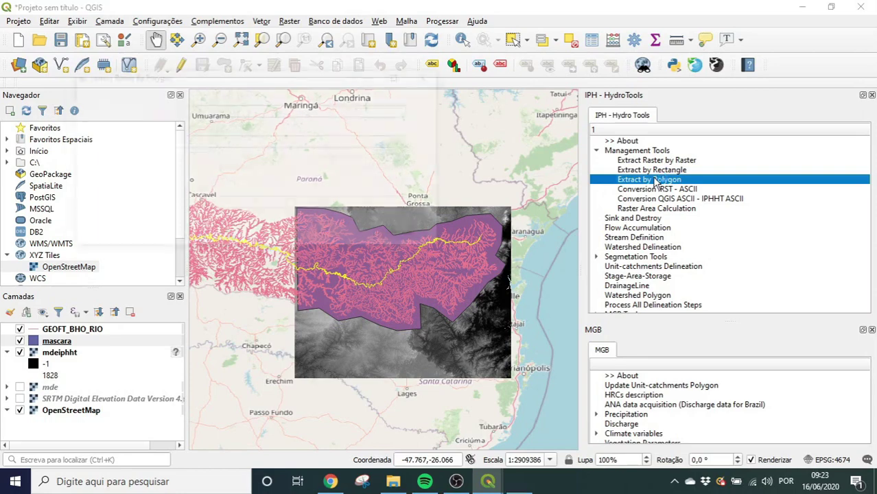
click(426, 112)
double_click(310, 200)
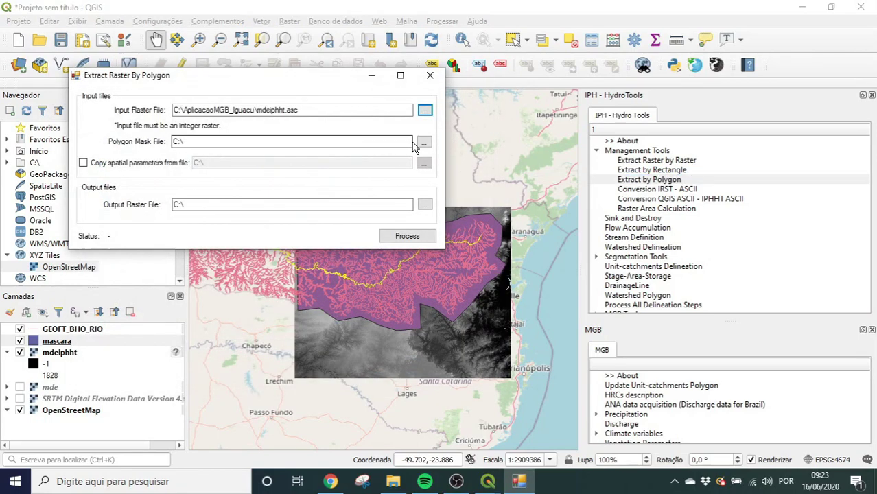
click(424, 141)
click(307, 201)
double_click(306, 200)
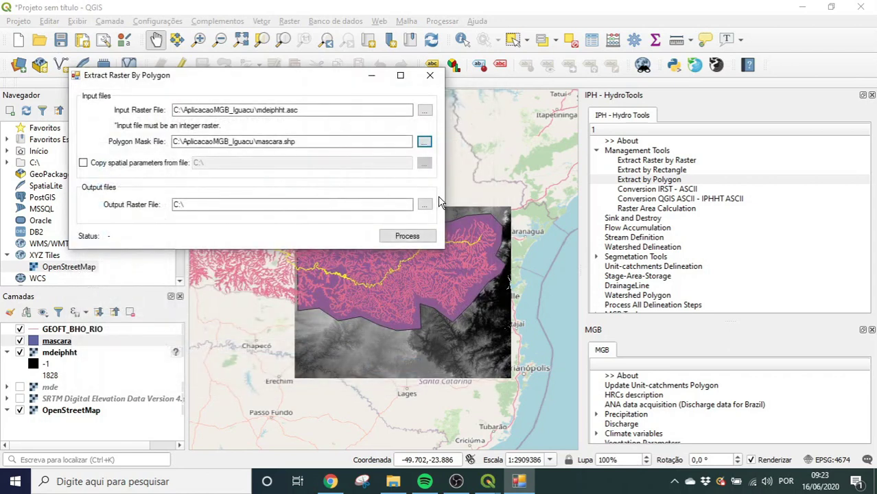
Set the output raster to mde_ext.asc in the AplicacaoMGB_Iguacu folder and run the polygon extraction
click(425, 203)
text(mde)
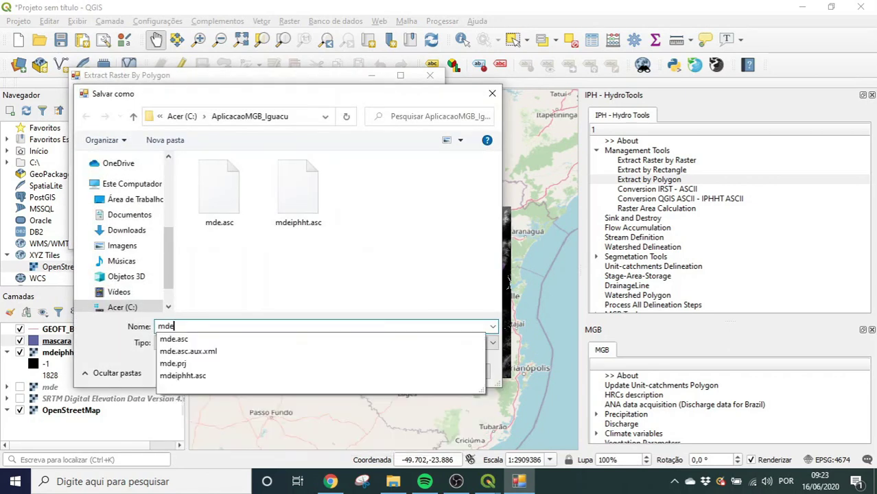
text(_ext)
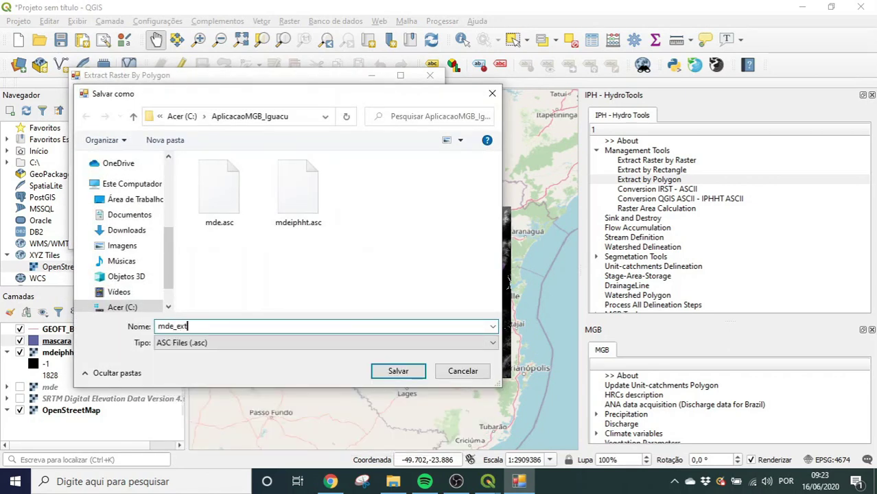
key(Return)
click(428, 236)
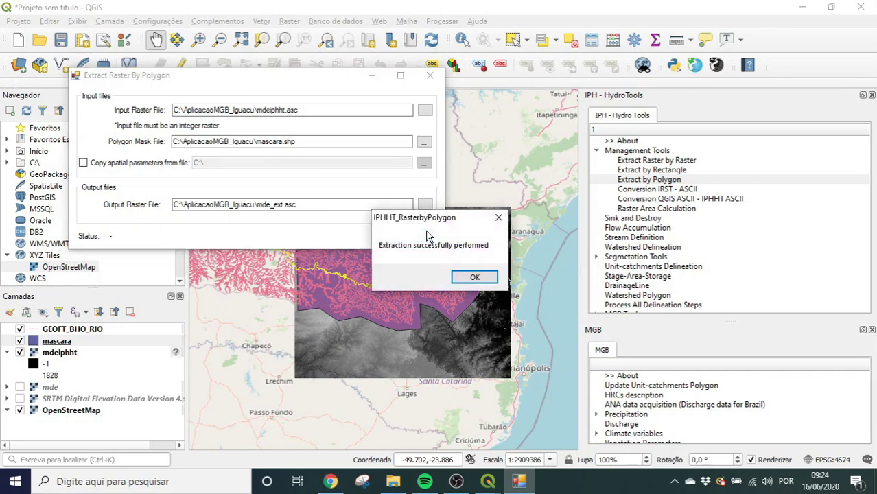
Close the polygon extraction tool and start Sink and Destroy with mde_ext.asc as the raw DEM
click(474, 279)
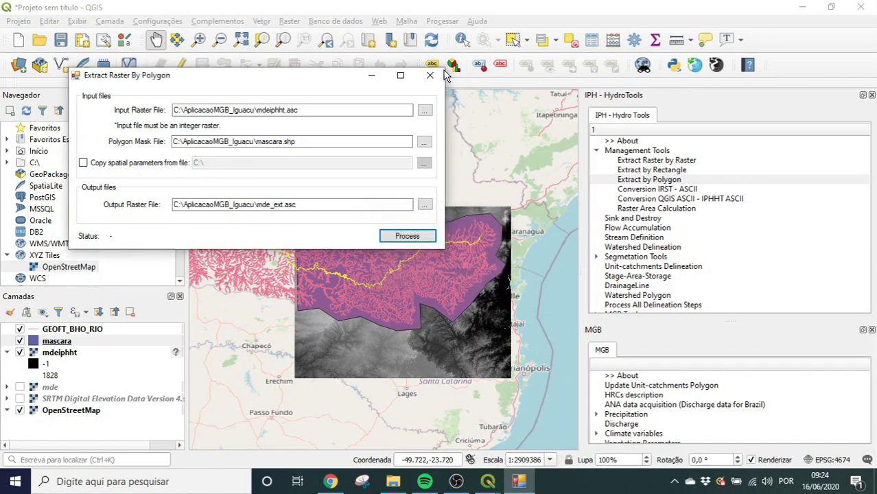
click(430, 75)
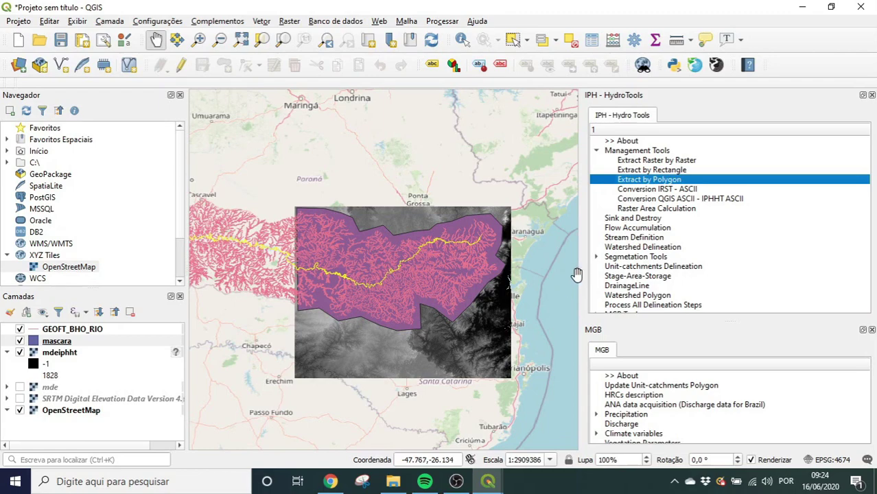
click(649, 218)
double_click(651, 219)
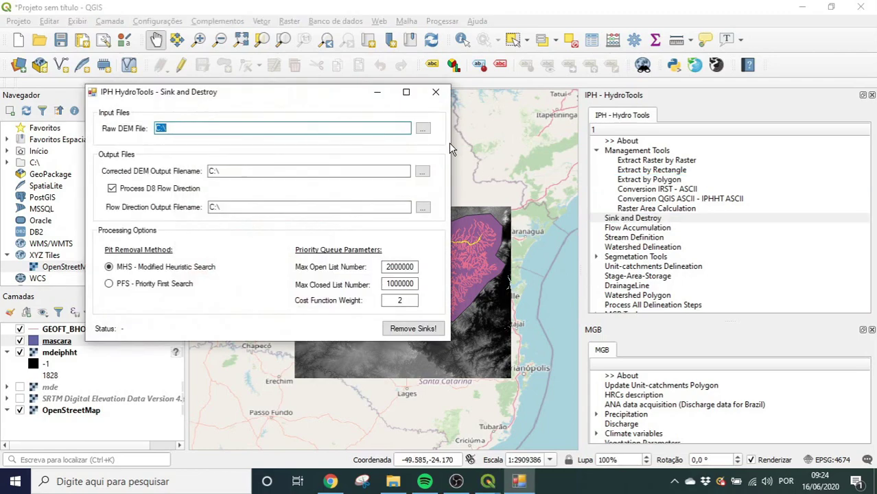
click(422, 129)
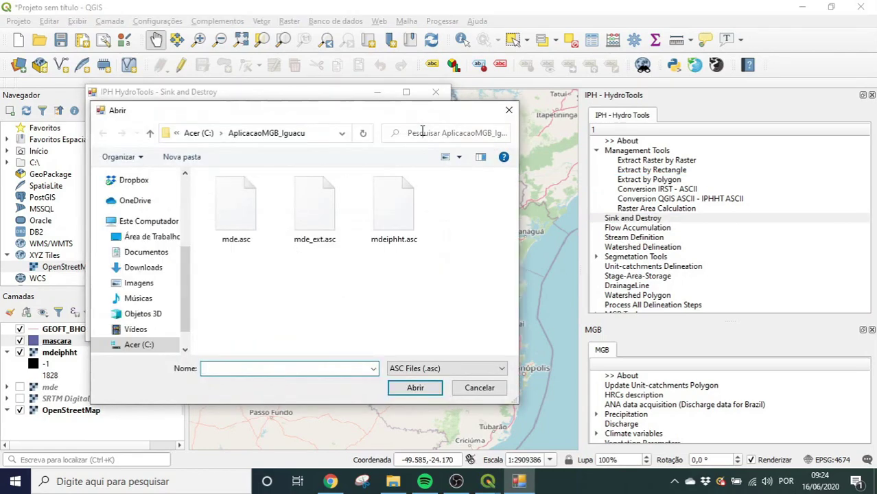
double_click(329, 211)
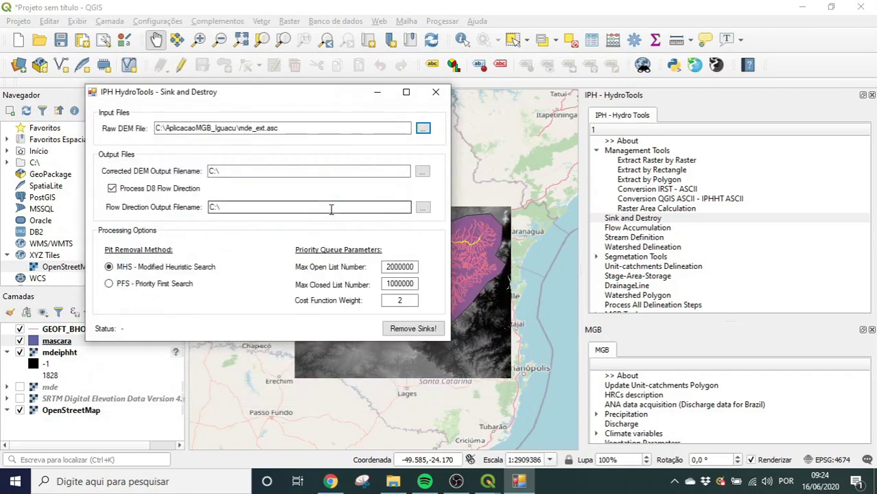
Set the corrected DEM output to mdecorr.asc in the AplicacaoMGB_Iguacu folder, keeping the ASC file type
click(422, 171)
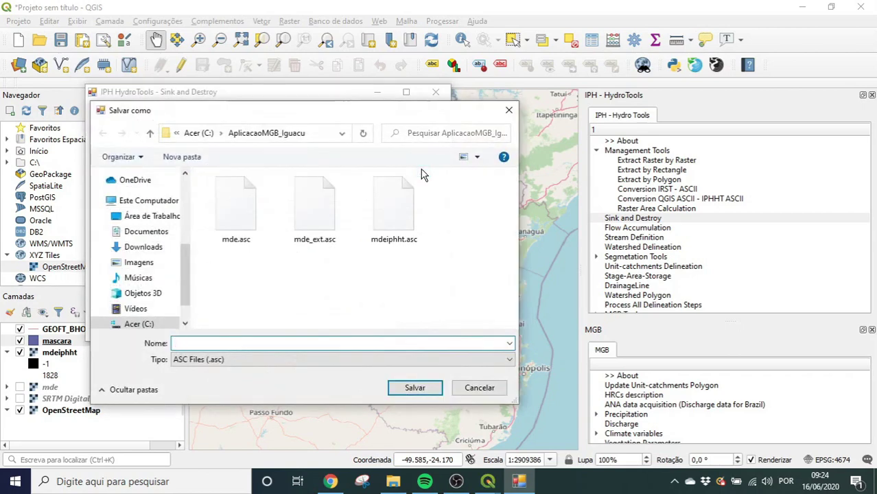
text(mdecorr)
click(265, 359)
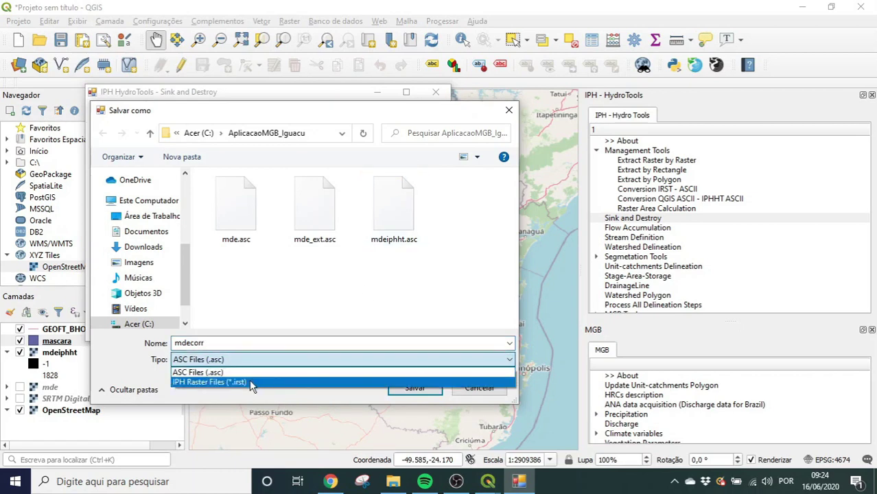
click(246, 372)
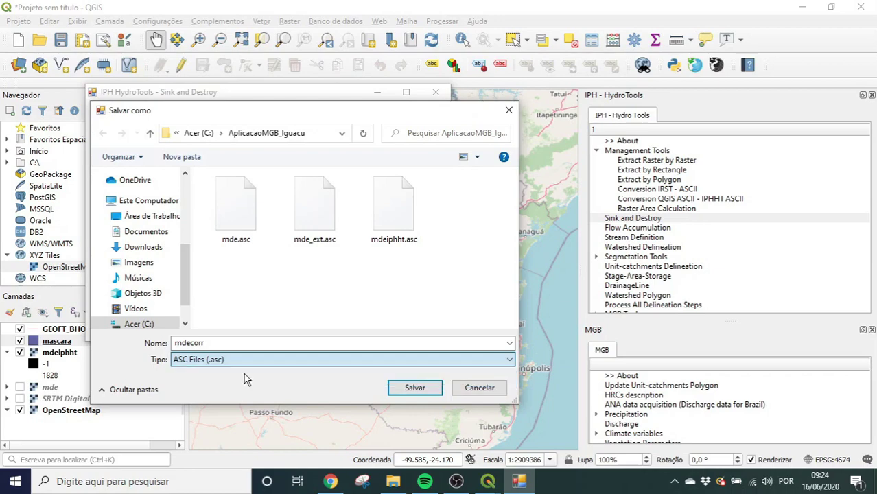
click(409, 388)
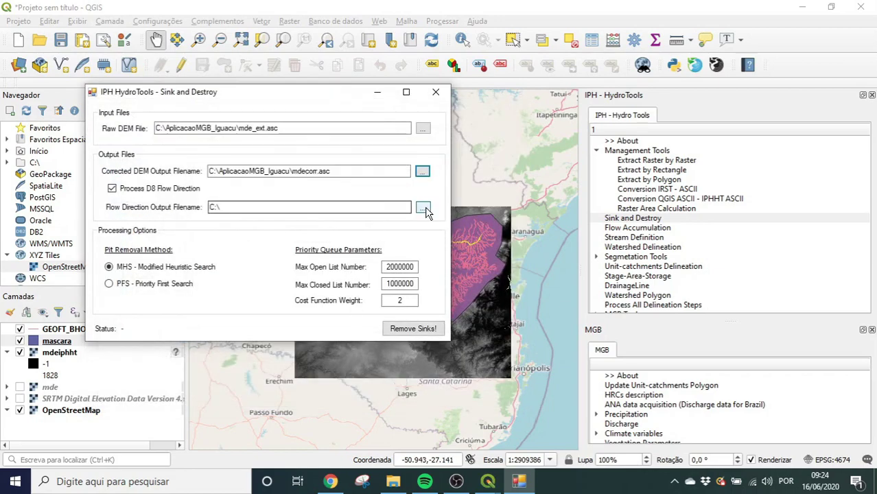
Set the flow direction output to fdr.asc in the same folder, run the sink removal and close the tool
click(424, 209)
text(fdr)
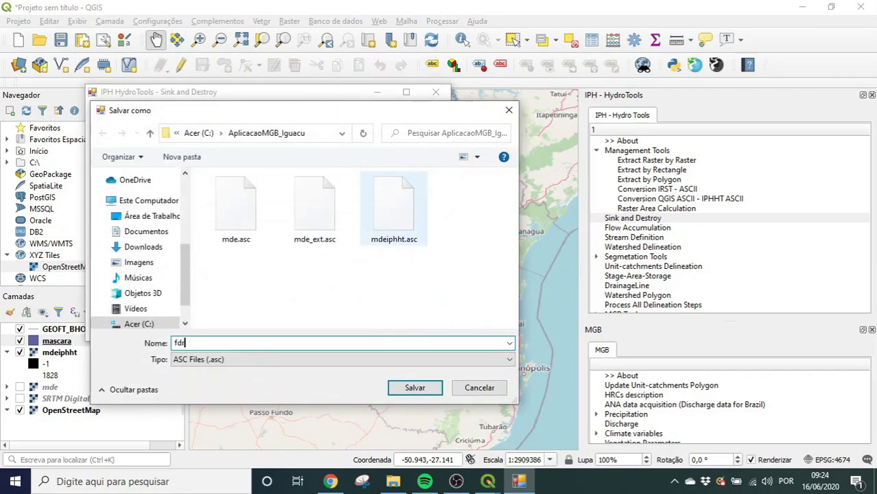
key(Return)
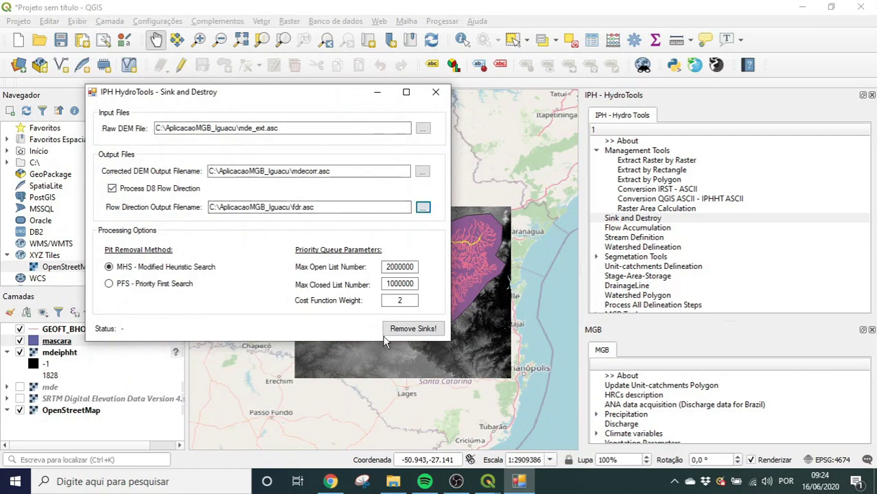
click(414, 329)
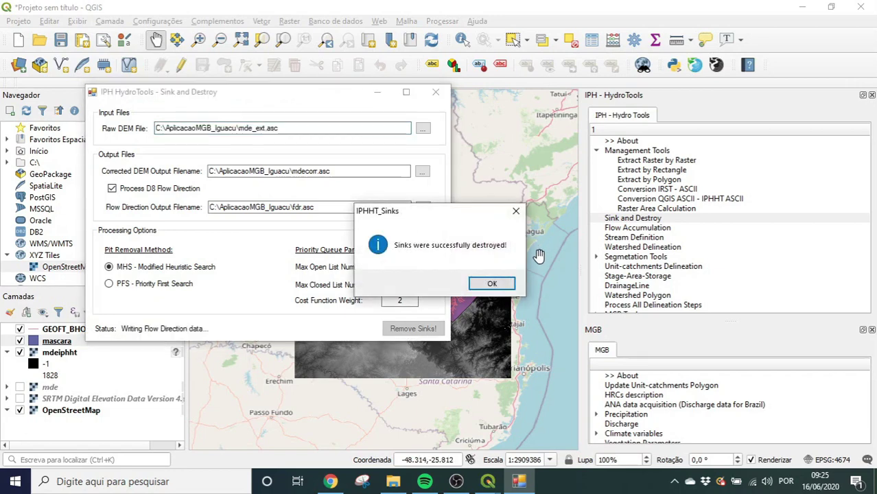
click(492, 284)
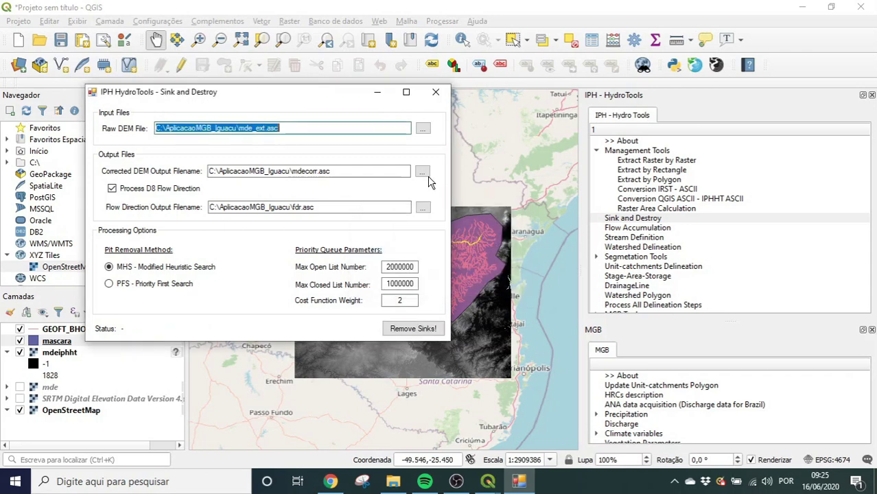
click(433, 95)
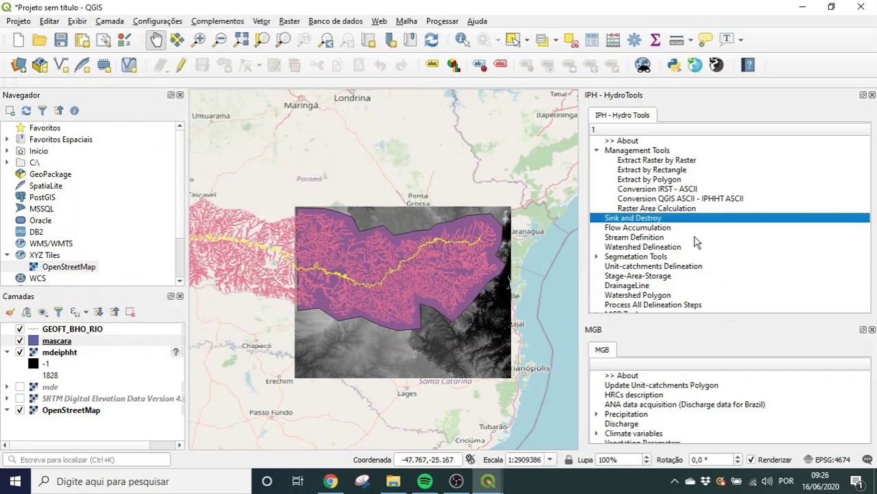
Start the Flow Accumulation tool with fdr.asc as the D8 flow direction file
click(666, 230)
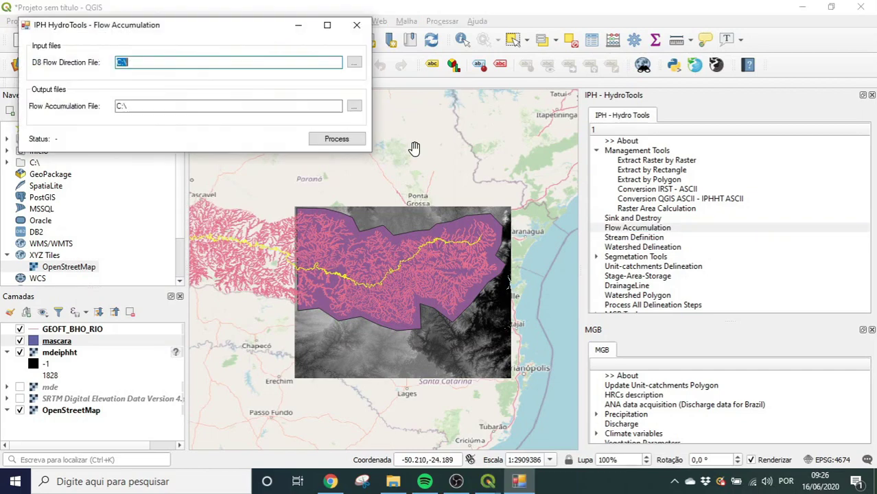
click(354, 62)
click(170, 167)
double_click(170, 167)
Set the flow accumulation output to facc.asc in the AplicacaoMGB_Iguacu folder, process it and close the tool
click(354, 106)
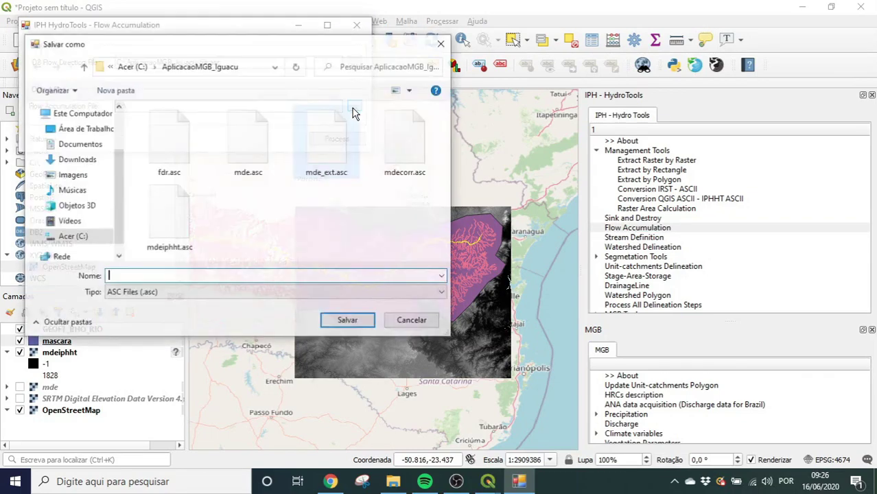
text(facc)
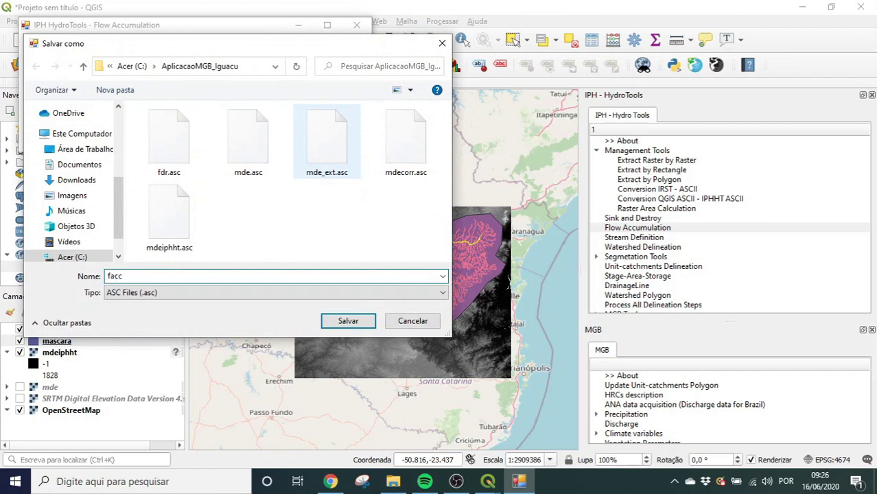
click(348, 320)
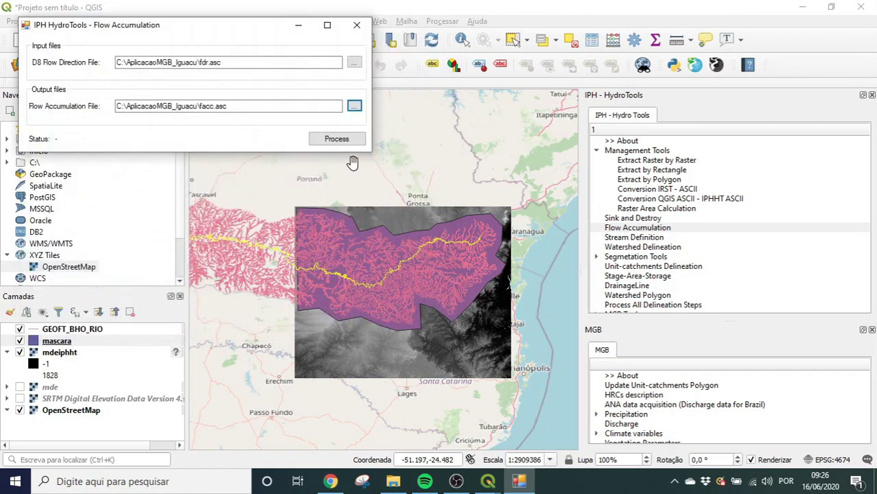
click(336, 139)
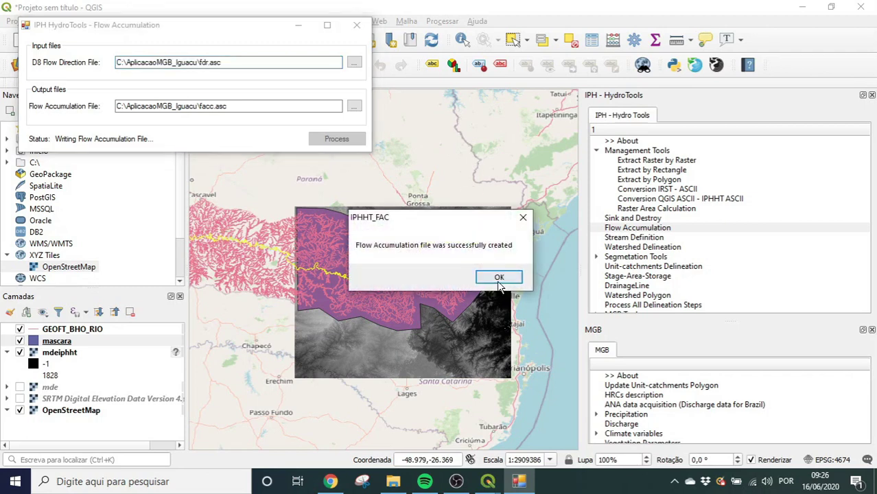
click(497, 276)
click(356, 25)
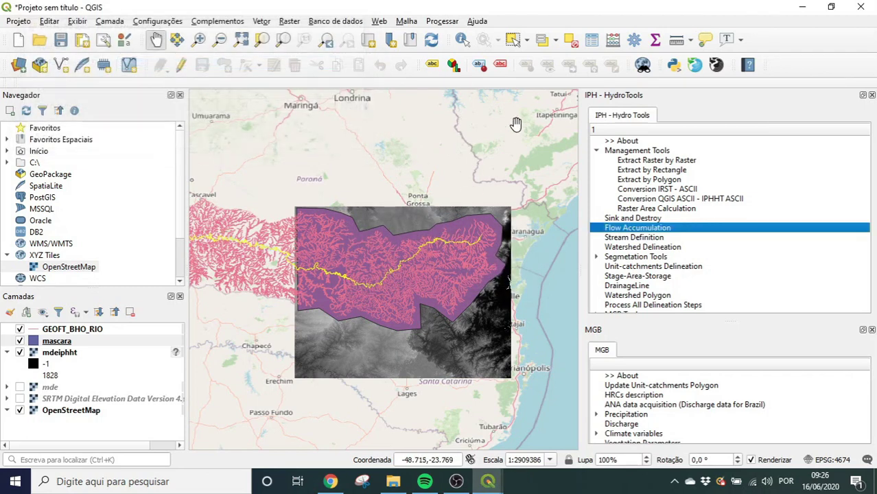
Start the Stream Definition tool with facc.asc as the flow accumulation input and strdef10.asc as the output file
double_click(622, 237)
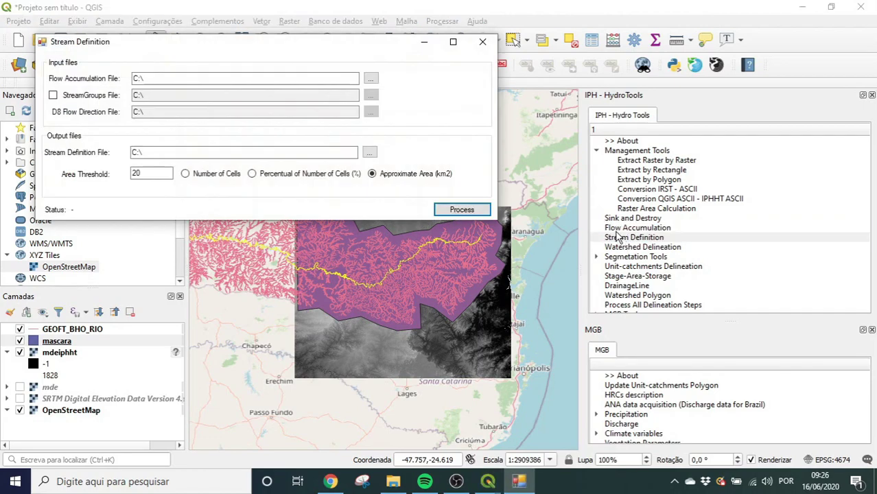
click(370, 79)
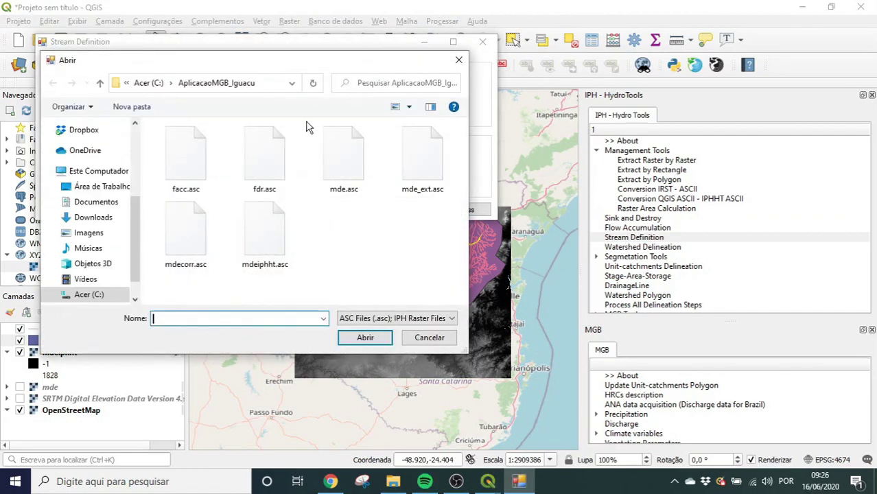
double_click(205, 162)
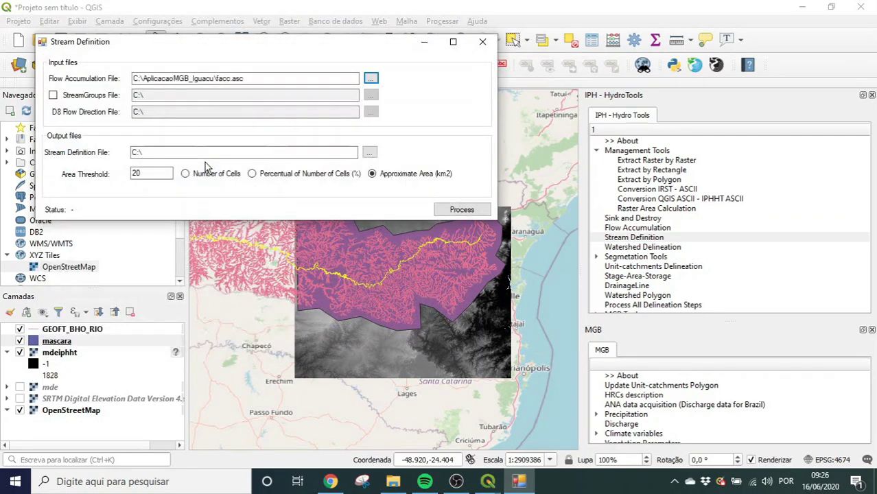
click(369, 152)
text(strdef10)
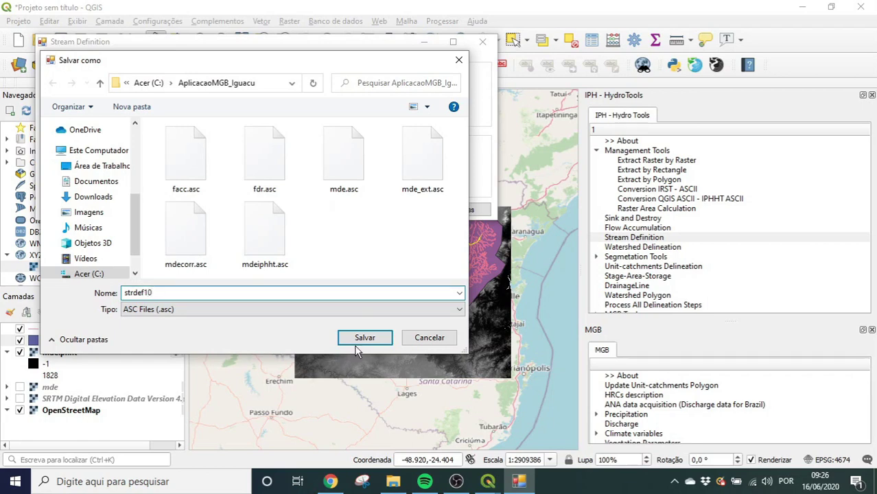
click(365, 338)
Set the area threshold to 10 km2 and process the stream definition, accepting the threshold confirmation
double_click(136, 173)
text(10)
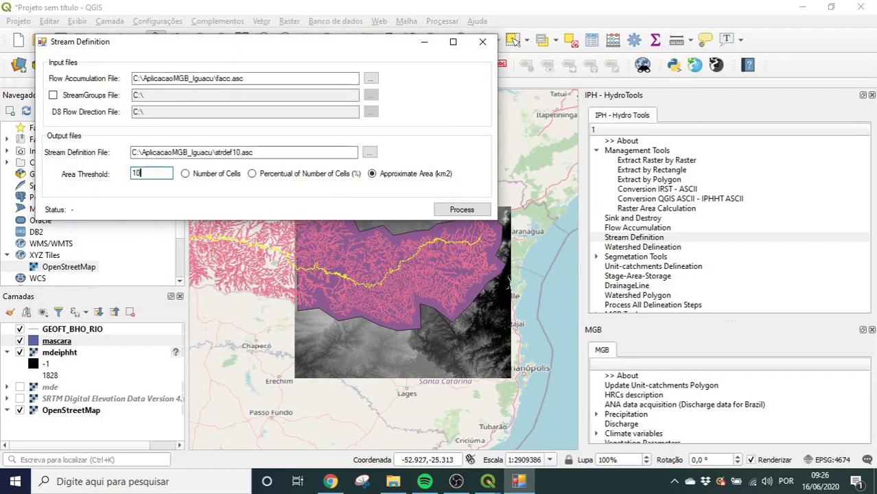
click(465, 213)
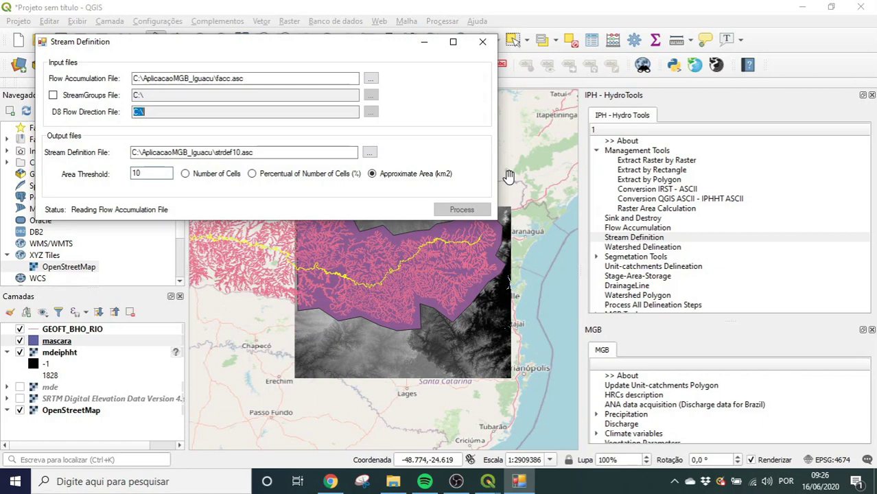
click(473, 277)
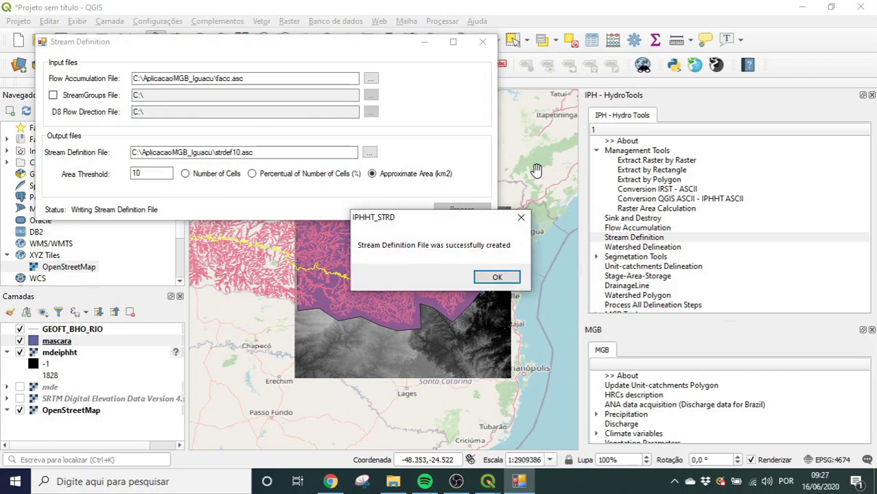
click(496, 277)
Generate a second stream definition as strdef100.asc with an area threshold of 100 km2, and close the tool
click(239, 153)
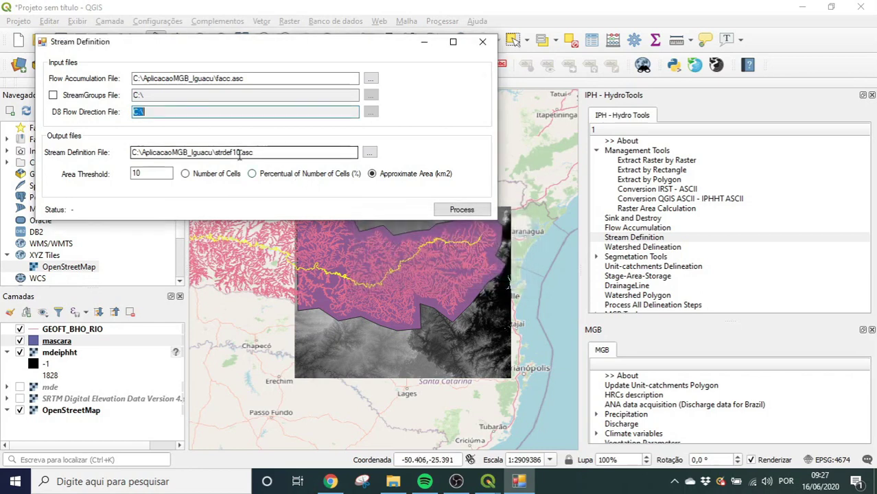
text(0)
click(143, 173)
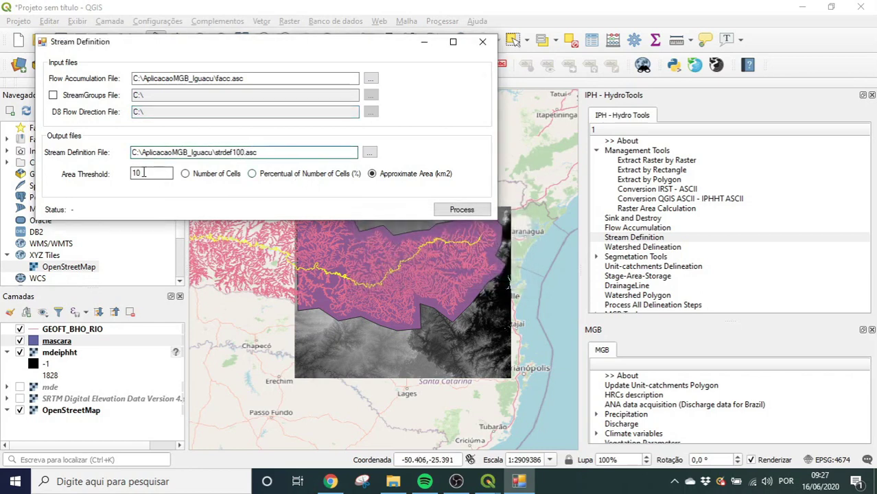
click(457, 210)
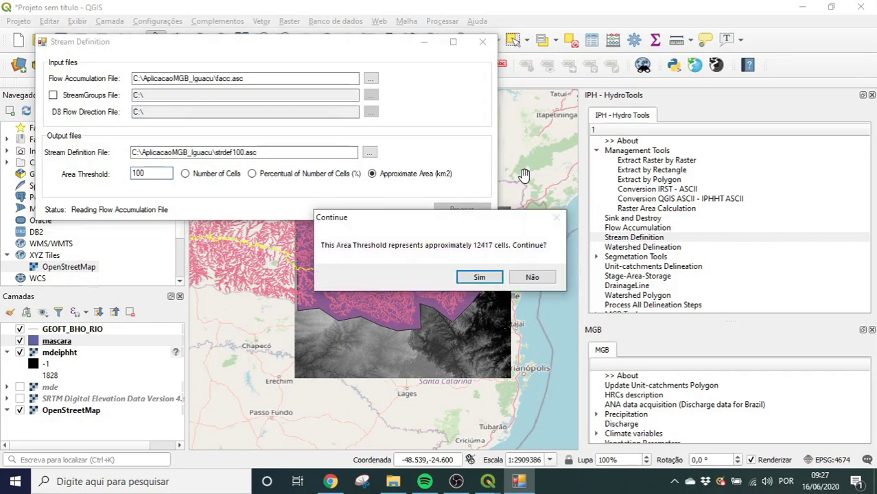
click(487, 273)
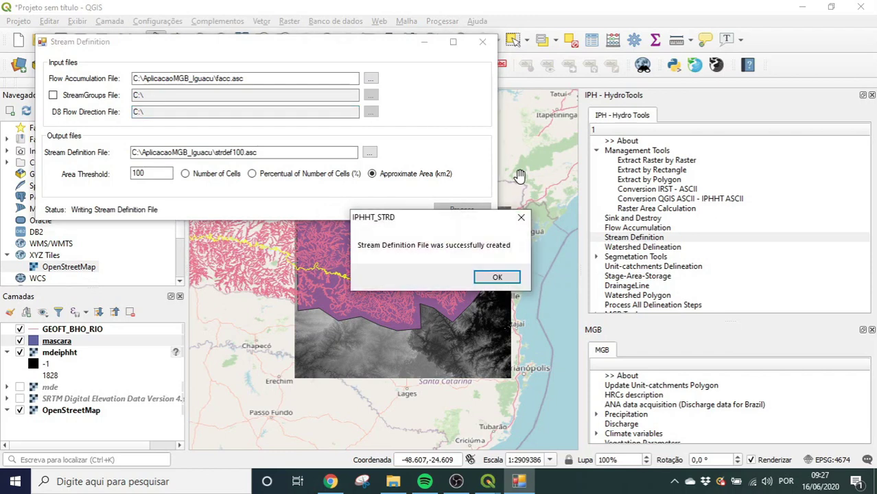
click(503, 277)
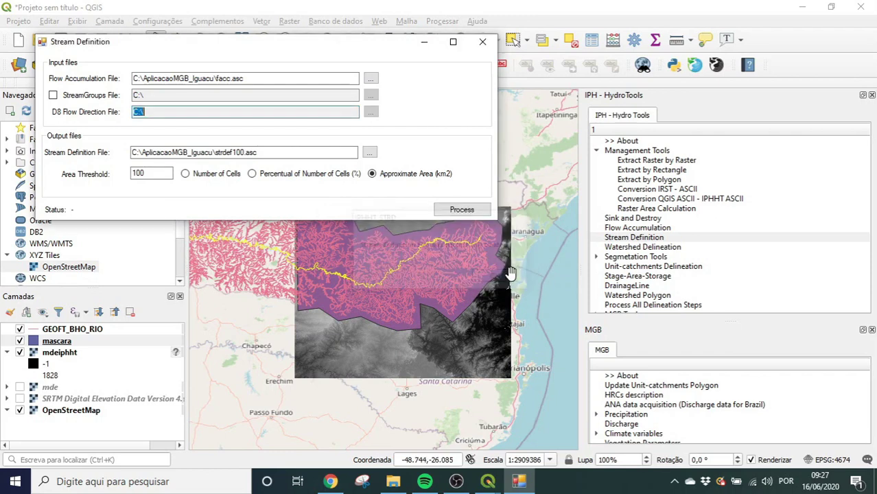
click(482, 41)
Add the strdef10.asc and strdef100.asc rasters from the AplicacaoMGB_Iguacu folder as layers
click(19, 67)
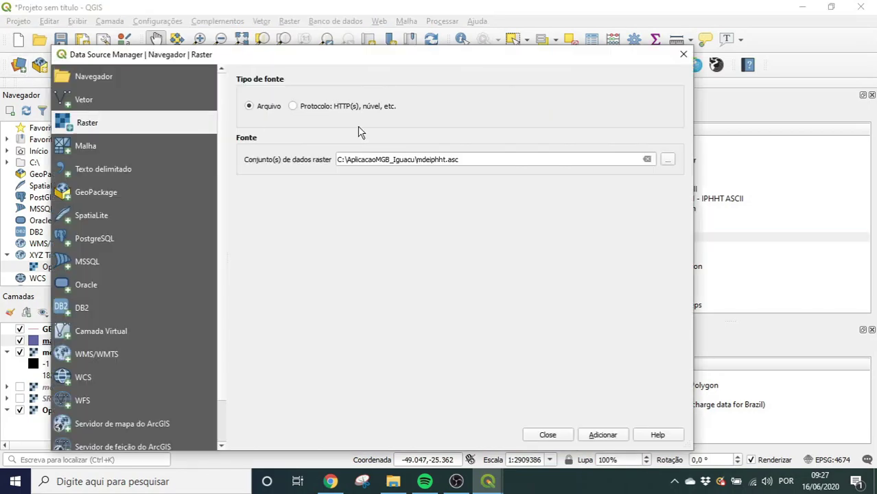
click(668, 160)
scroll(394, 244, down, 5)
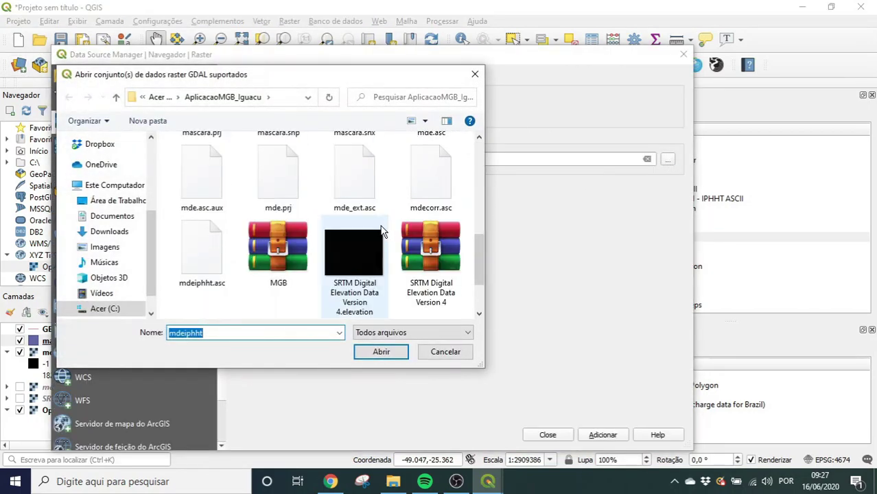
scroll(371, 237, up, 1)
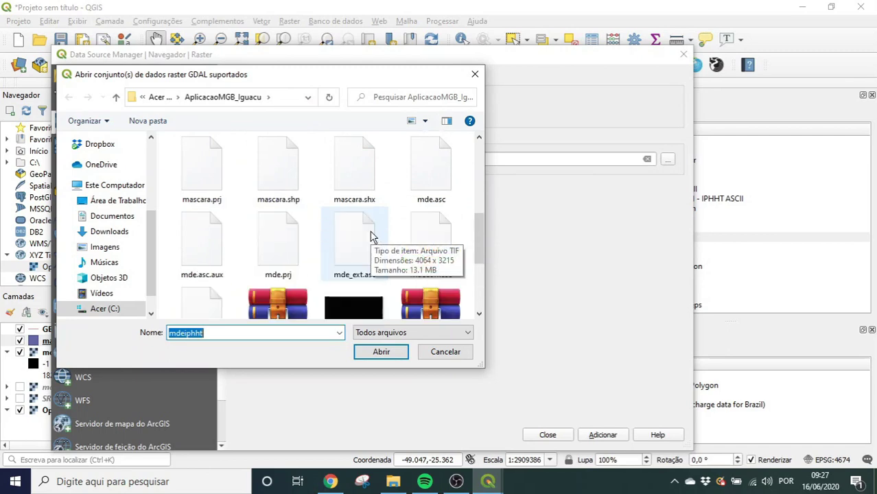
scroll(371, 237, down, 2)
drag(348, 299, 192, 249)
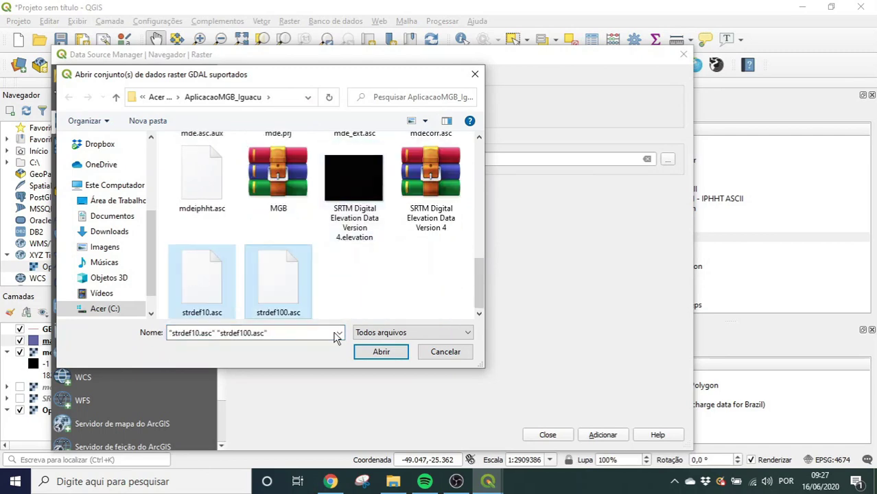
click(381, 351)
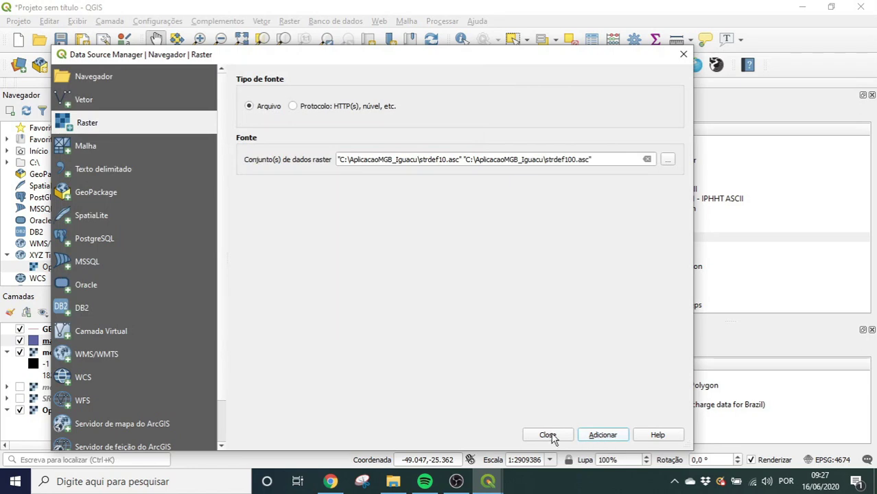
click(548, 435)
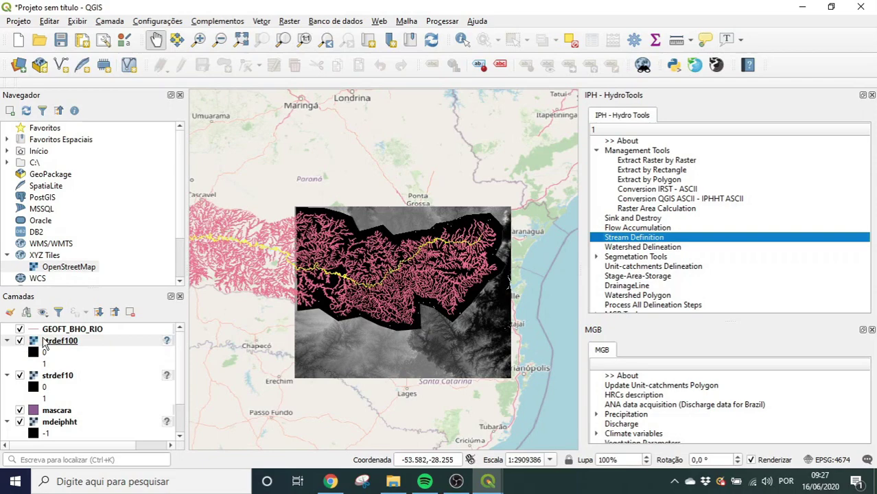
Compare the strdef100 and strdef10 streams with the GEOFT_BHO_RIO rivers by toggling layer visibility, leaving strdef100 hidden
scroll(431, 252, up, 2)
scroll(431, 253, up, 1)
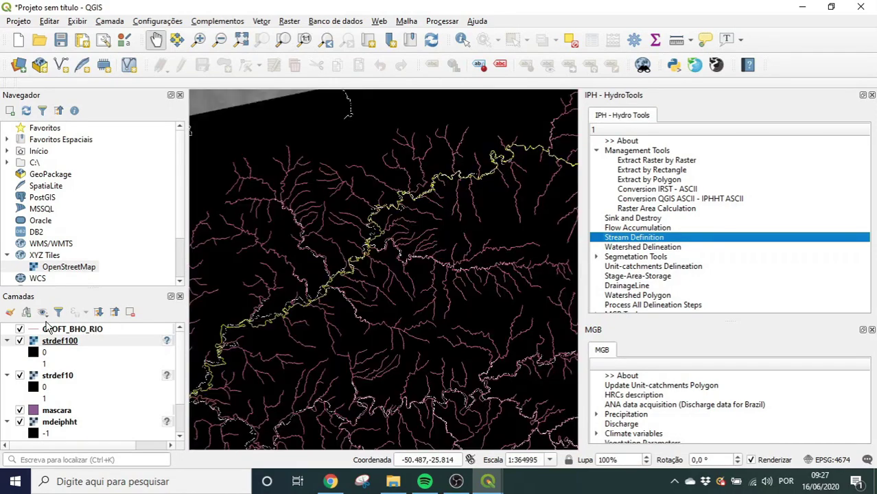
click(19, 329)
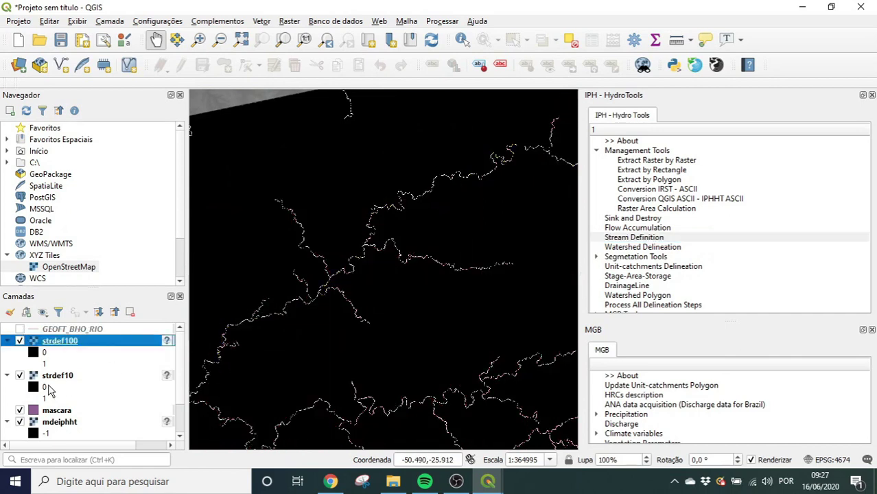
click(20, 341)
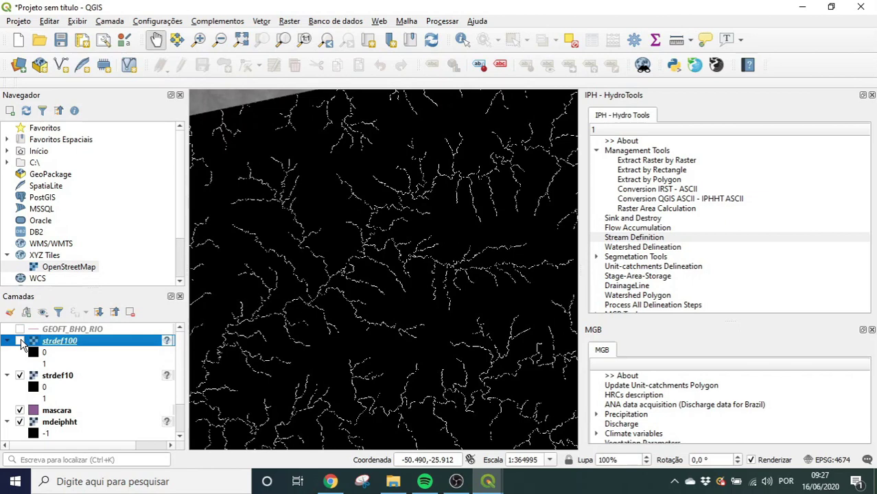
click(20, 341)
click(20, 341)
click(19, 329)
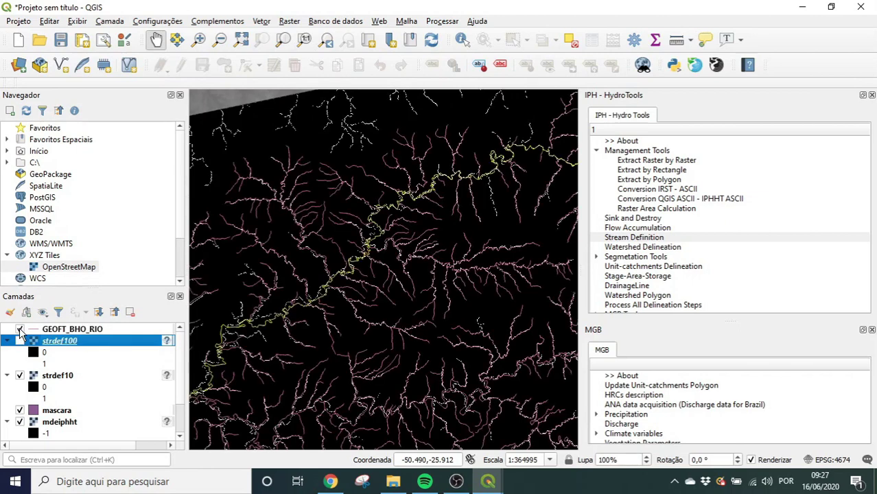
Start the Stream Definition tool with facc.asc as the flow accumulation input and strdef20.asc as the output file
click(620, 239)
double_click(620, 239)
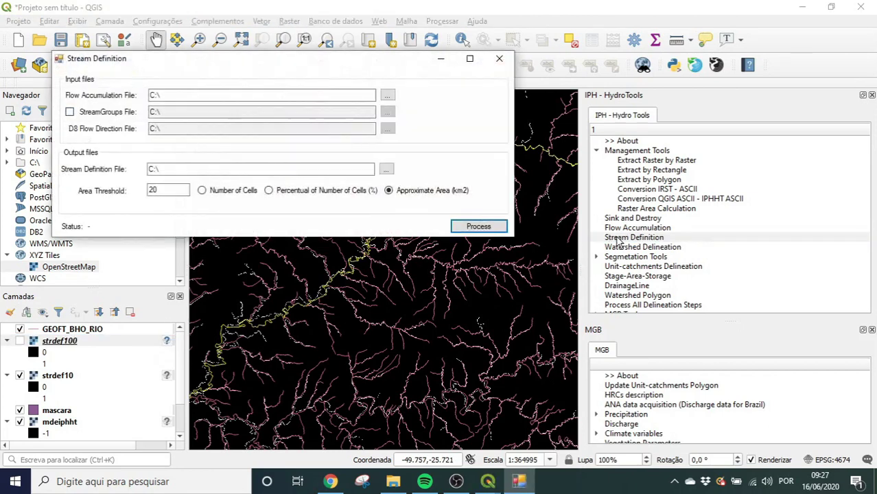
click(386, 97)
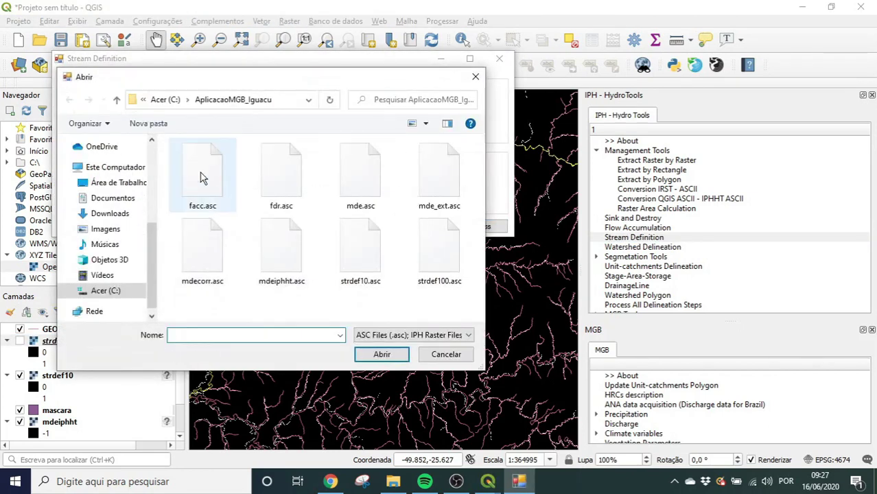
double_click(202, 176)
click(387, 170)
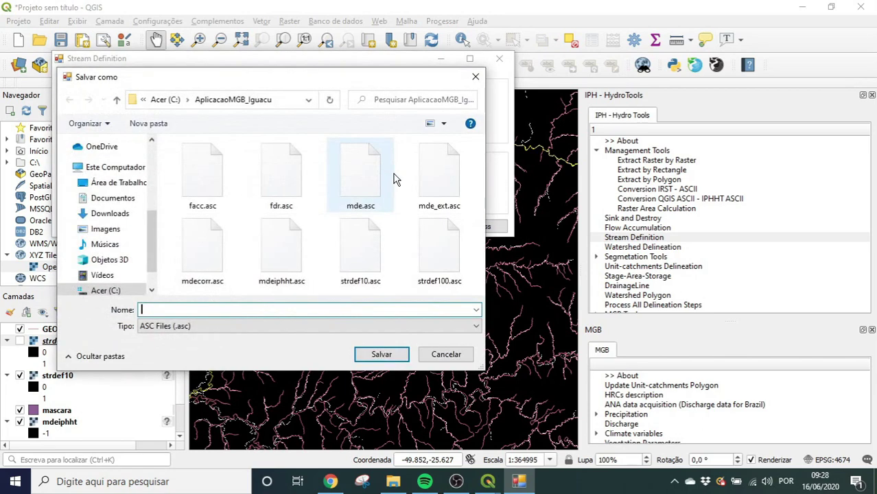
text(strdef)
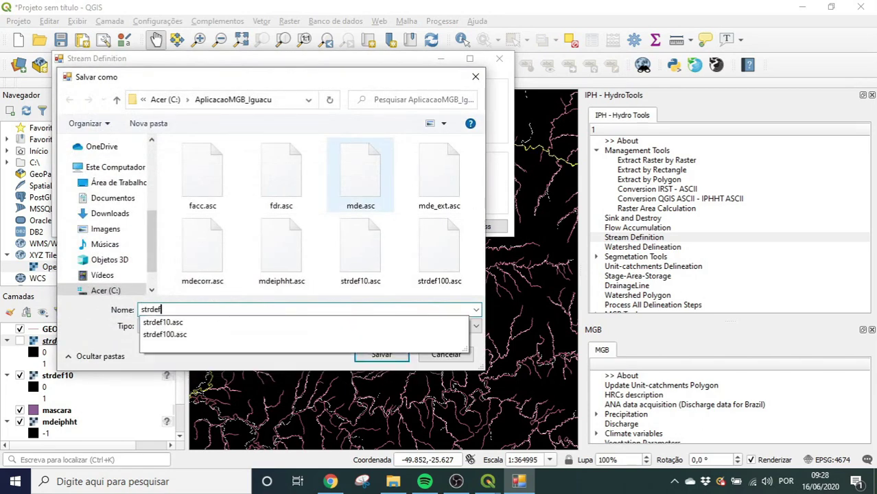
text(20)
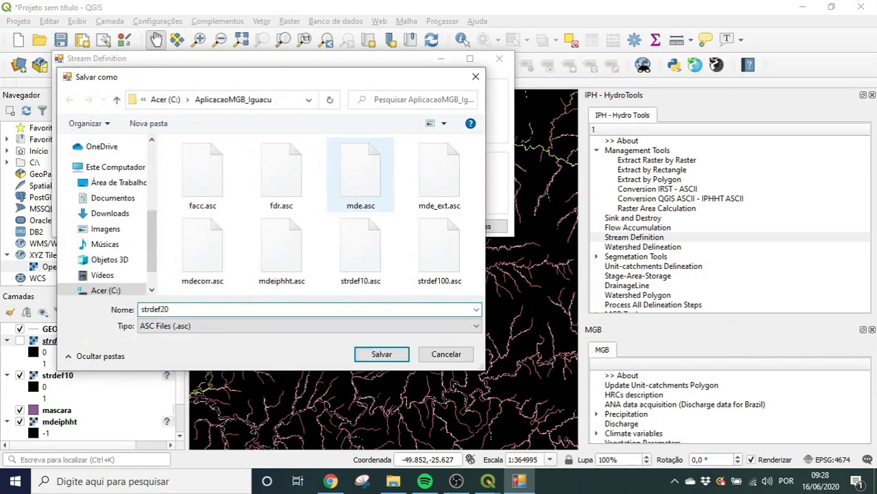
click(389, 353)
Process the stream definition with an area threshold of 20 km2, accept the threshold confirmation and close the tool
click(175, 190)
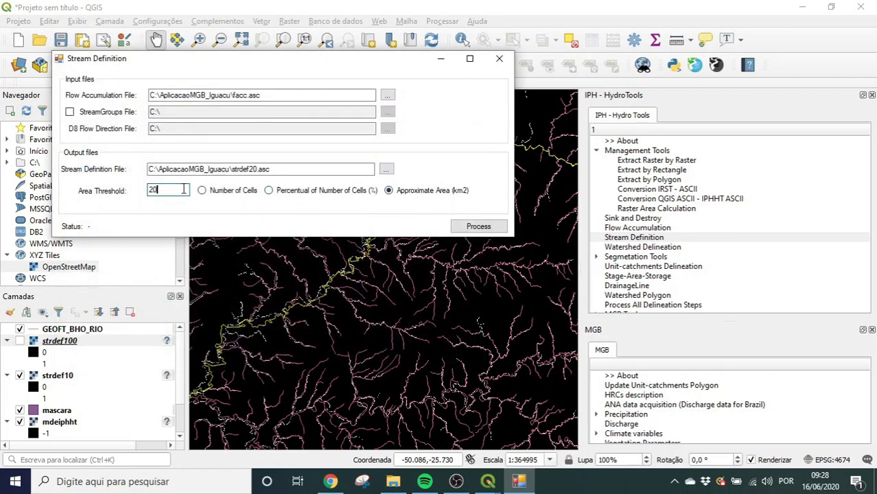
click(479, 228)
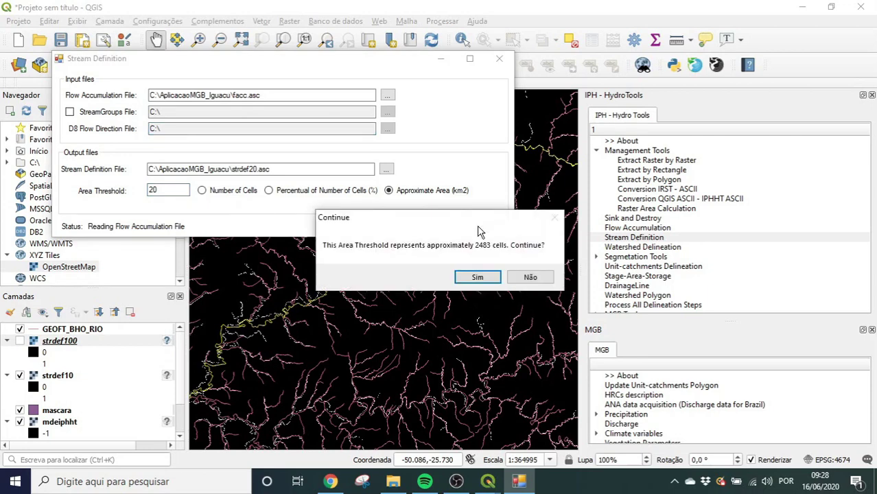
key(Return)
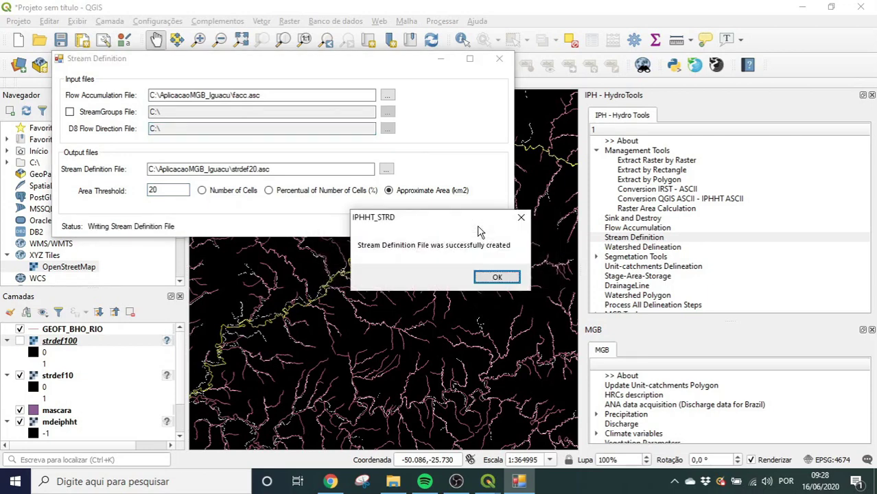
click(498, 277)
click(499, 58)
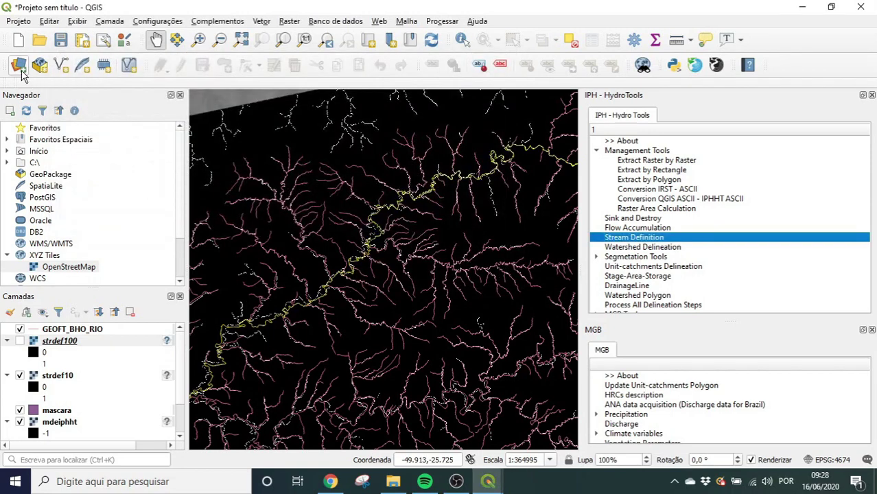
Add the strdef20.asc raster from the AplicacaoMGB_Iguacu folder as a layer
click(18, 65)
click(667, 159)
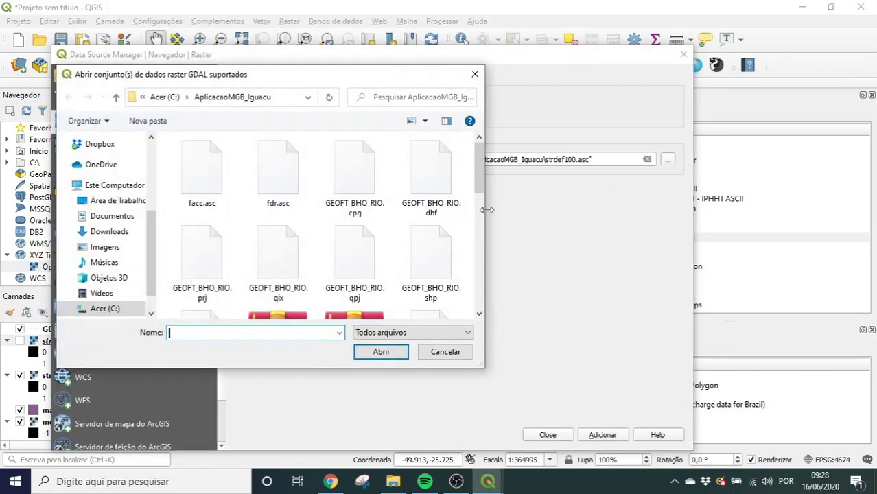
scroll(353, 250, down, 5)
double_click(277, 278)
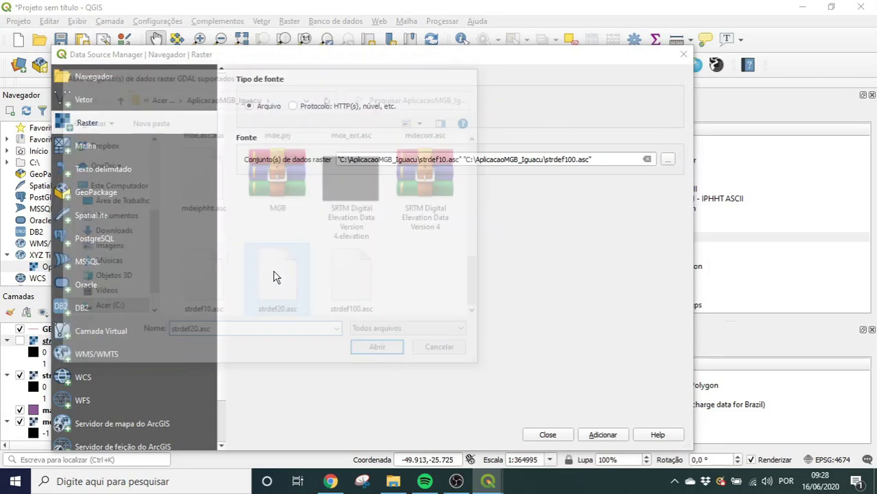
click(560, 438)
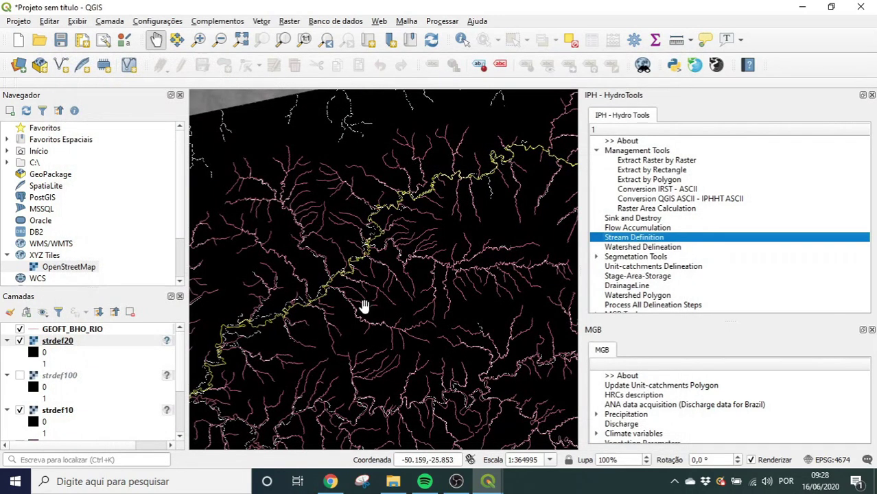
Remove the strdef100 and strdef10 layers from the project
scroll(336, 313, down, 3)
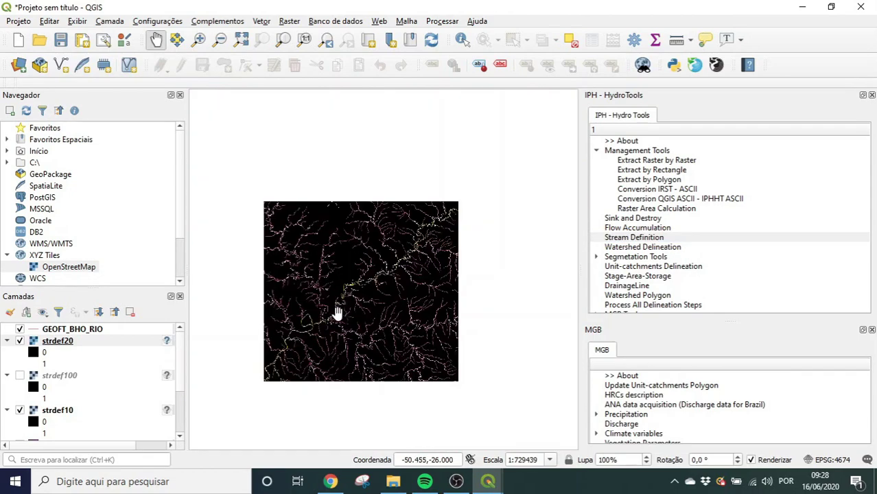
scroll(337, 313, down, 1)
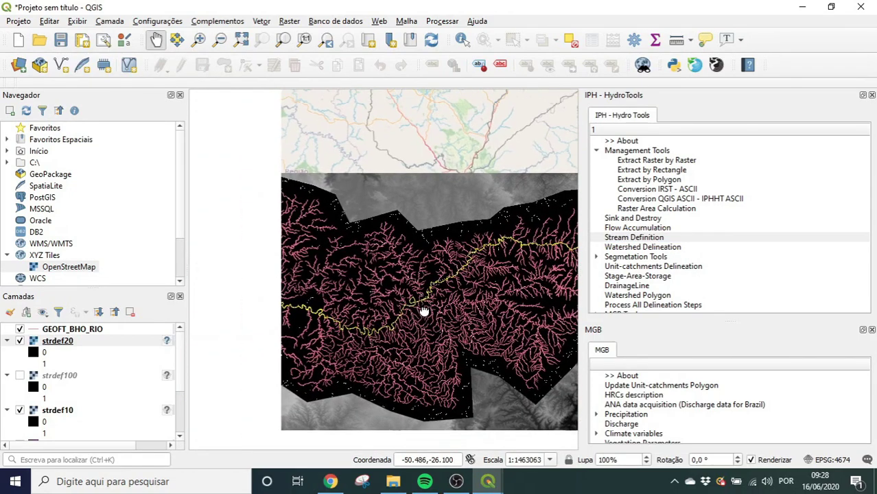
click(6, 376)
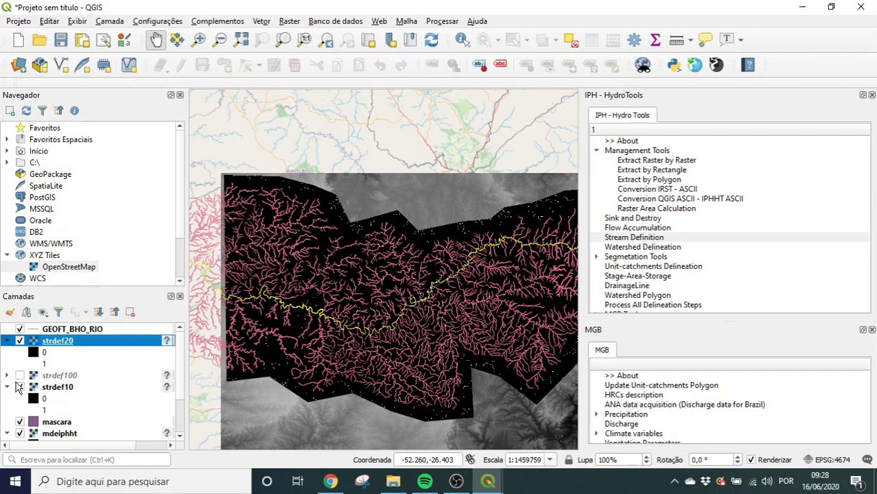
click(6, 387)
right_click(63, 379)
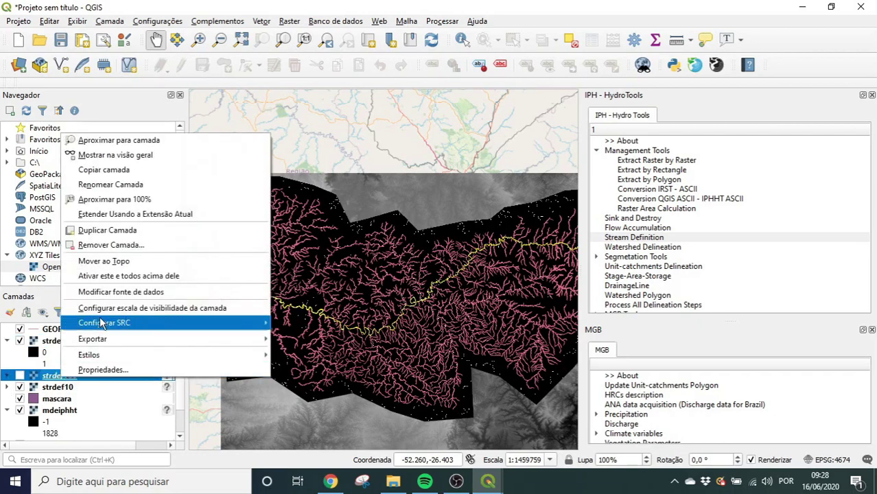
click(100, 246)
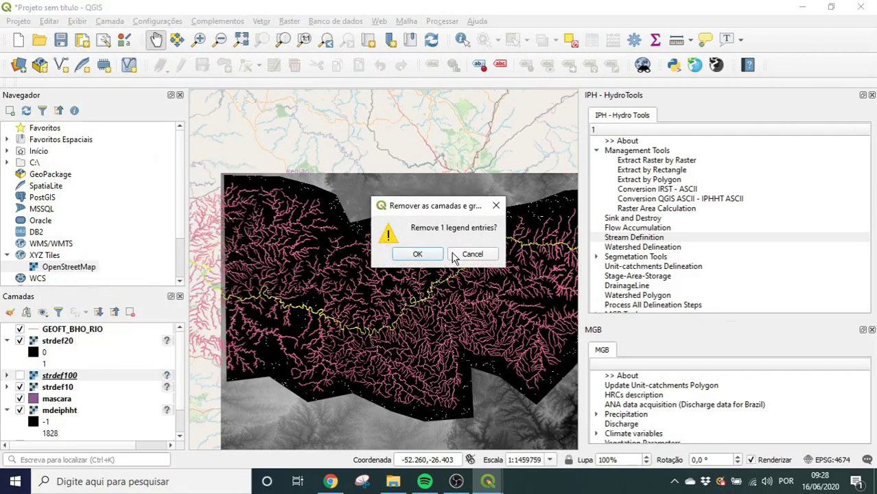
click(416, 256)
right_click(96, 375)
click(97, 255)
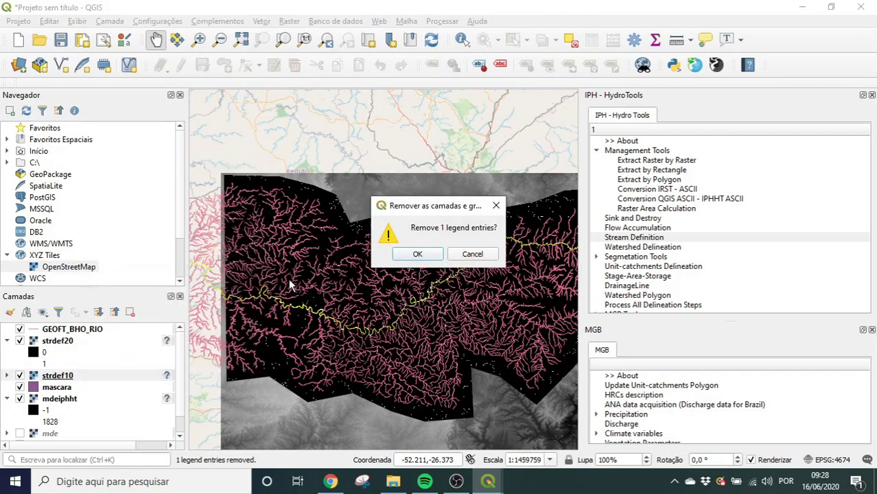
click(411, 255)
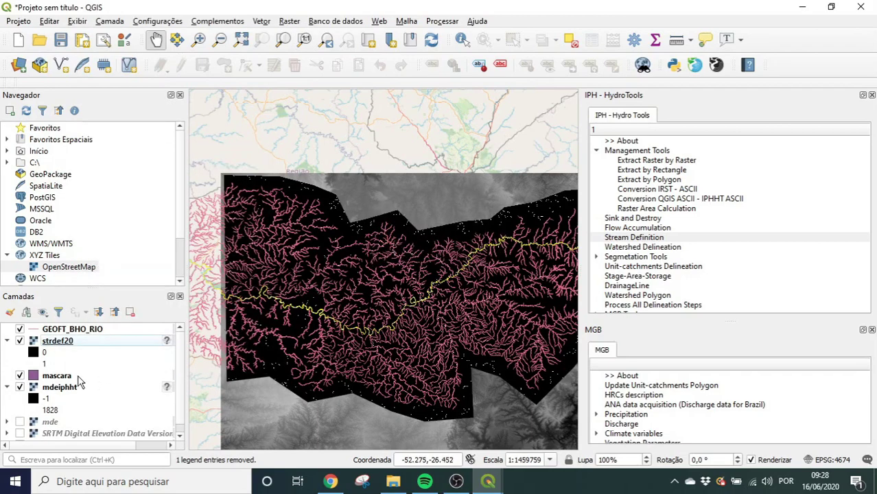
Collapse the mdeiphht legend and hide the mdeiphht, strdef20 and mascara layers, keeping the rivers over OpenStreetMap
click(7, 387)
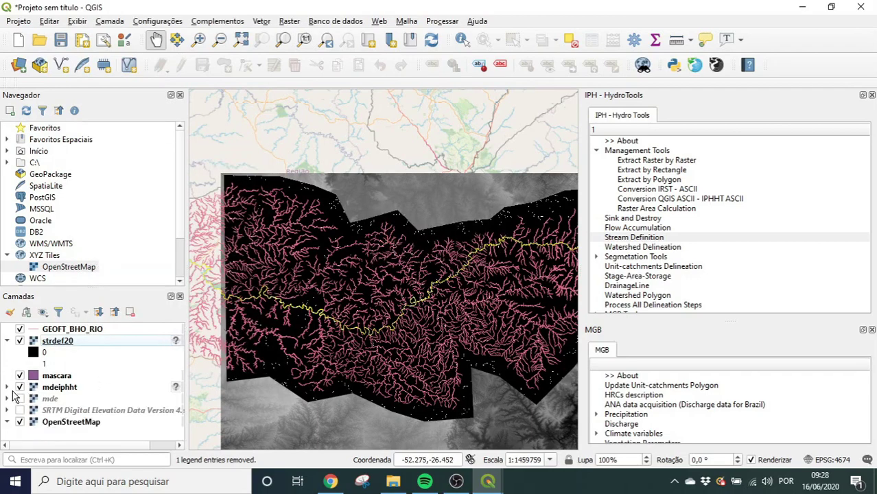
click(19, 387)
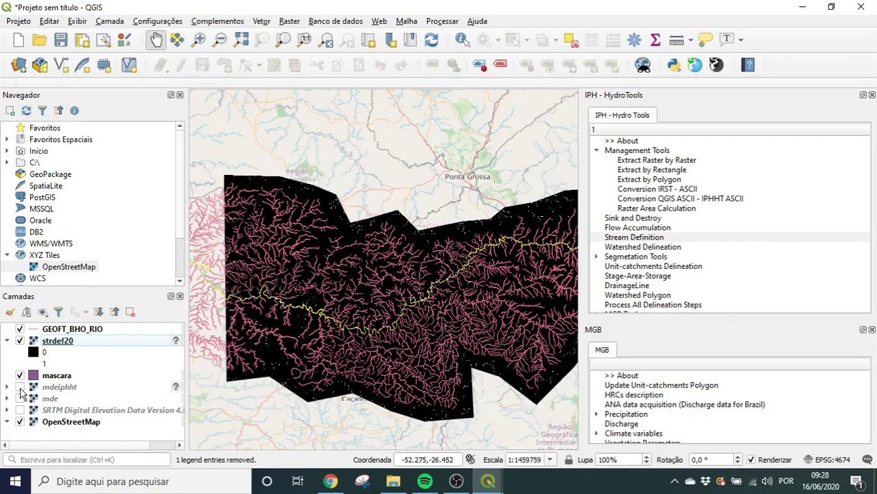
click(20, 341)
click(20, 376)
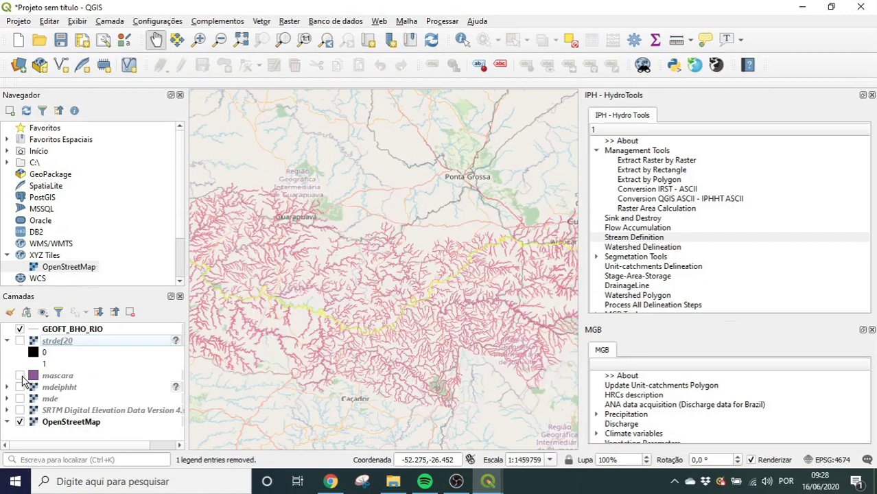
Start Watershed Delineation and load fdr.asc as the D8 flow direction file and strdef20.asc as the stream definition file
drag(343, 310, 373, 283)
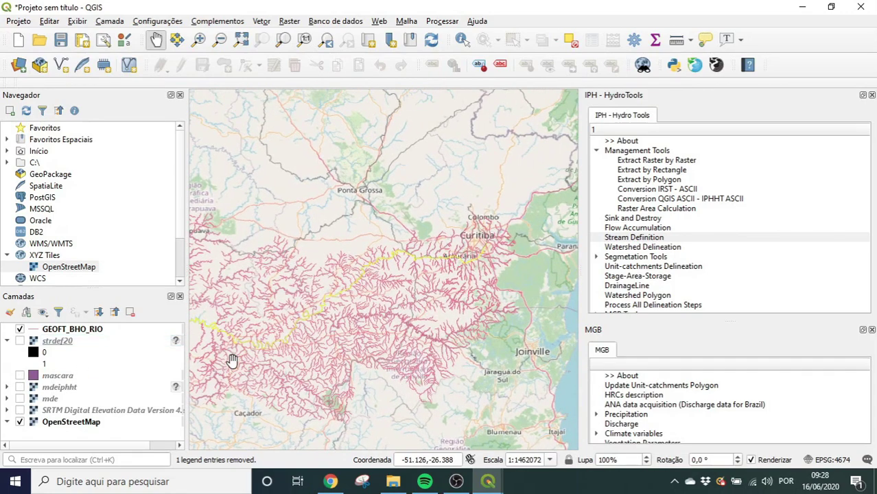
drag(317, 296, 376, 325)
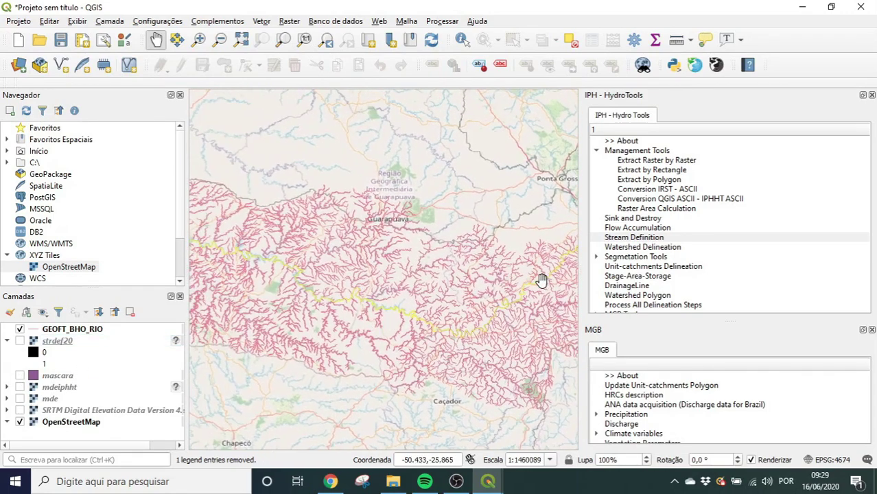
click(624, 248)
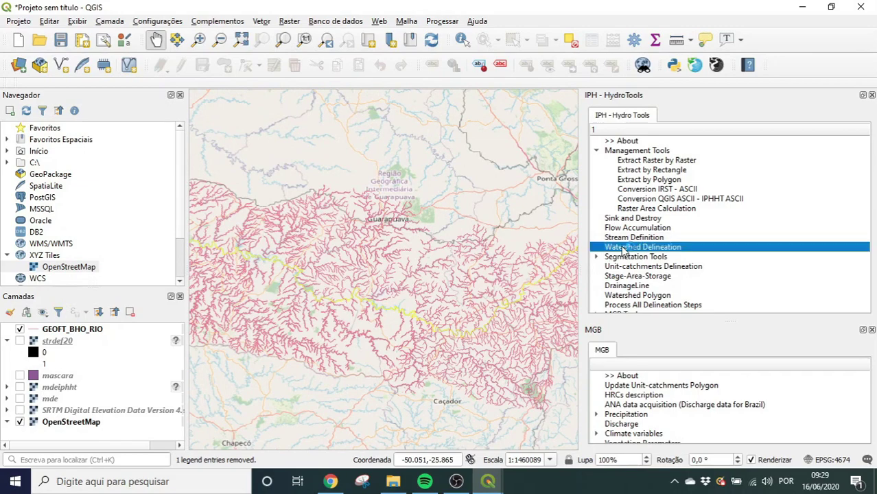
double_click(625, 249)
click(411, 110)
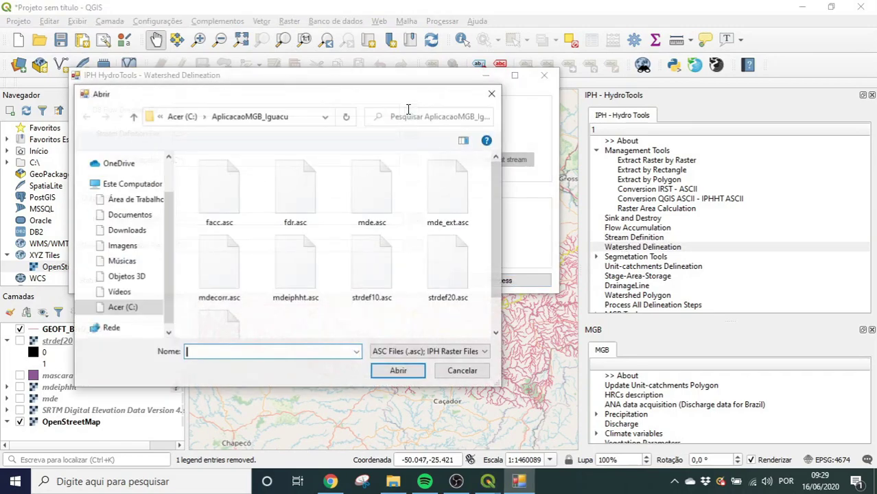
double_click(295, 193)
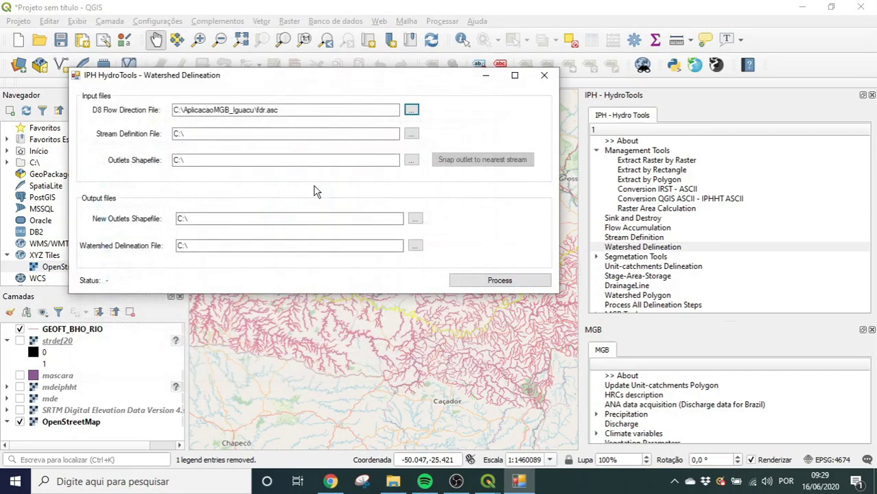
click(411, 135)
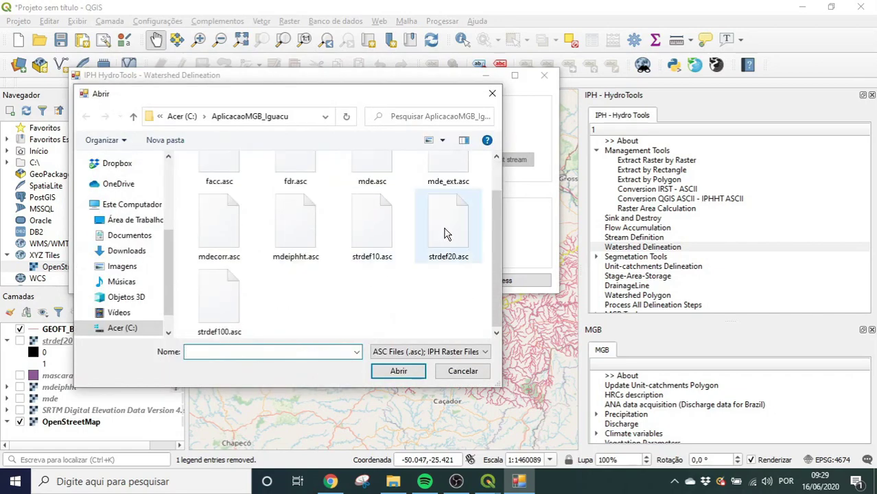
double_click(444, 234)
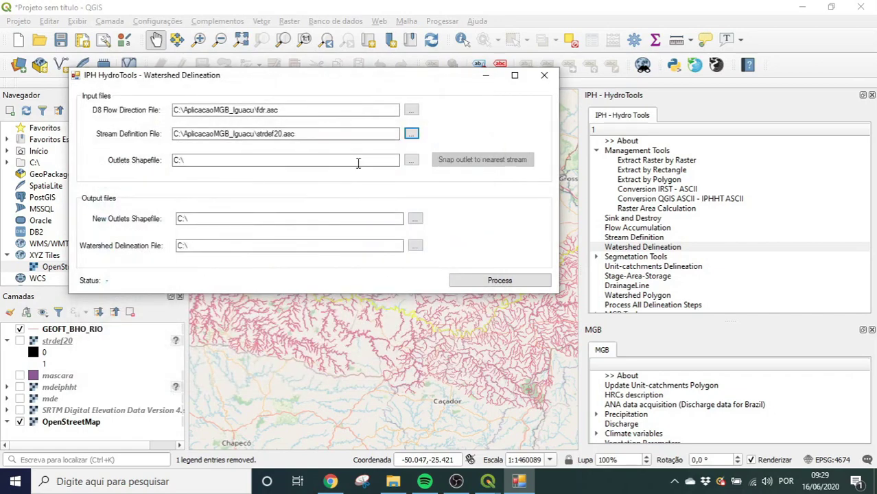
Examine the highlighted main river on the map around the reservoir near Bituruna and Cruz Machado
click(358, 11)
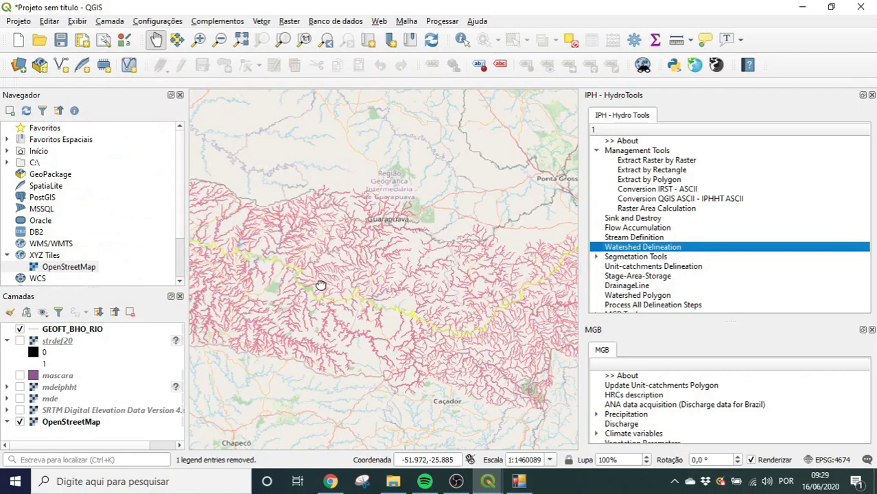
drag(321, 283, 381, 285)
drag(409, 326, 316, 305)
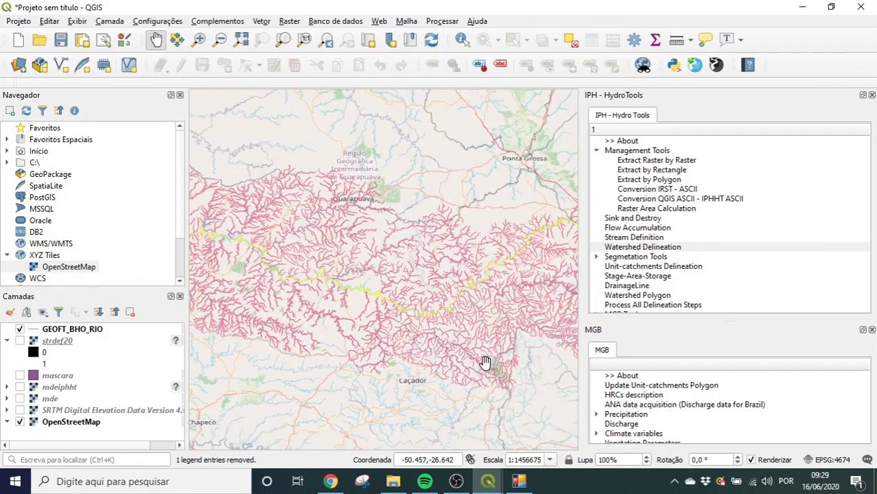
drag(465, 344, 419, 337)
drag(336, 341, 427, 337)
scroll(405, 302, up, 2)
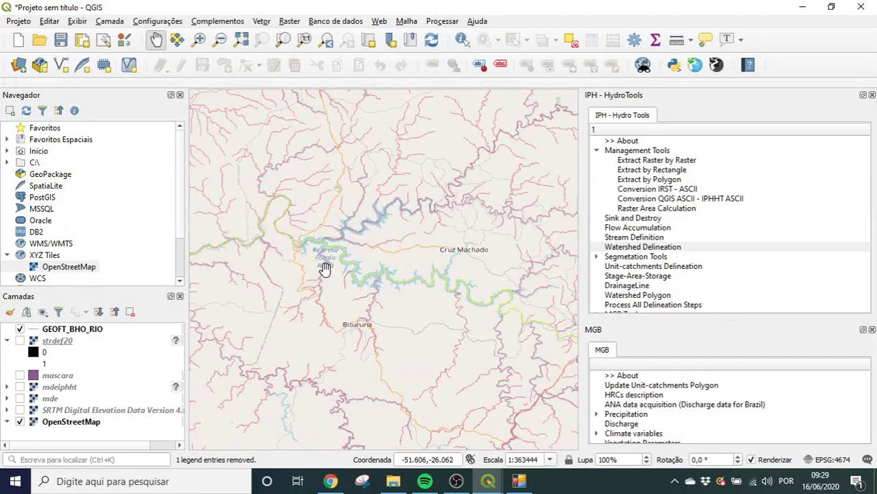
Create a new point shapefile layer named exut in the AplicacaoMGB_Iguacu folder, using EPSG:4326 - WGS 84
drag(315, 256, 358, 256)
scroll(333, 249, up, 1)
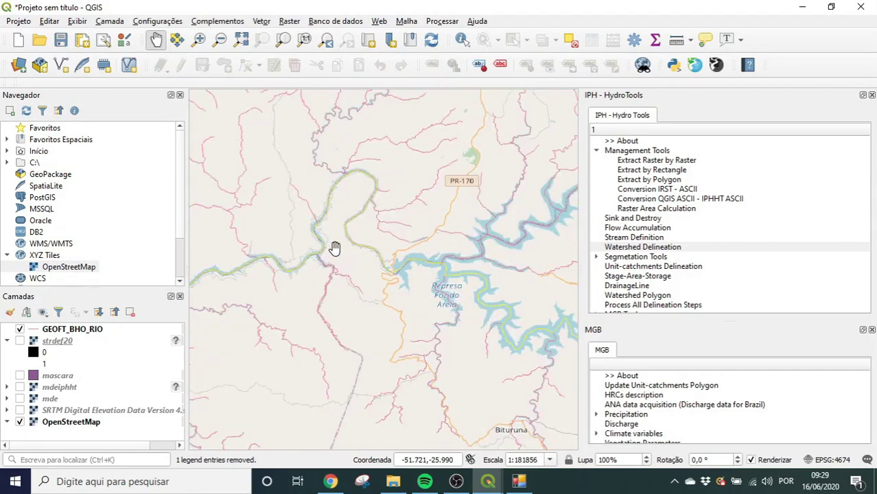
scroll(350, 231, up, 1)
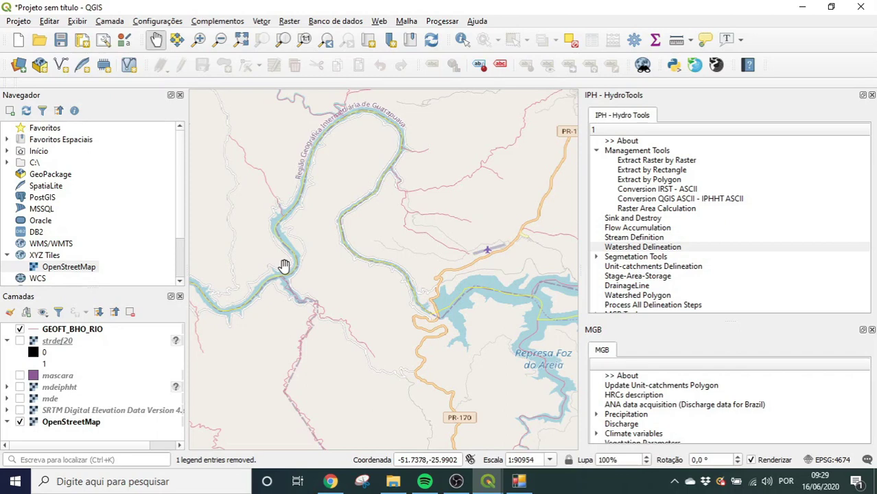
scroll(292, 270, up, 1)
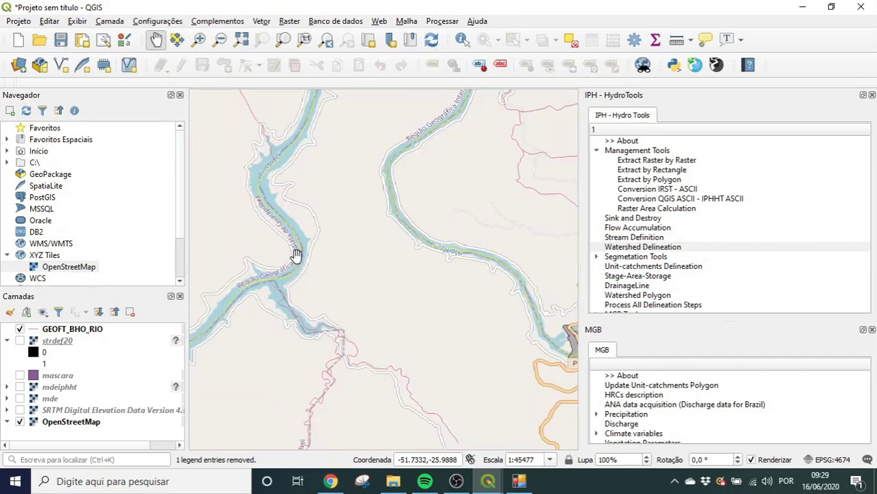
click(110, 21)
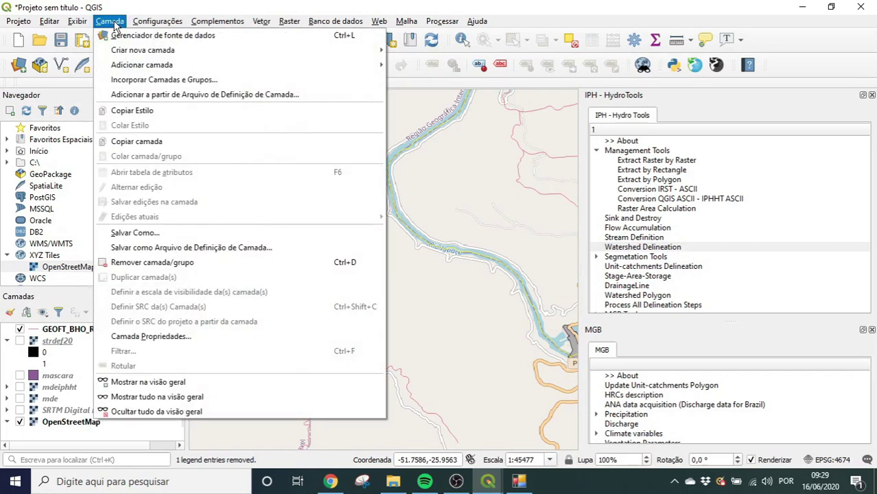
mouse_move(141, 52)
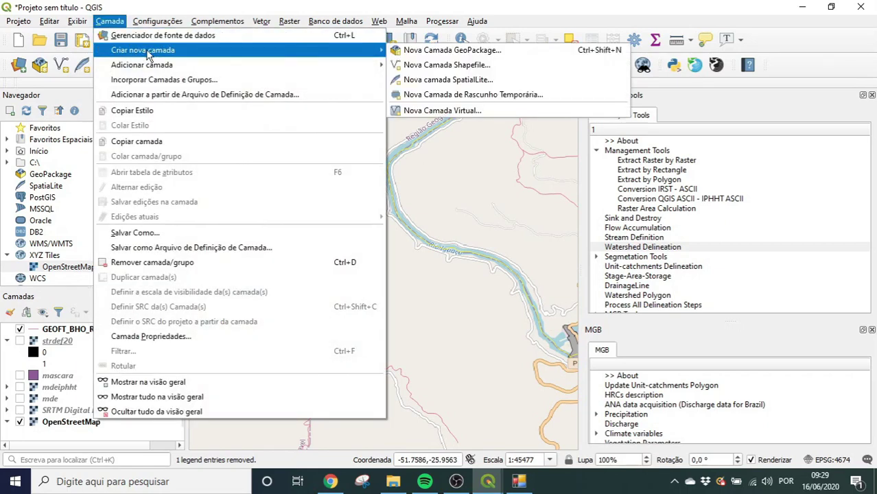
click(442, 66)
click(698, 42)
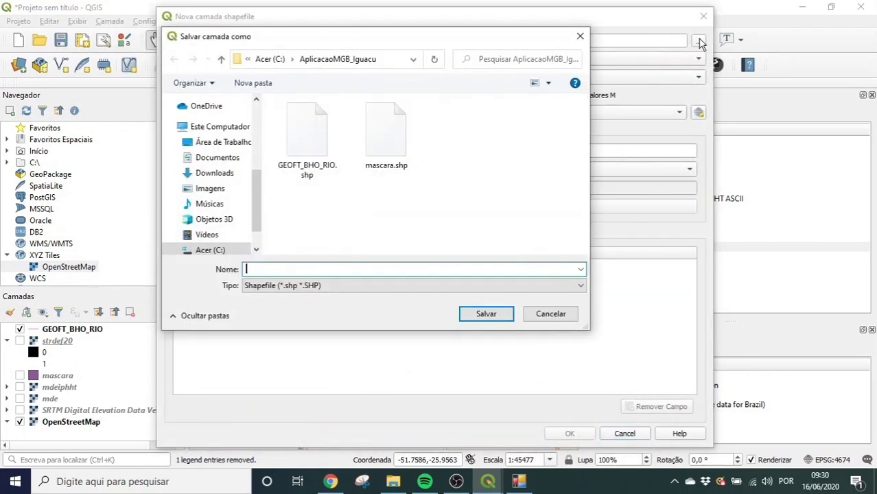
text(exut)
key(Return)
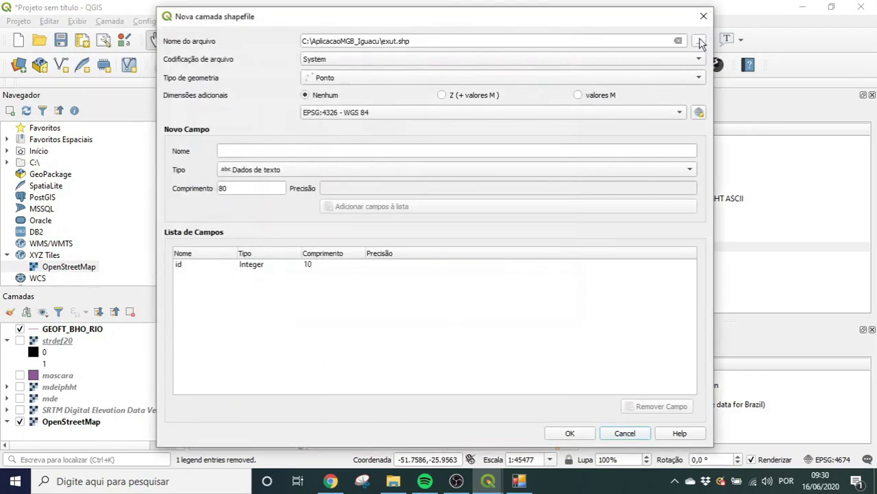
click(571, 433)
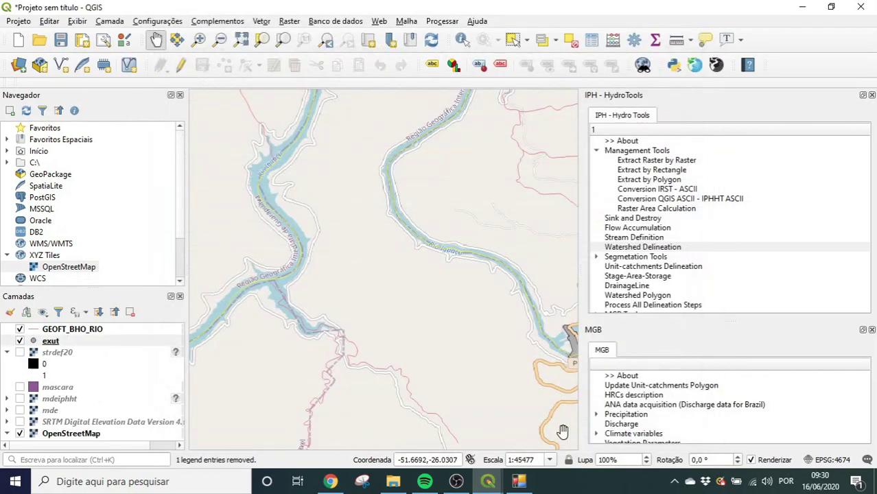
Show the strdef20 raster, add an outlet point with id 0 on the main river's stream cell in exut, and save the edits
click(179, 71)
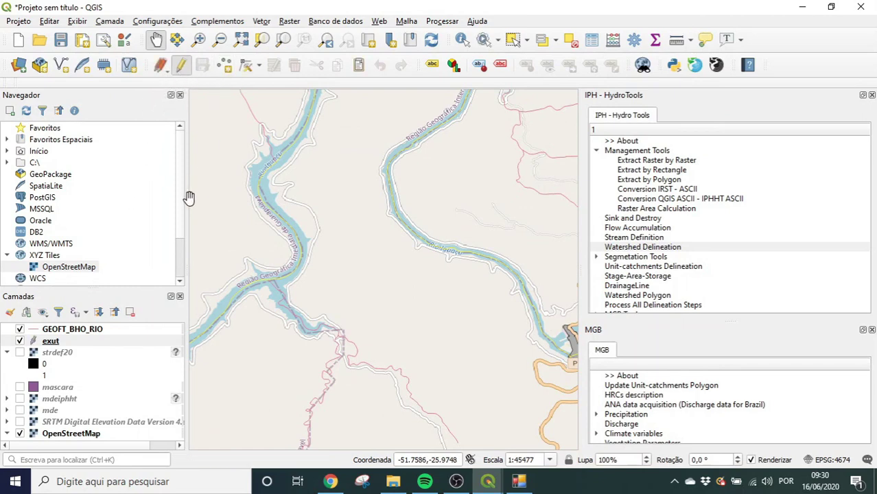
click(19, 353)
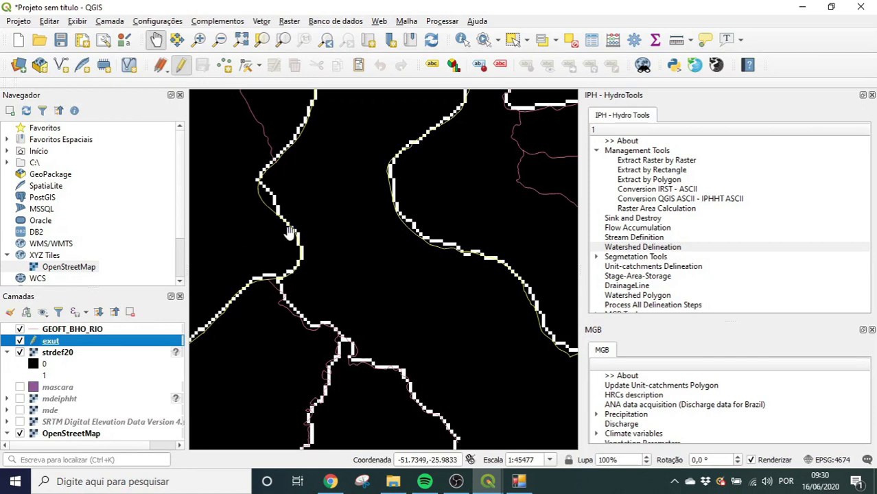
scroll(291, 241, up, 3)
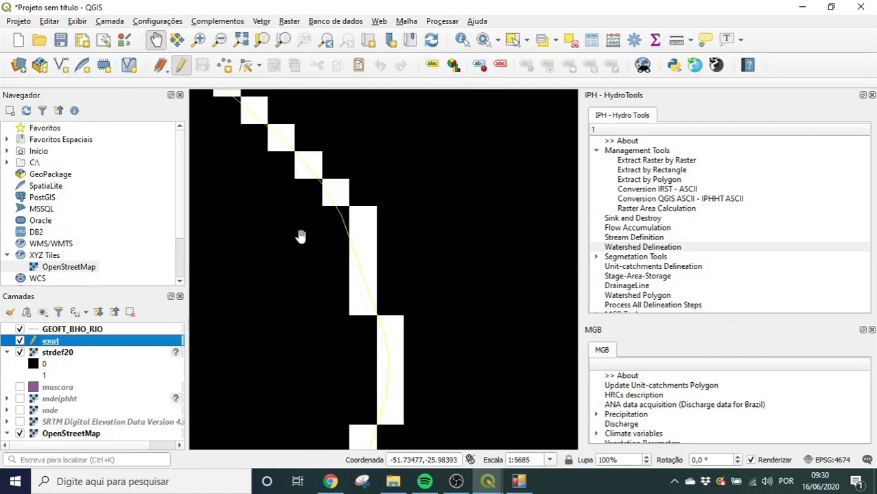
click(224, 64)
click(366, 226)
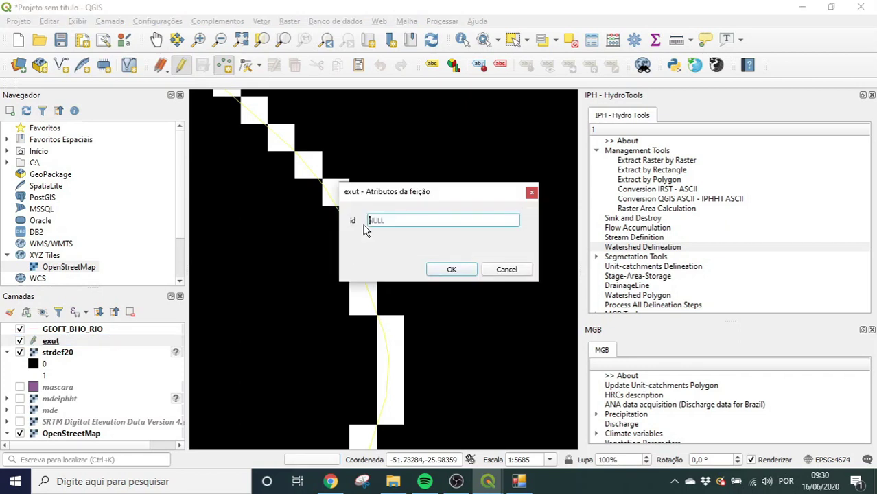
text(0)
key(Return)
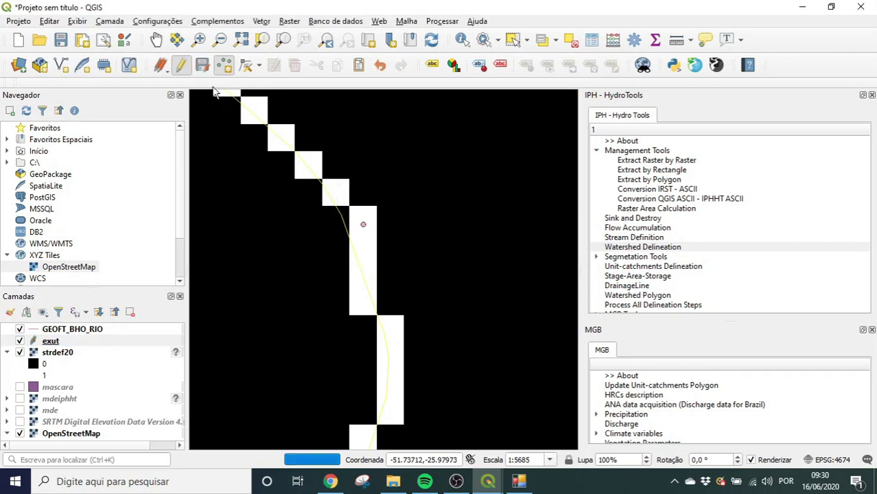
click(182, 64)
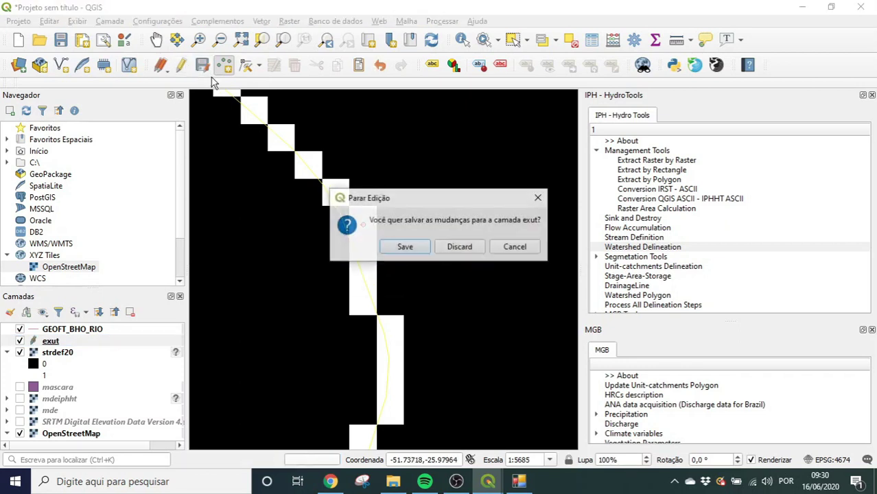
click(406, 249)
Load exut.shp as the outlets shapefile for Watershed Delineation and snap the outlet to the nearest stream, saving it as exutsnap
scroll(408, 243, down, 3)
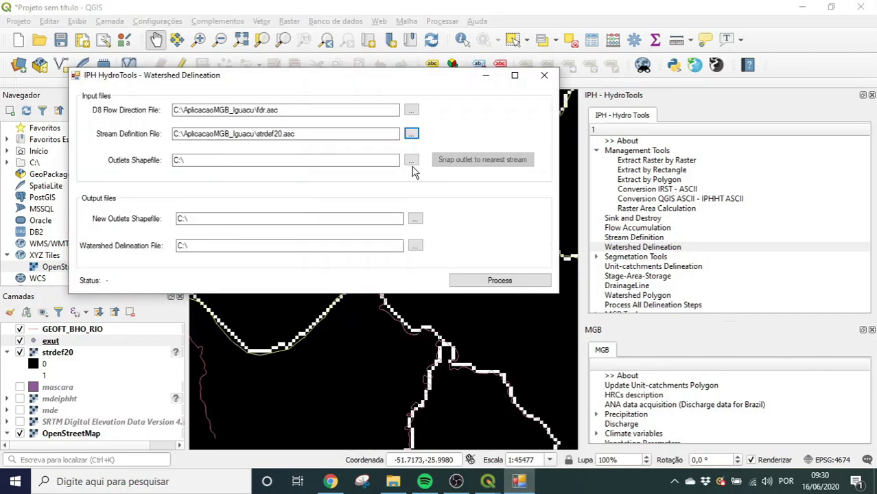
click(412, 160)
double_click(220, 207)
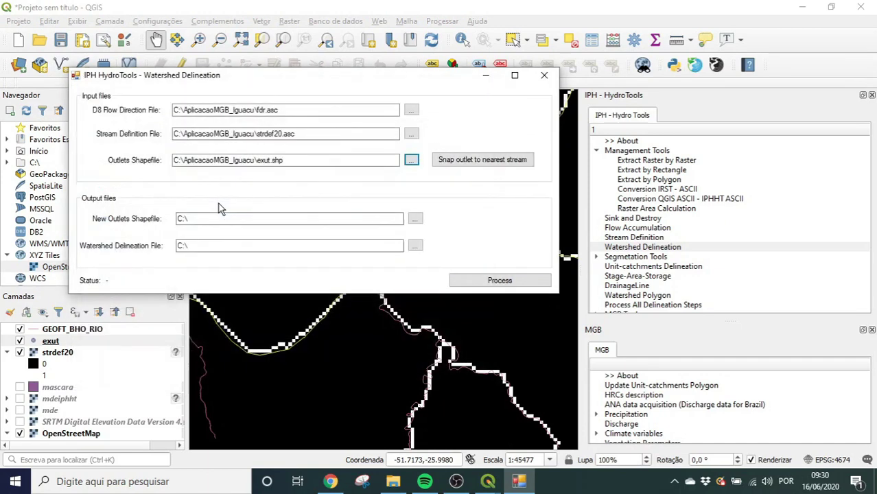
click(485, 159)
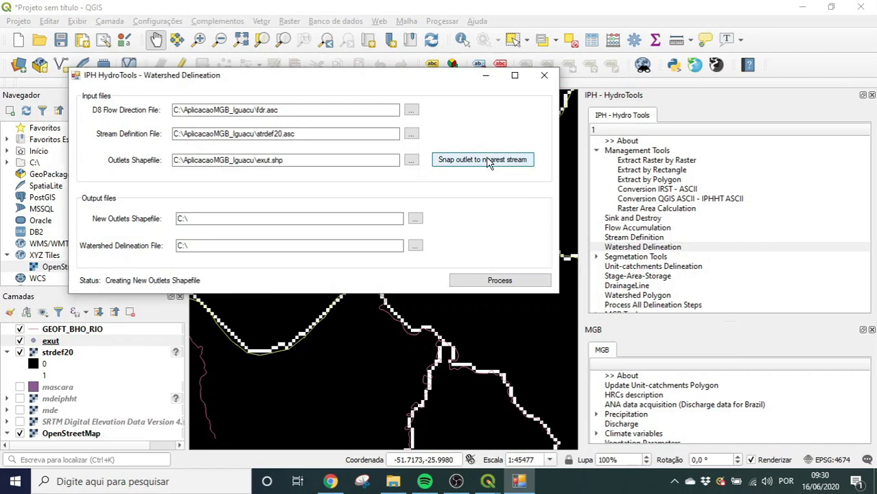
text(e)
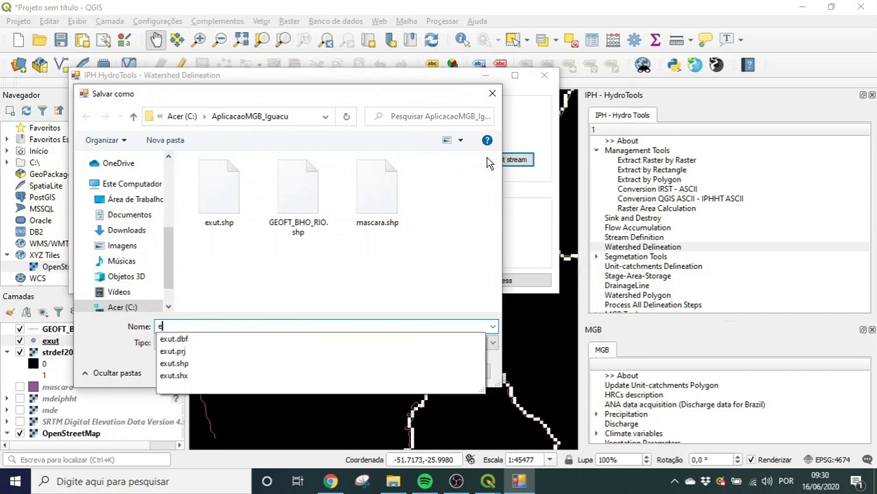
text(xutsnap)
key(Return)
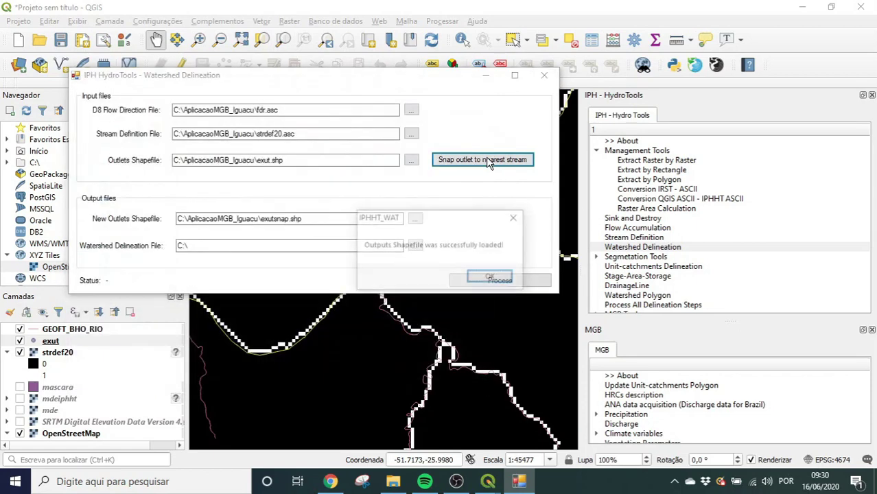
click(490, 280)
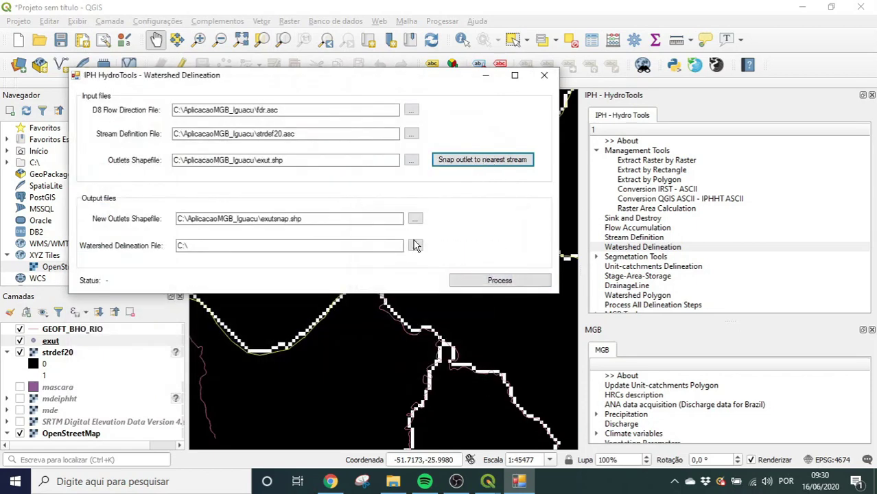
Set the watershed delineation output file to watershed and process the delineation, closing the tool when done
click(414, 245)
text(watershed)
key(Return)
click(469, 282)
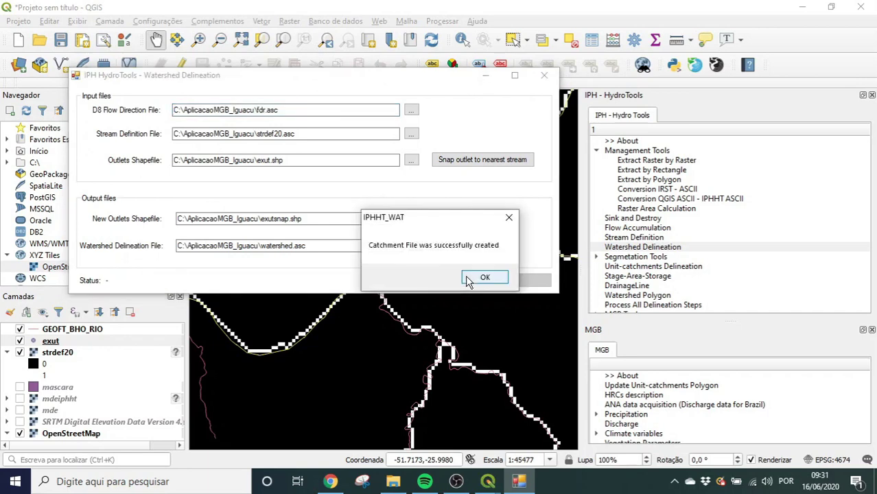
click(467, 279)
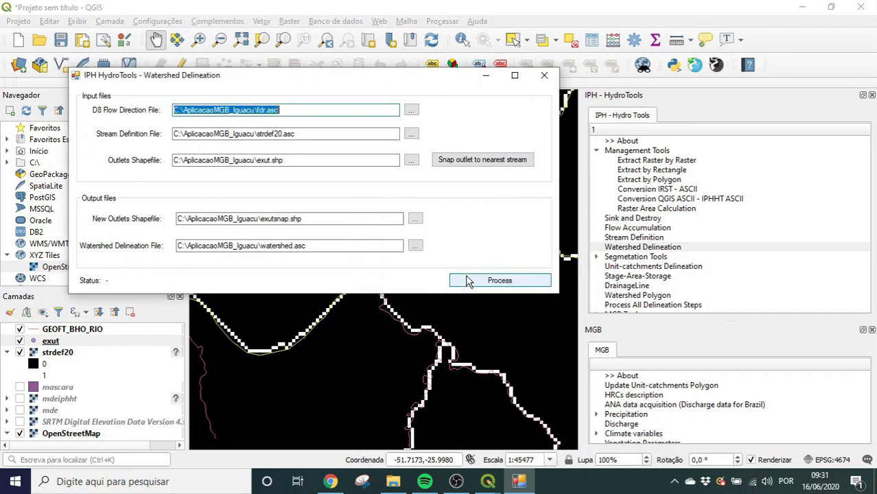
click(545, 75)
Add the watershed.asc raster from the AplicacaoMGB_Iguacu folder to the project as a layer
click(20, 66)
click(669, 162)
scroll(302, 227, down, 5)
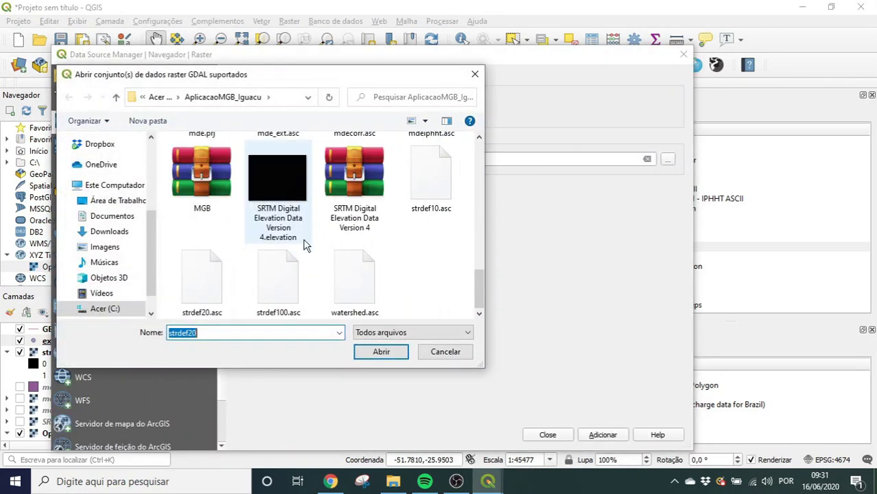
double_click(350, 285)
click(603, 435)
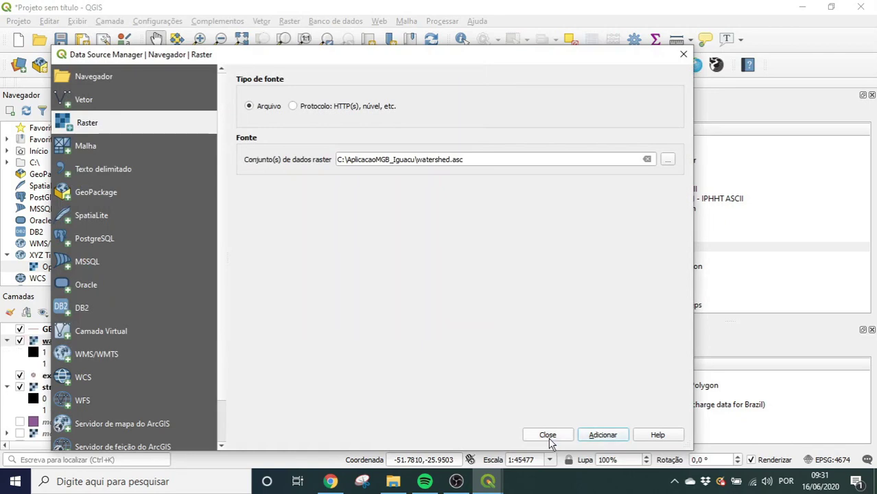
click(549, 437)
Hide the strdef20 layer and inspect the full extent of the delineated watershed upstream of the outlet
scroll(421, 307, down, 3)
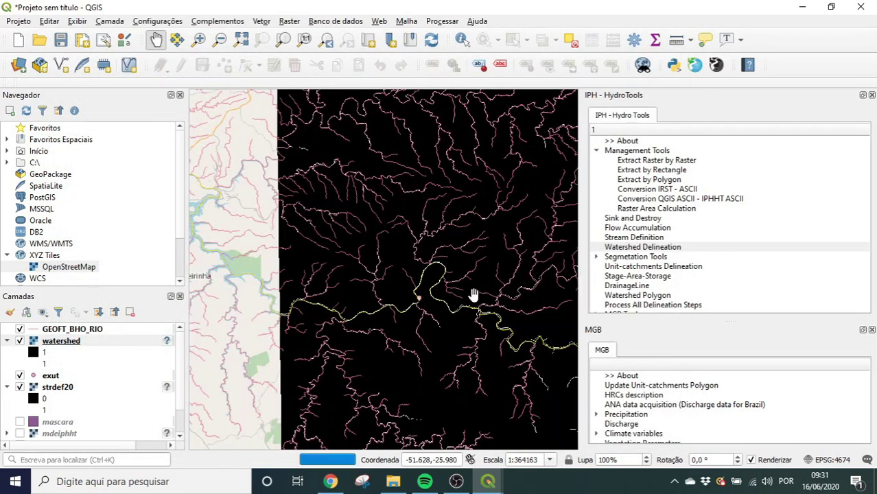
drag(468, 297, 363, 305)
click(61, 342)
click(19, 387)
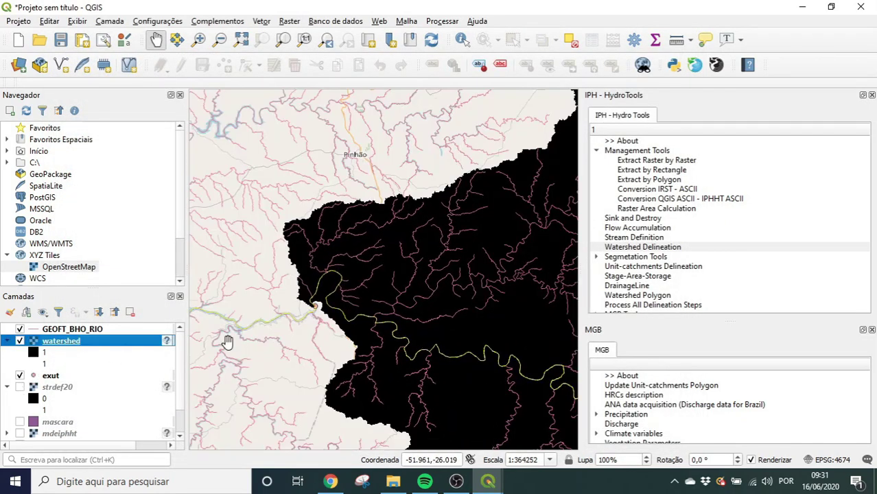
scroll(512, 310, down, 1)
drag(529, 308, 339, 280)
drag(445, 310, 430, 289)
scroll(430, 289, down, 2)
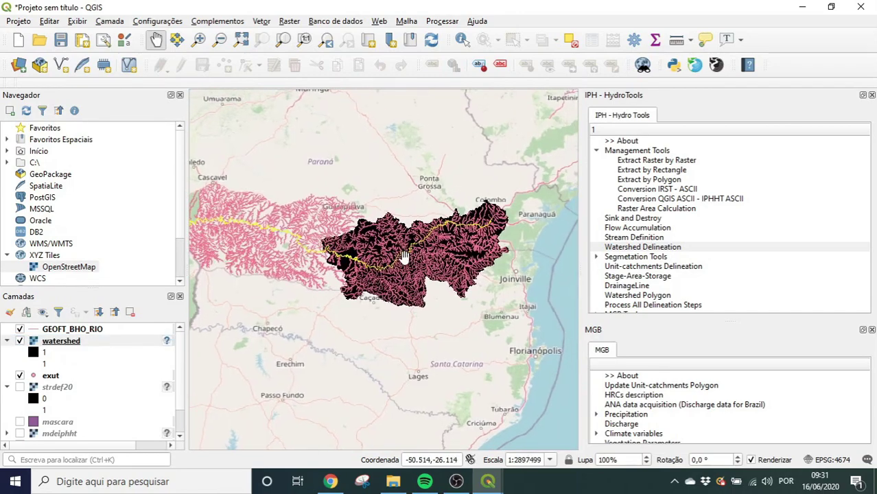
scroll(404, 257, up, 1)
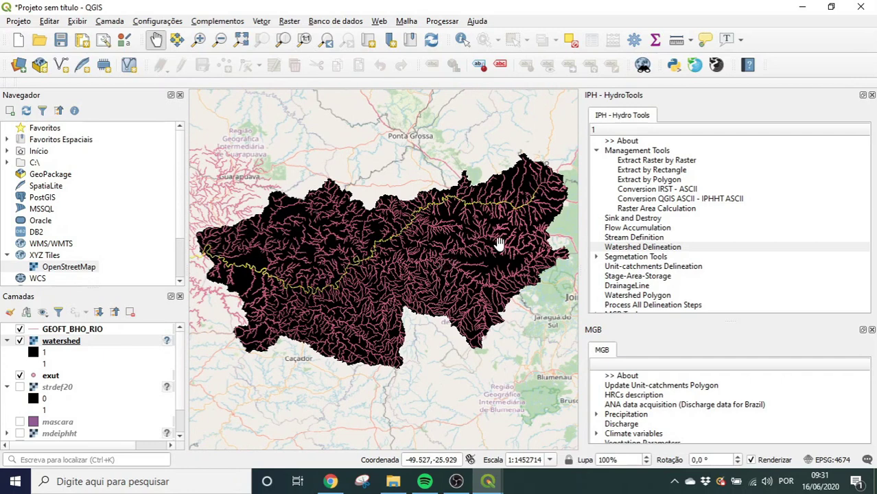
Set up Extract Raster by Raster with strdef20.asc as the input raster and watershed.asc as the mask raster
click(689, 162)
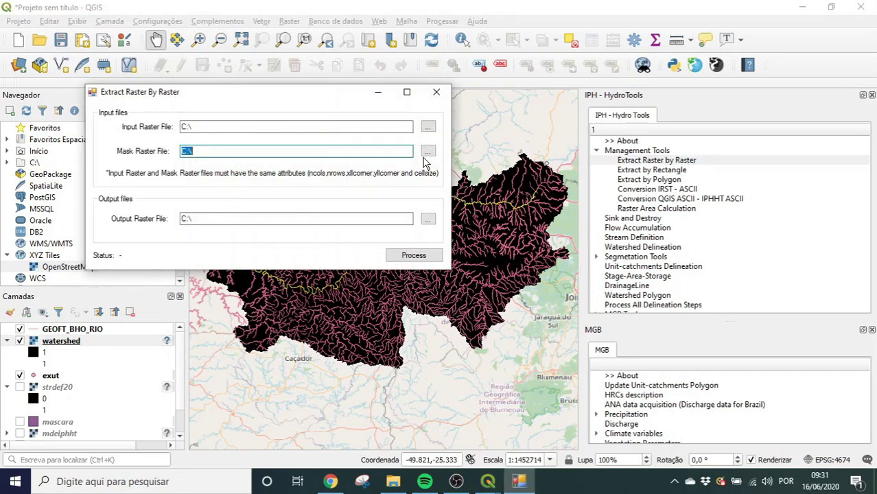
click(427, 128)
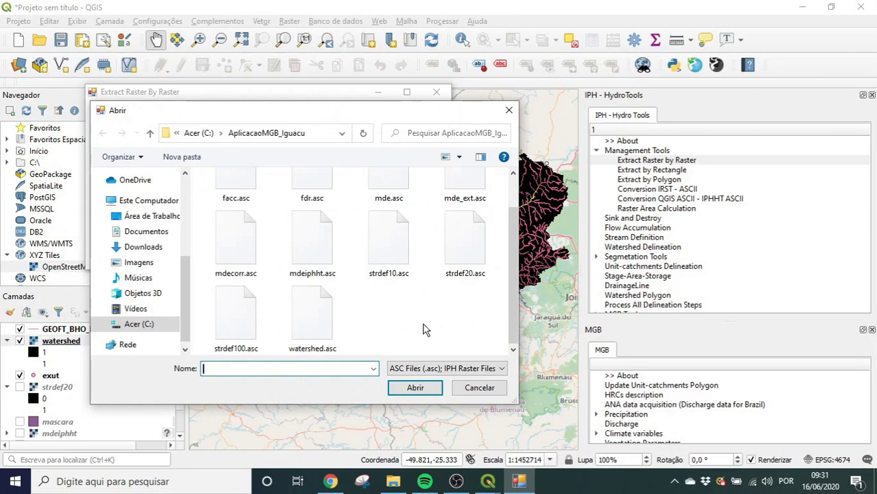
double_click(472, 257)
click(427, 153)
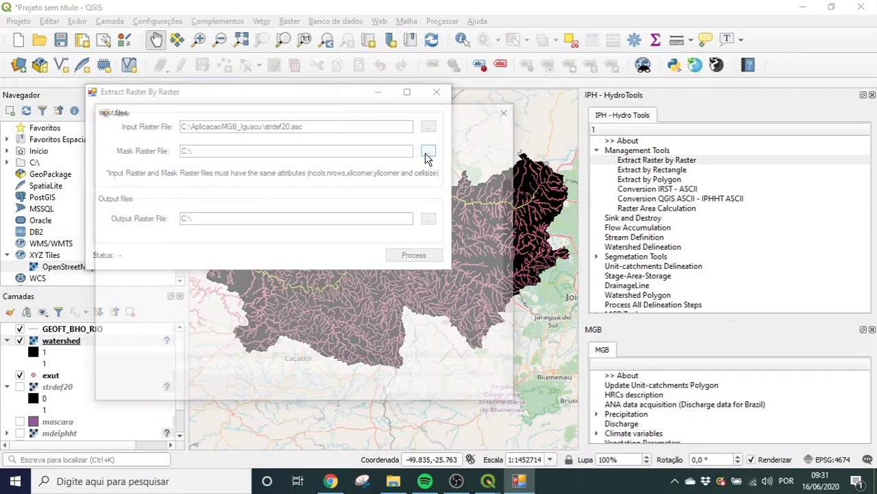
double_click(323, 320)
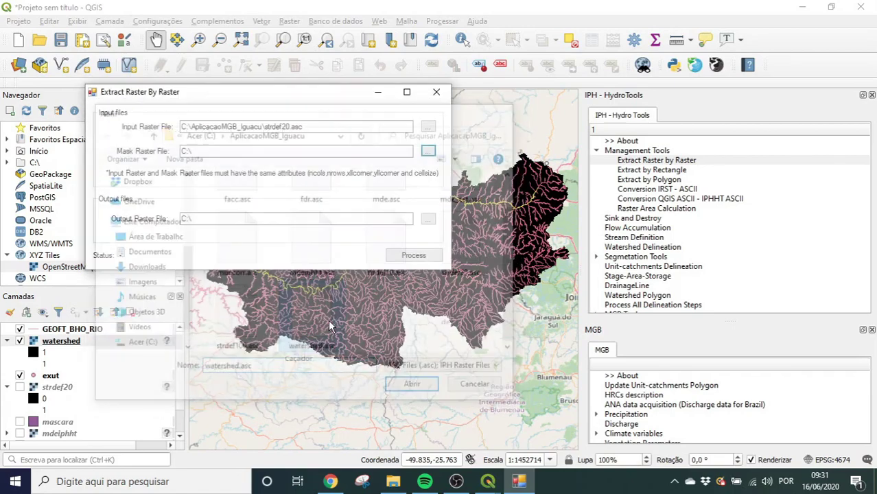
Name the output raster strextr in the AplicacaoMGB_Iguacu folder and process the extraction
click(427, 218)
text(s)
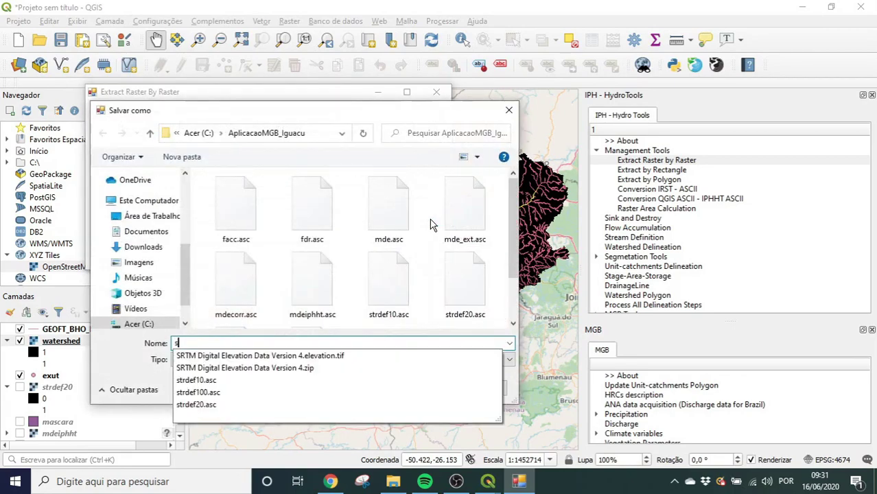
text(trextr)
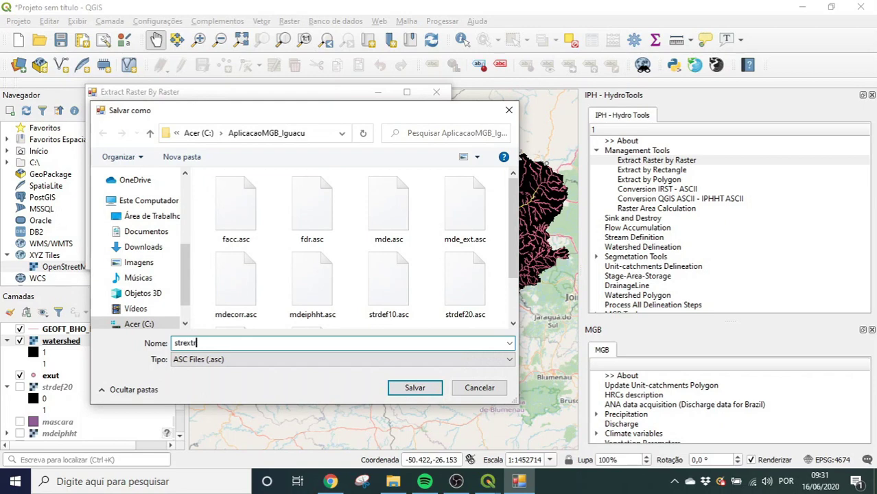
key(Return)
click(416, 258)
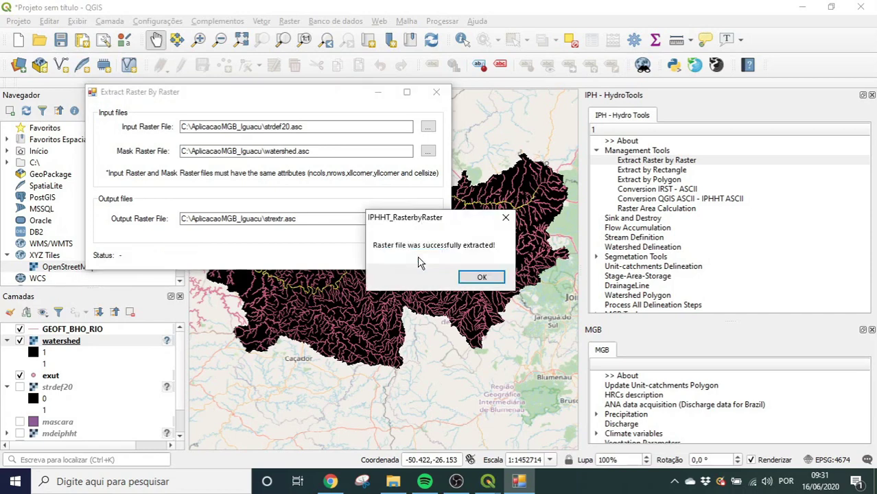
Add the strextr.asc raster from the AplicacaoMGB_Iguacu folder to the project as a layer
click(484, 277)
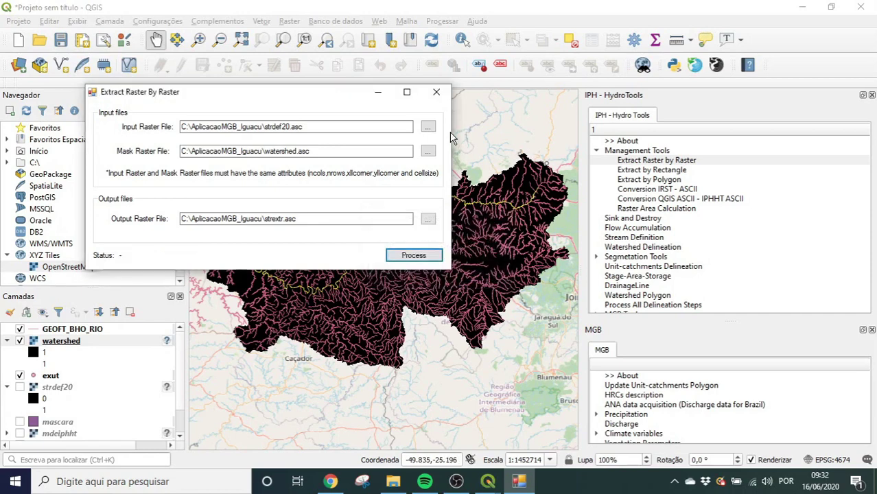
click(441, 97)
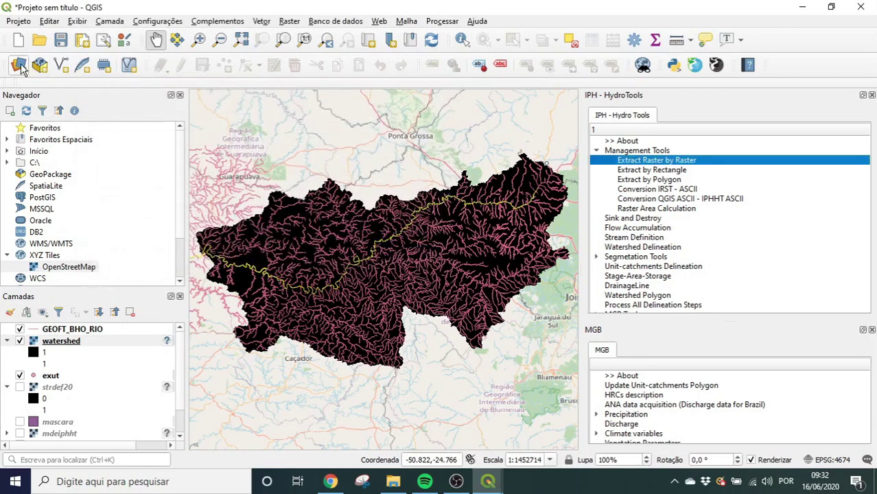
click(19, 64)
click(668, 159)
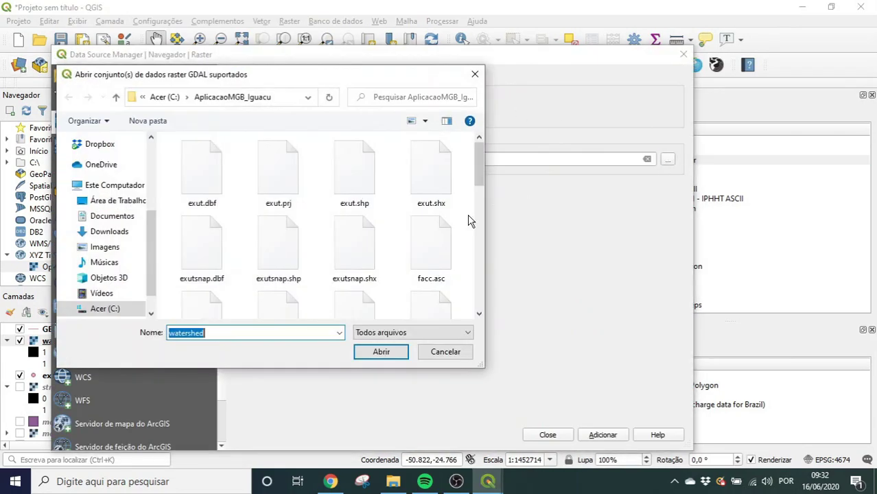
scroll(461, 227, down, 5)
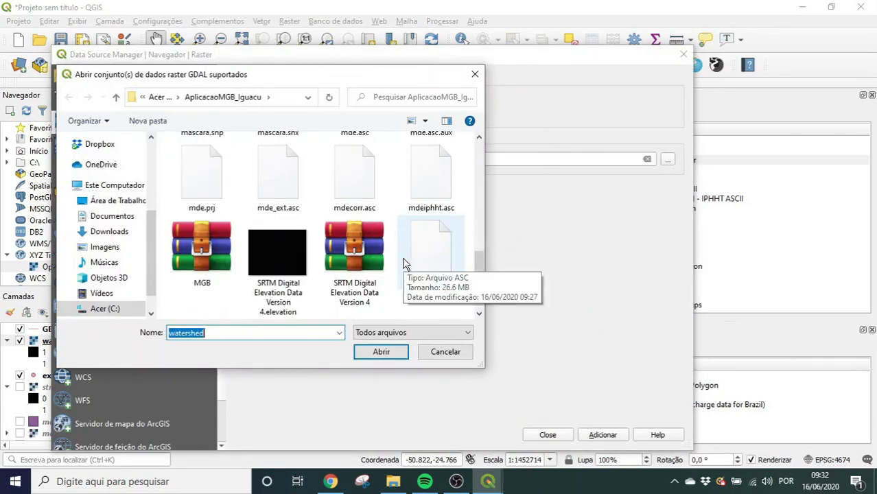
scroll(404, 267, down, 1)
double_click(371, 288)
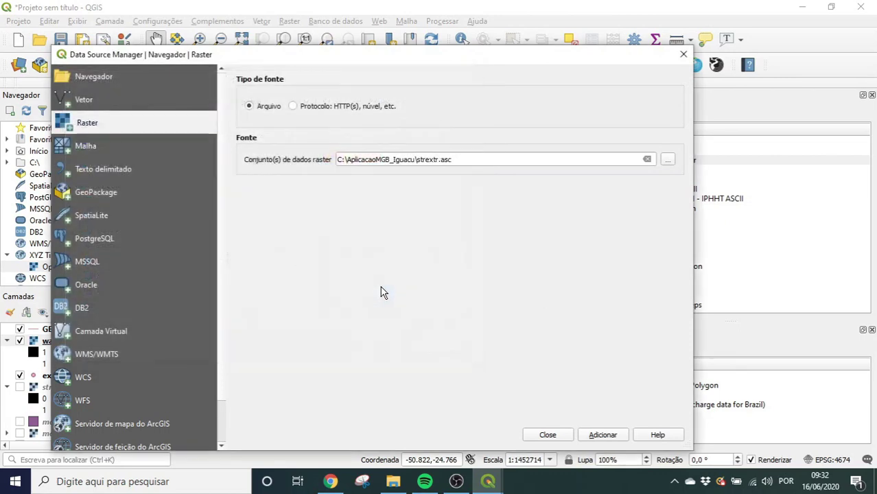
click(603, 437)
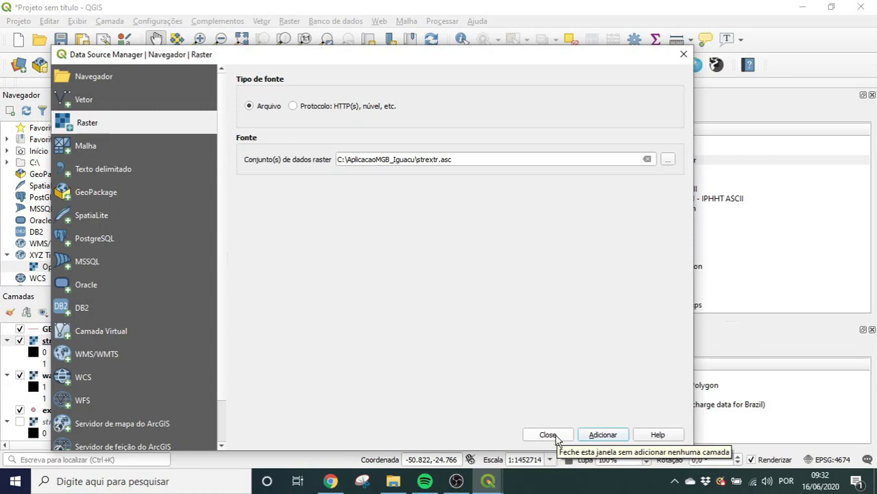
click(553, 436)
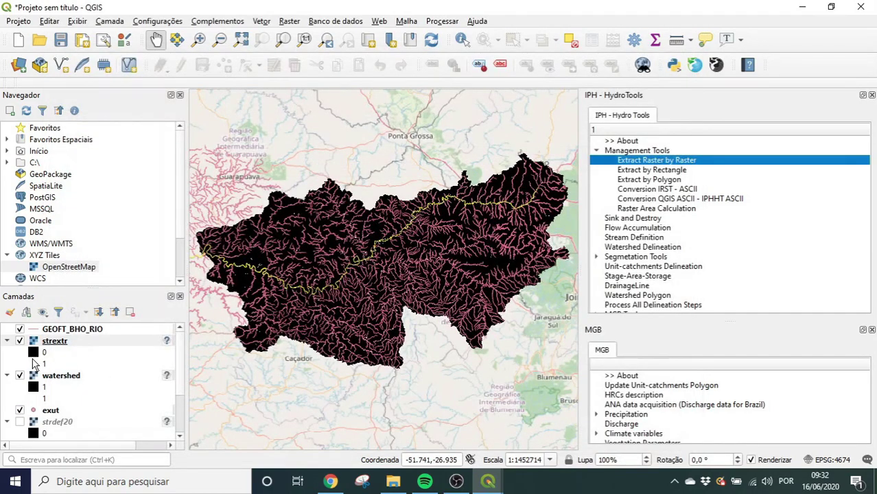
Hide the watershed and GEOFT_BHO_RIO layers and inspect the clipped stream network in strextr
click(19, 375)
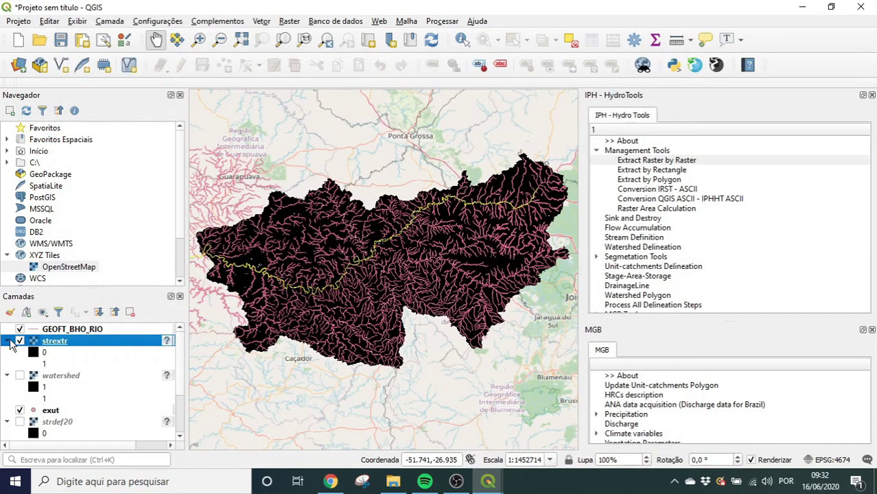
scroll(30, 384, down, 2)
scroll(34, 381, up, 2)
click(20, 329)
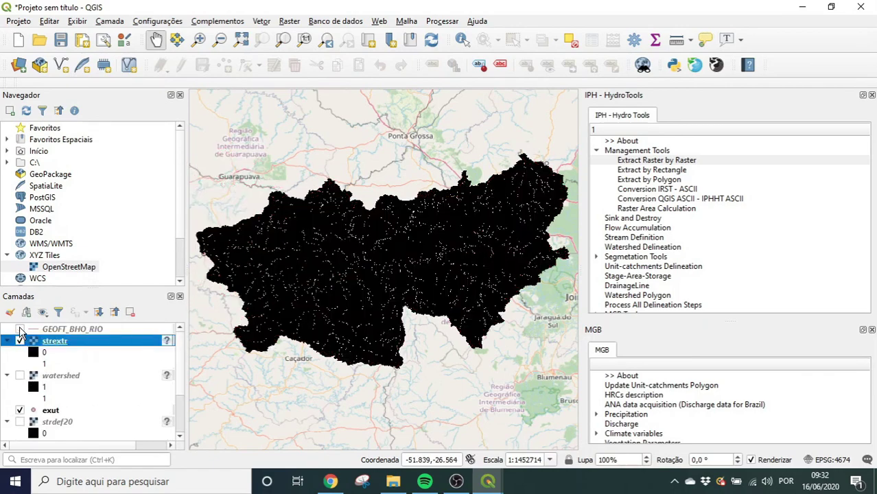
scroll(338, 262, up, 2)
scroll(338, 264, down, 3)
scroll(339, 265, up, 1)
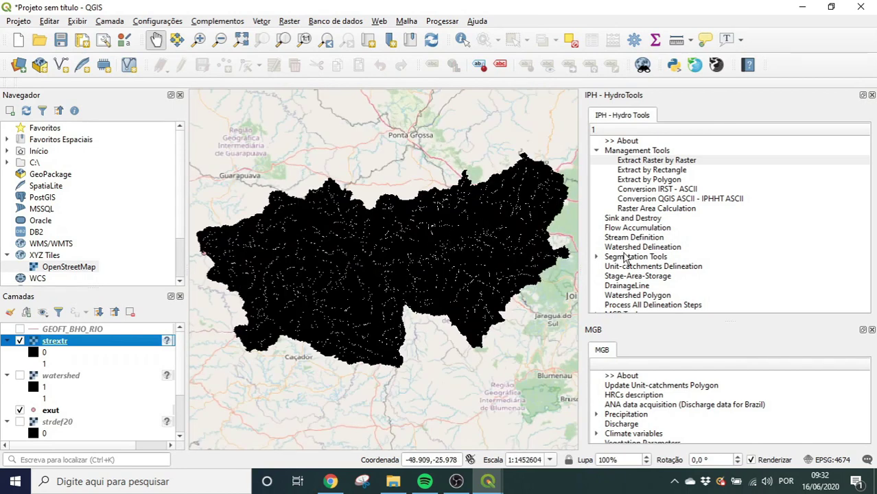
Set up Fixed Length Segmentation with strextr.asc as stream definition, fdr.asc as flow direction and facc.asc as flow accumulation
click(596, 256)
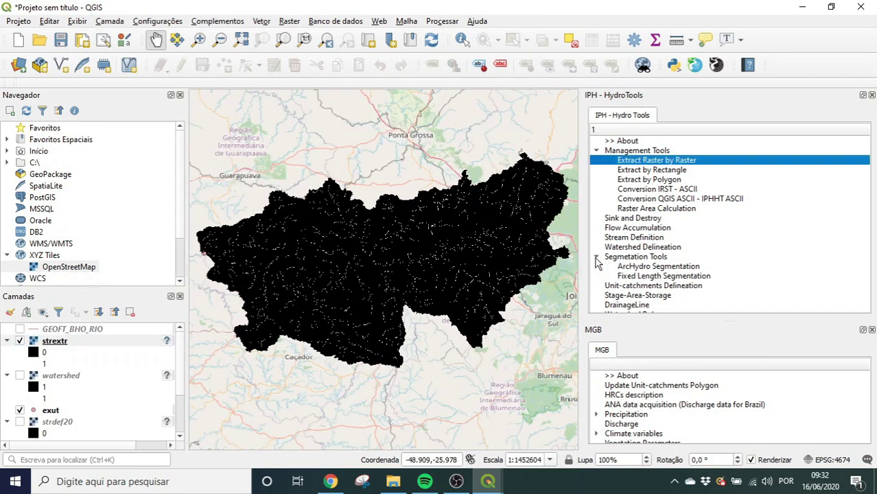
click(680, 276)
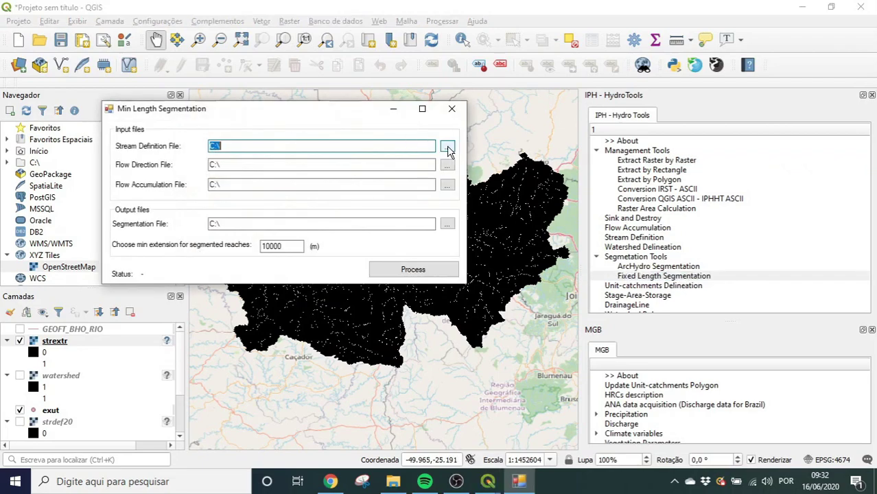
click(447, 148)
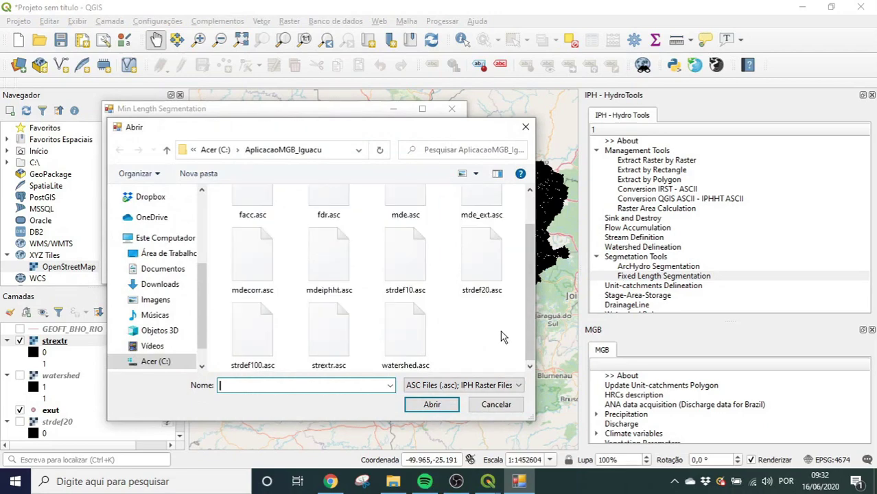
double_click(332, 326)
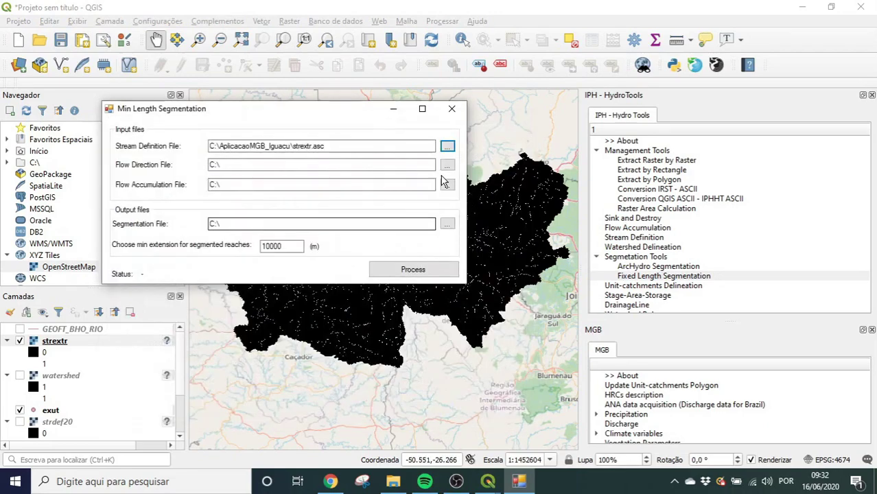
click(449, 167)
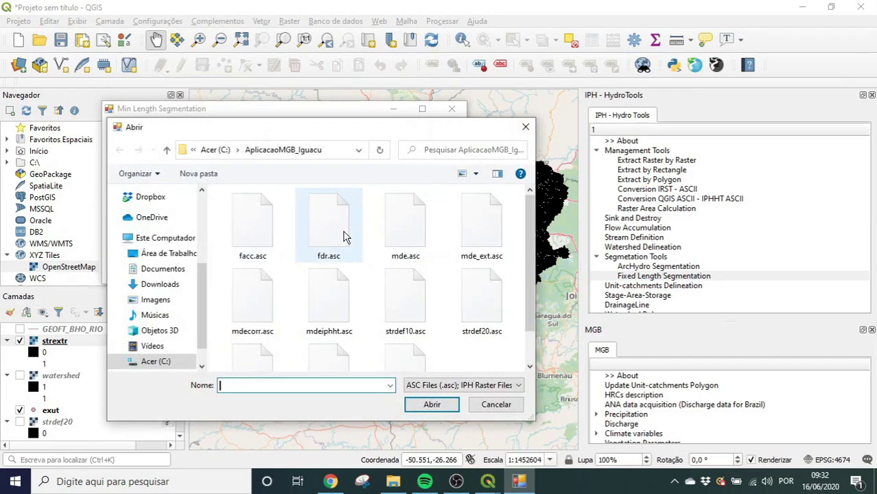
double_click(346, 232)
click(447, 185)
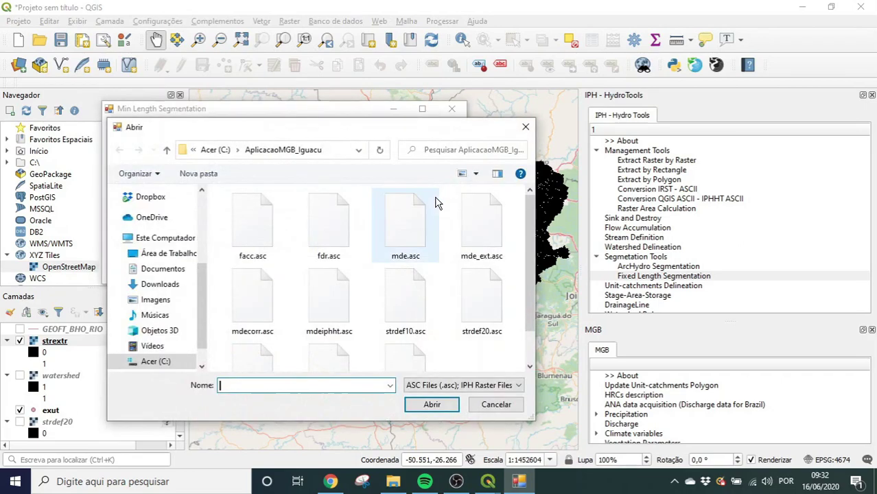
double_click(269, 220)
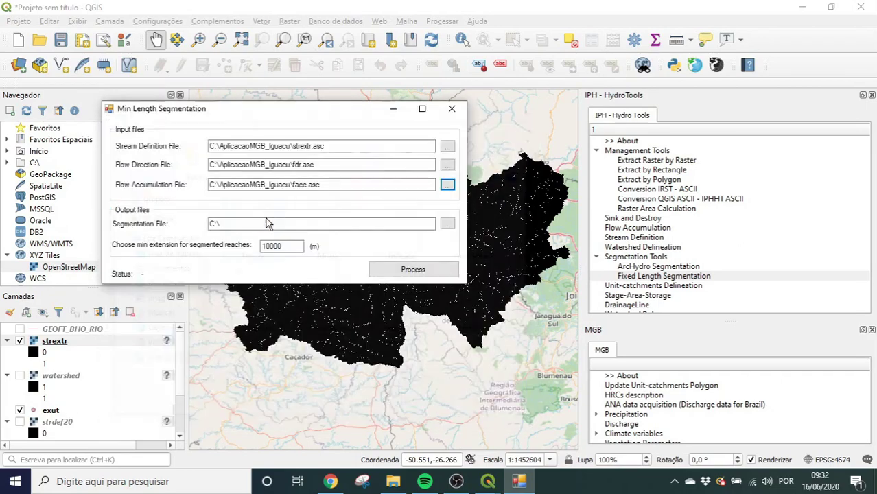
Name the segmentation output seg10 in the AplicacaoMGB_Iguacu folder and process it with a 10000 m minimum reach length
click(446, 226)
text(seg10)
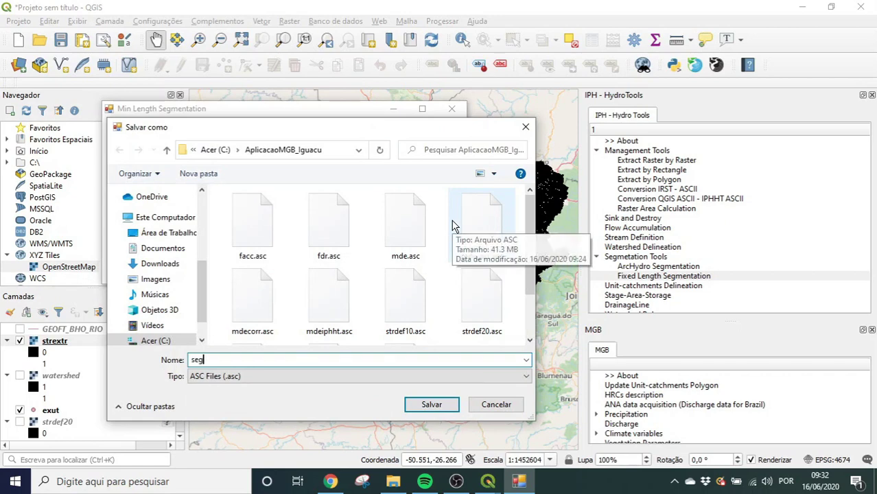
click(427, 404)
click(402, 270)
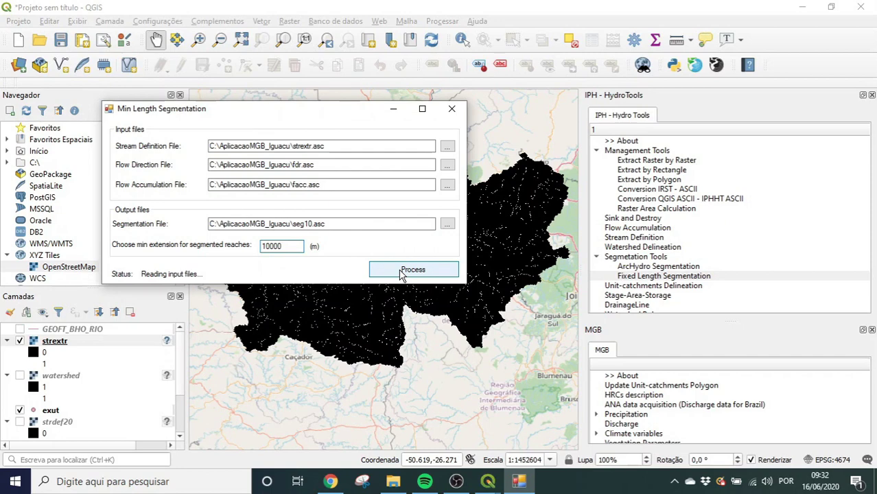
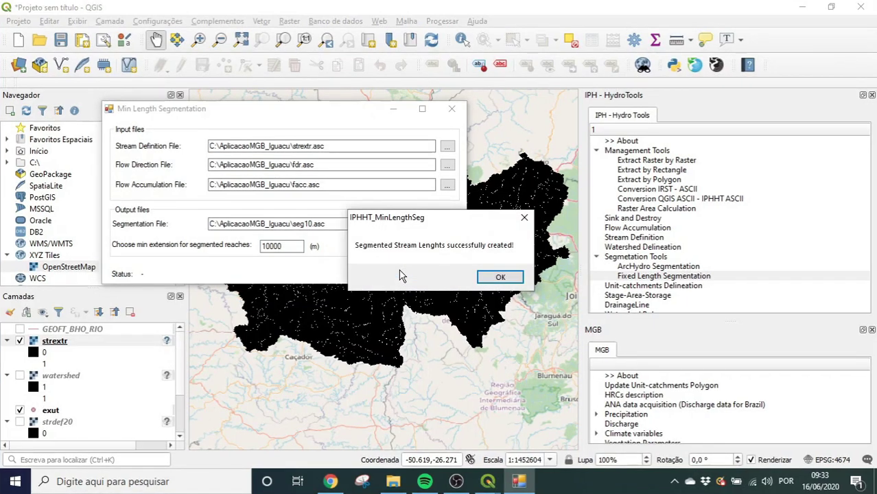
click(500, 277)
Set up Unit-catchments Delineation with fdr.asc as the D8 flow direction file and seg10.asc as the segmented stream file
double_click(650, 285)
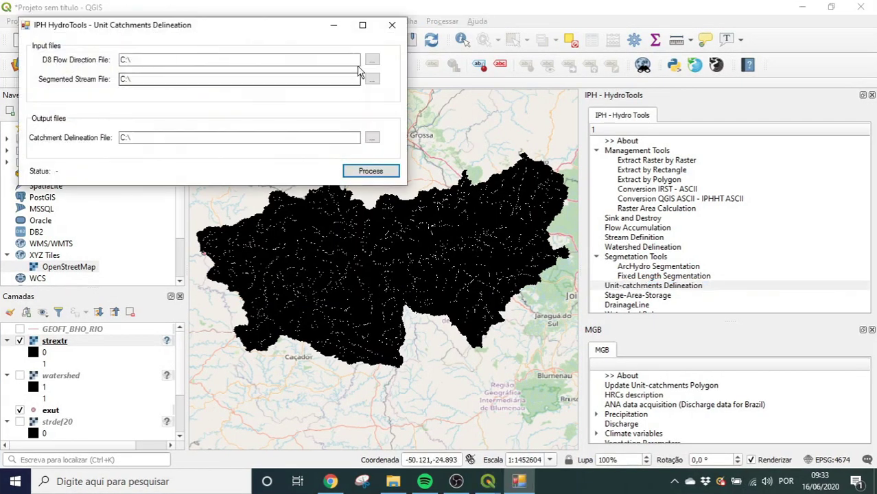
click(371, 59)
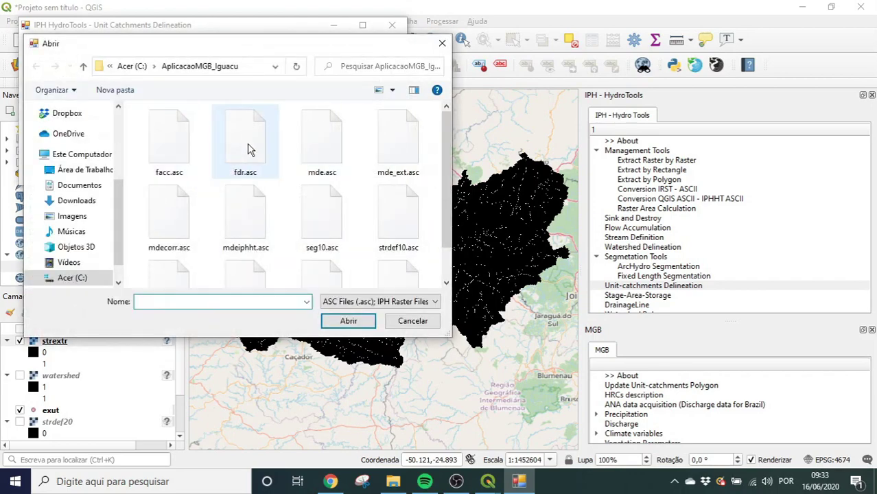
double_click(250, 149)
click(373, 81)
scroll(385, 197, down, 1)
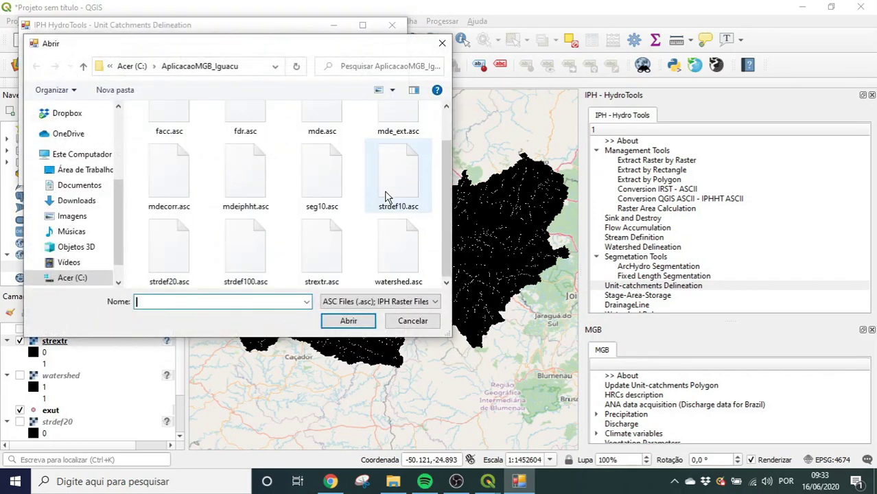
double_click(307, 180)
Name the catchment delineation output catchments in the AplicacaoMGB_Iguacu folder and process the delineation
click(371, 141)
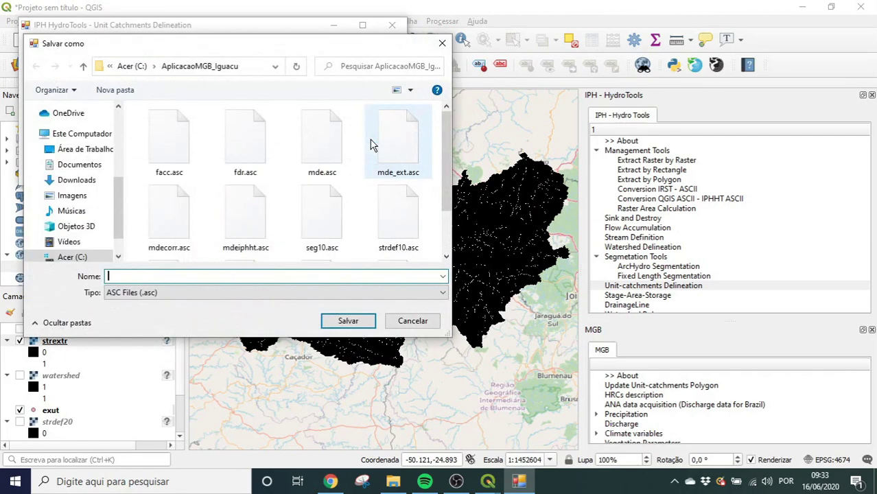
text(catchments)
key(Return)
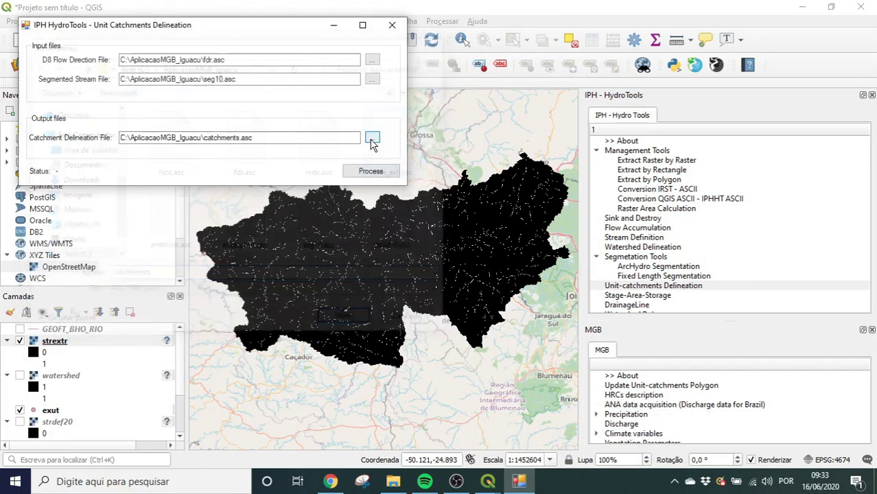
click(384, 173)
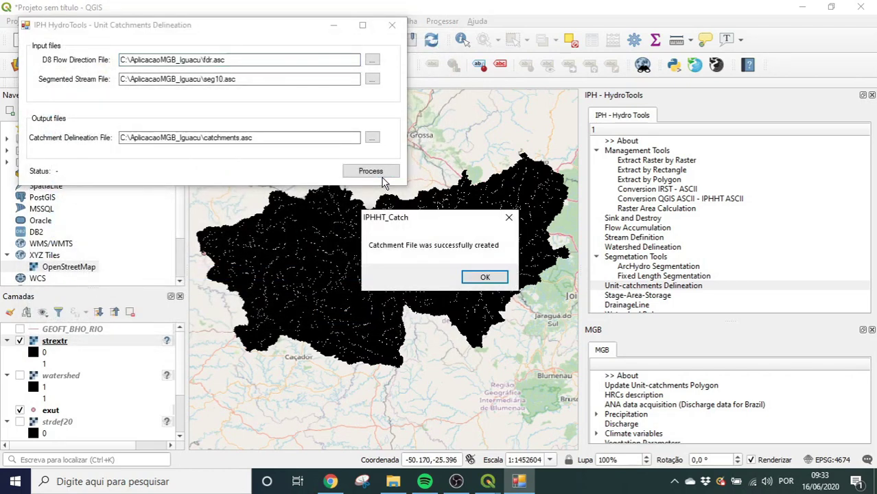
click(493, 277)
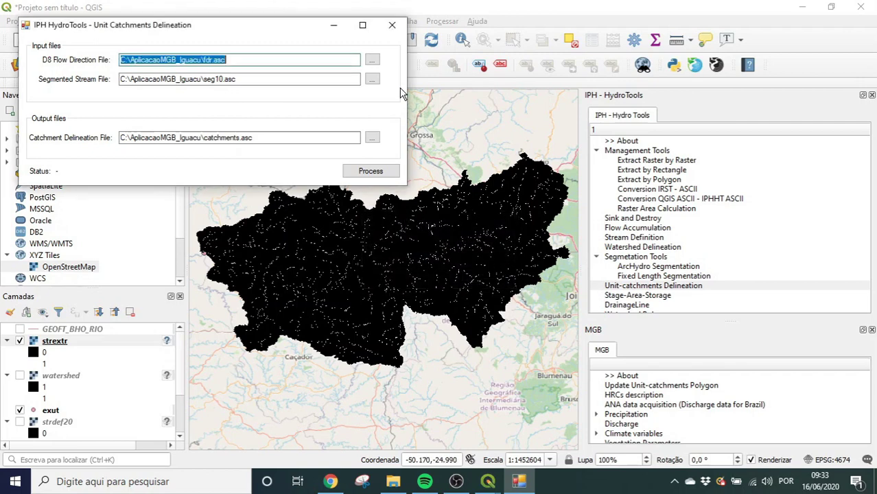
click(392, 29)
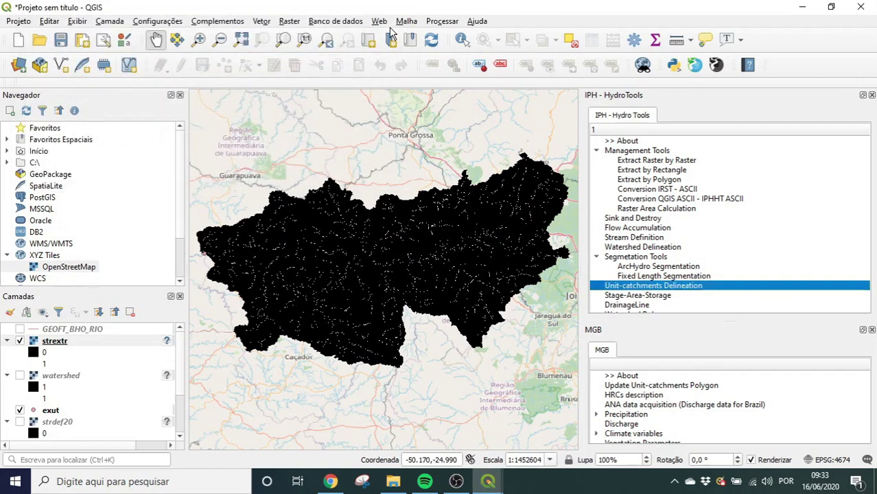
Add the catchments.asc raster from the AplicacaoMGB_Iguacu folder to the project as a layer
click(18, 68)
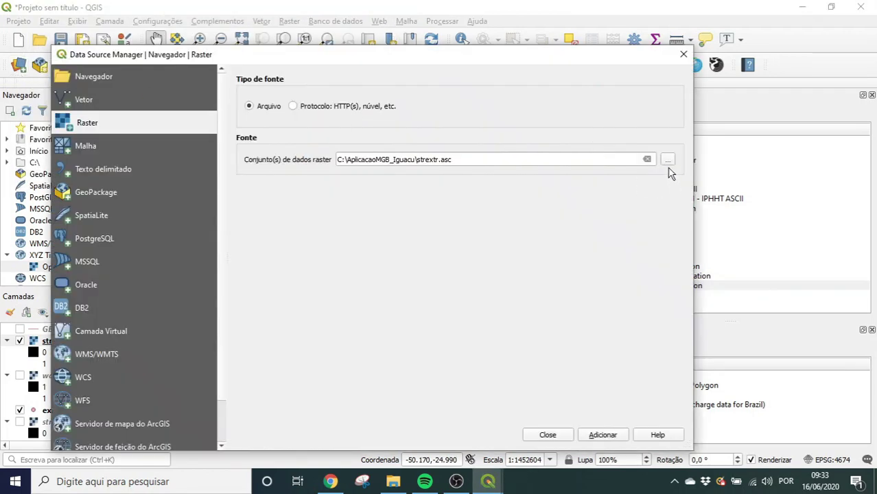
click(667, 160)
double_click(225, 186)
click(617, 437)
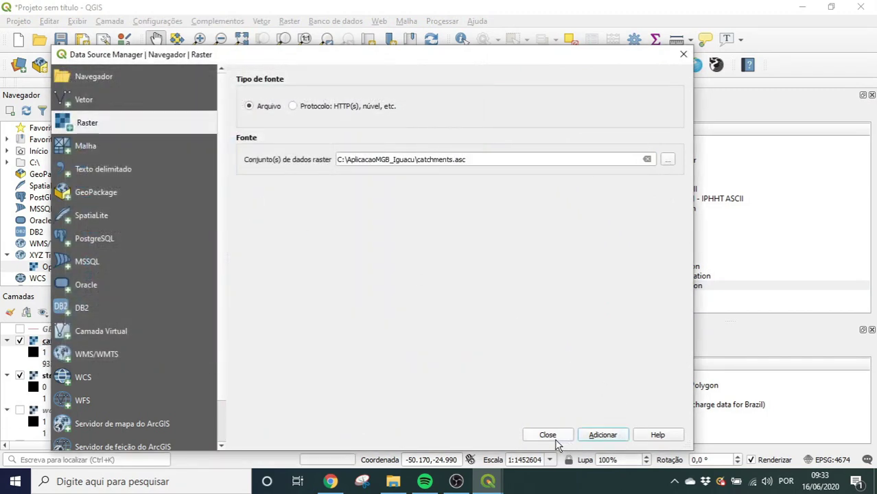
click(553, 438)
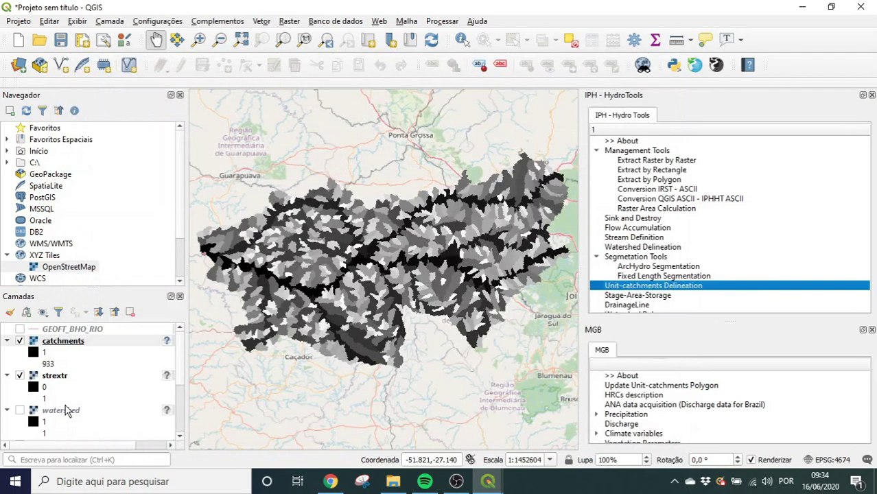
Hide the strextr layer, collapsing the strextr and watershed legends, and enlarge the visible IPH - HydroTools list
scroll(330, 261, up, 1)
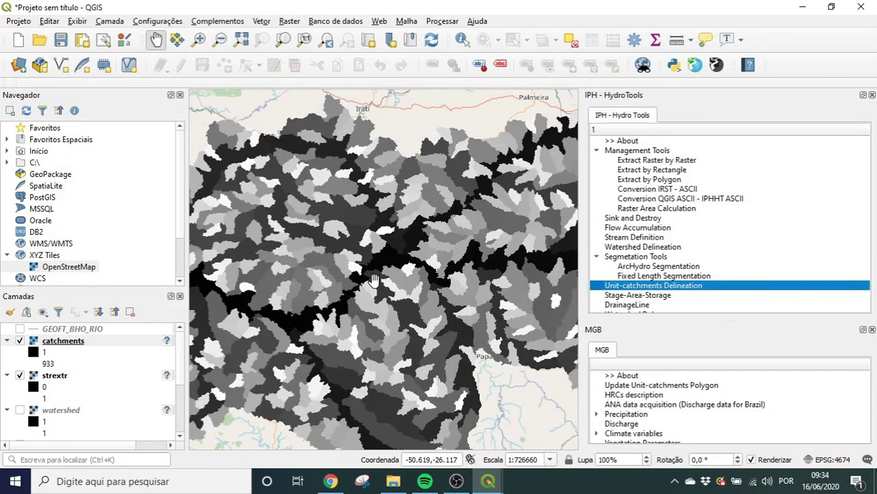
scroll(370, 287, down, 1)
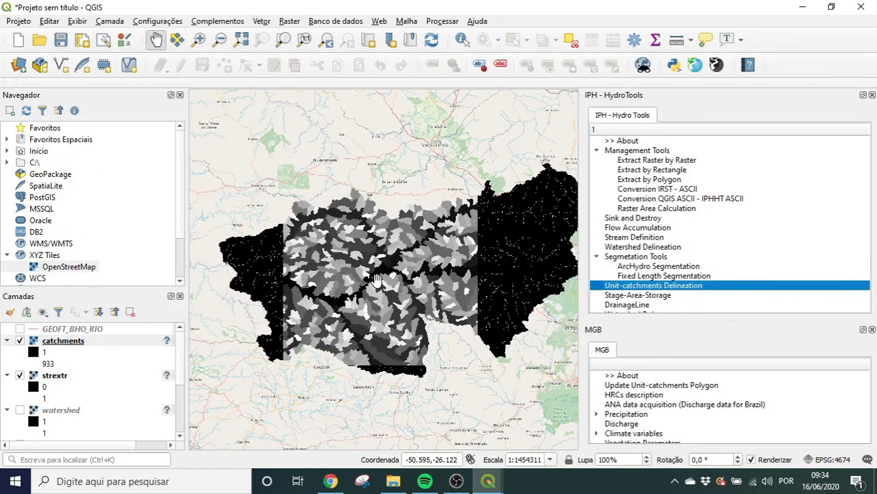
click(19, 375)
click(8, 376)
click(8, 387)
drag(476, 265, 453, 273)
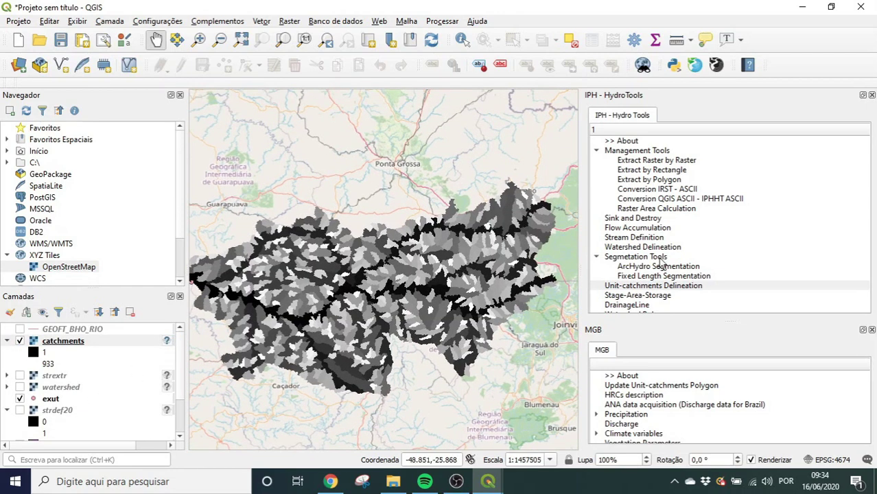
drag(728, 320, 731, 377)
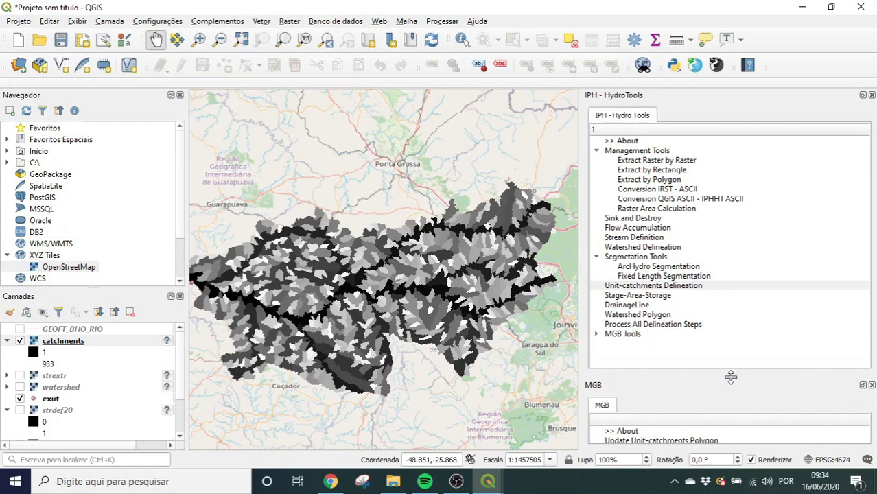
Polygonize the catchments raster, saving the vector output as catchments.shp in the AplicacaoMGB_Iguacu folder and loading it into the project
click(293, 22)
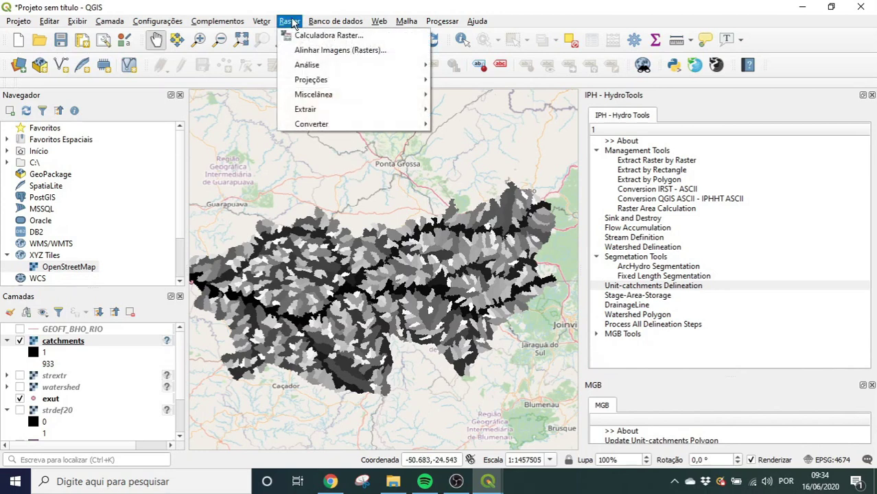
mouse_move(332, 122)
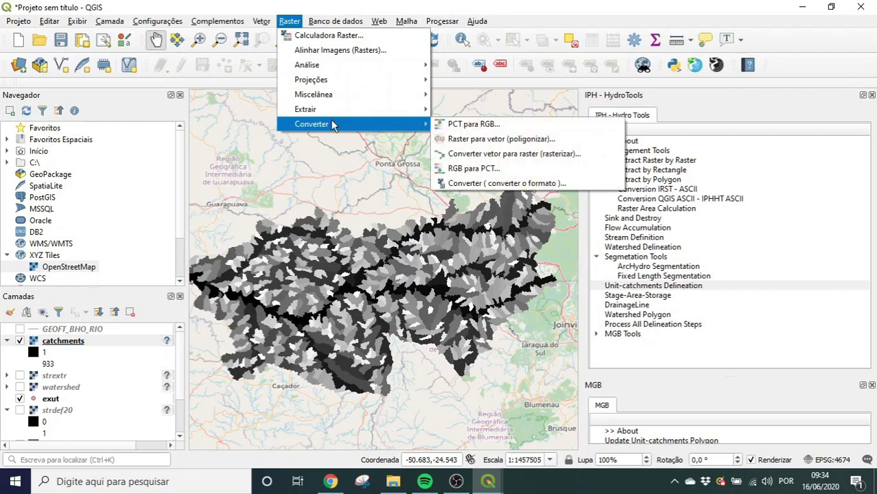
click(527, 139)
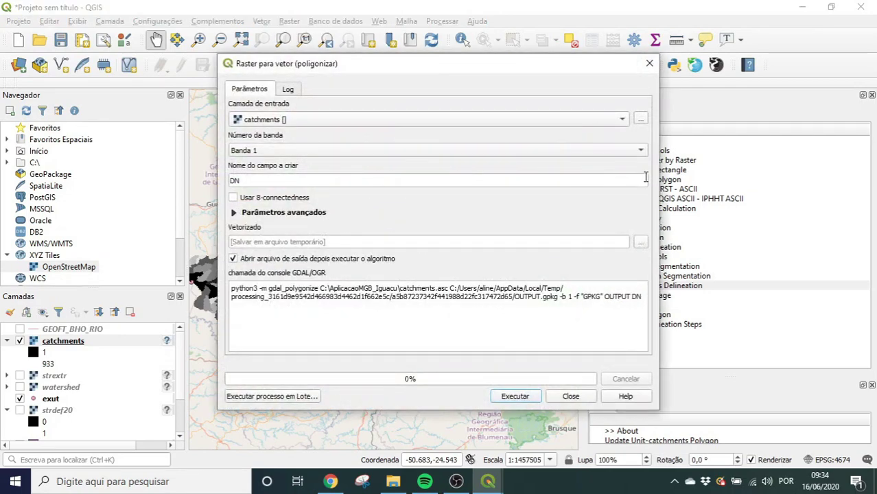
click(641, 243)
click(669, 265)
text(ca)
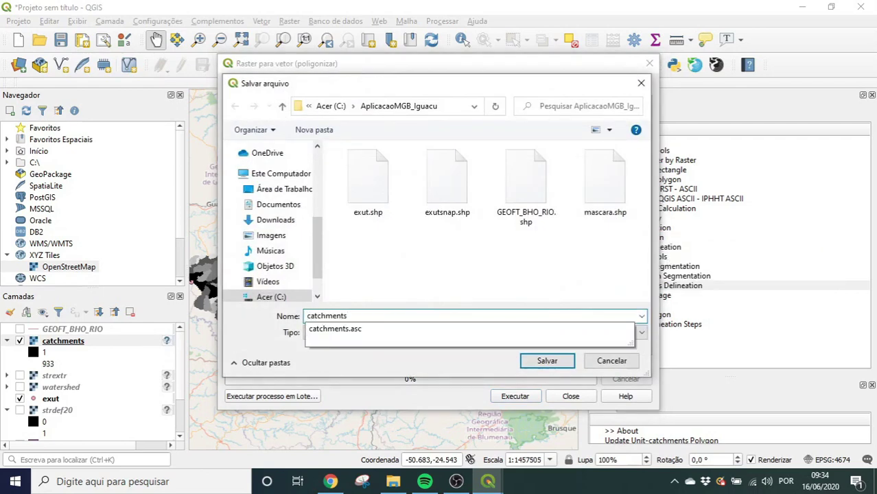
text(tchments)
key(Return)
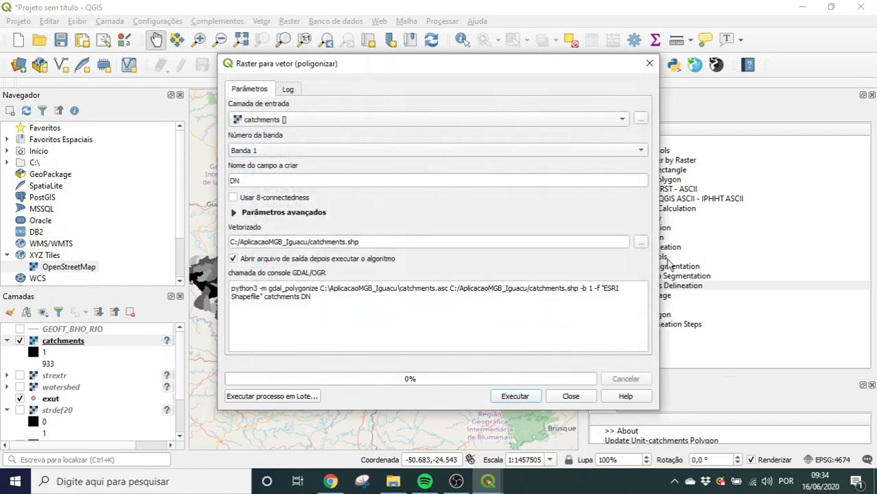
click(514, 397)
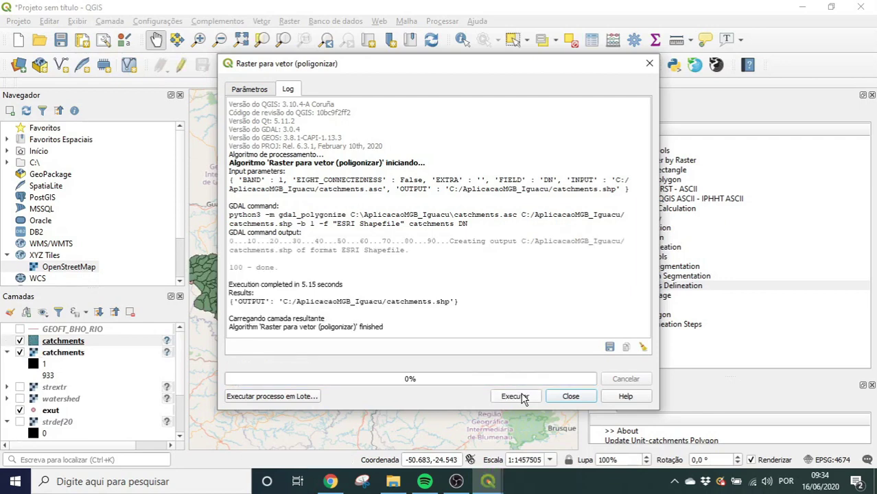
click(569, 397)
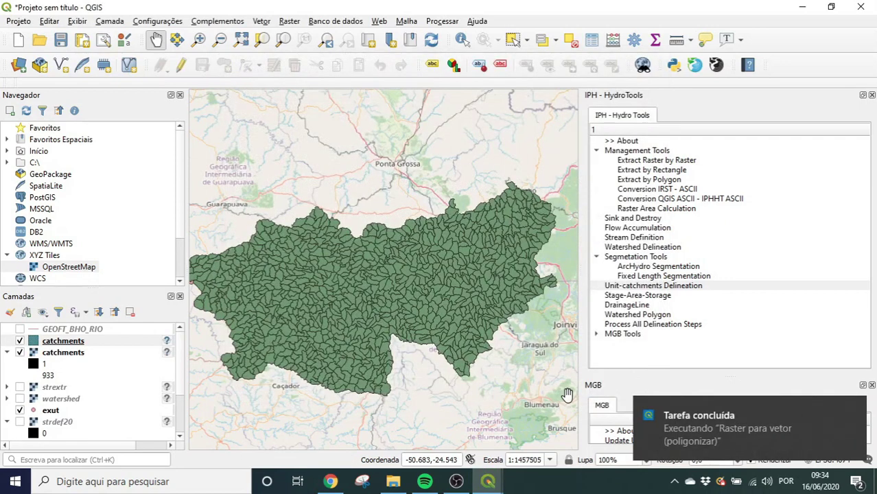
Set up another raster-to-vector (polygonize) conversion with watershed.asc from the AplicacaoMGB_Iguacu folder as the input layer
click(287, 21)
mouse_move(314, 124)
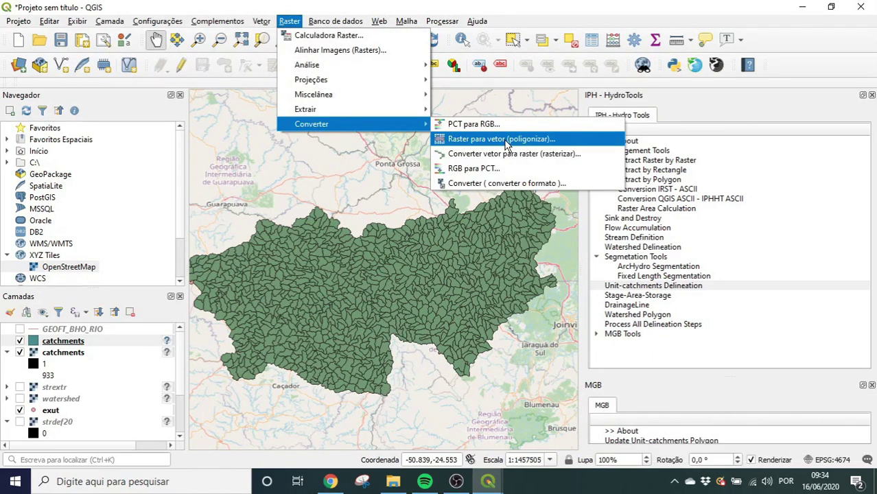
click(506, 140)
click(639, 120)
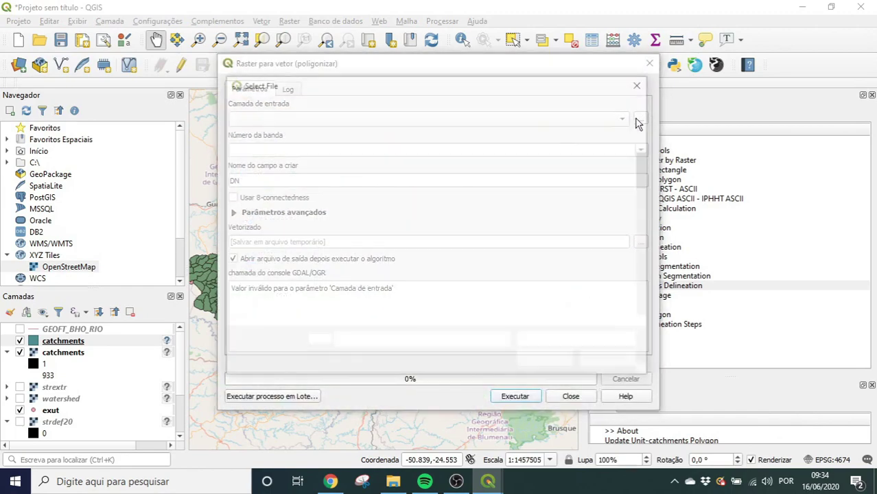
scroll(483, 260, down, 10)
click(366, 298)
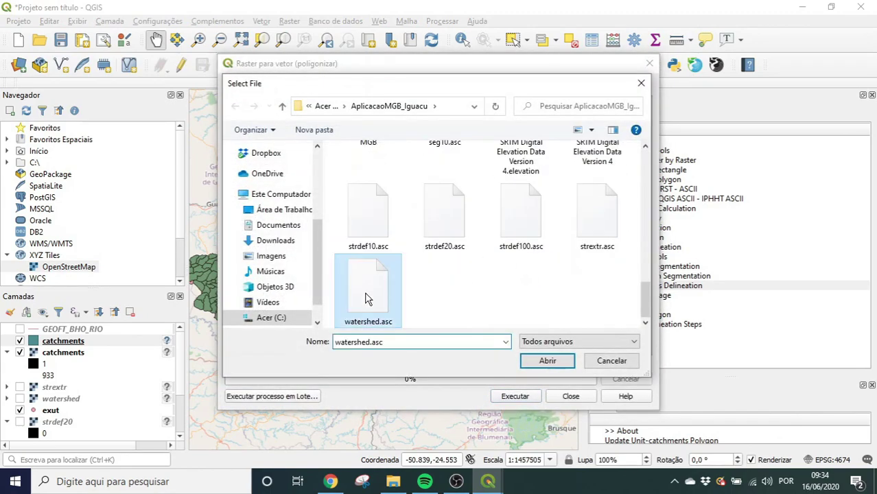
double_click(365, 298)
Name the polygonized output watershed.shp in the AplicacaoMGB_Iguacu folder and run the conversion
click(640, 242)
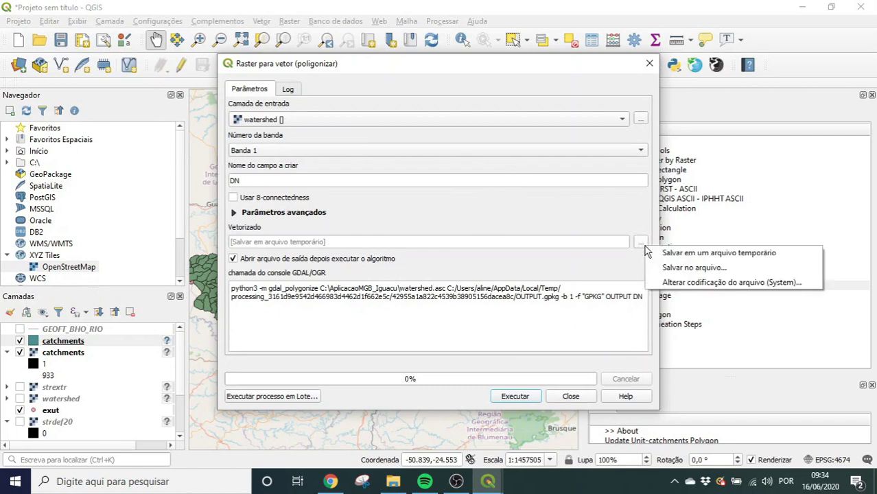
click(660, 267)
text(w)
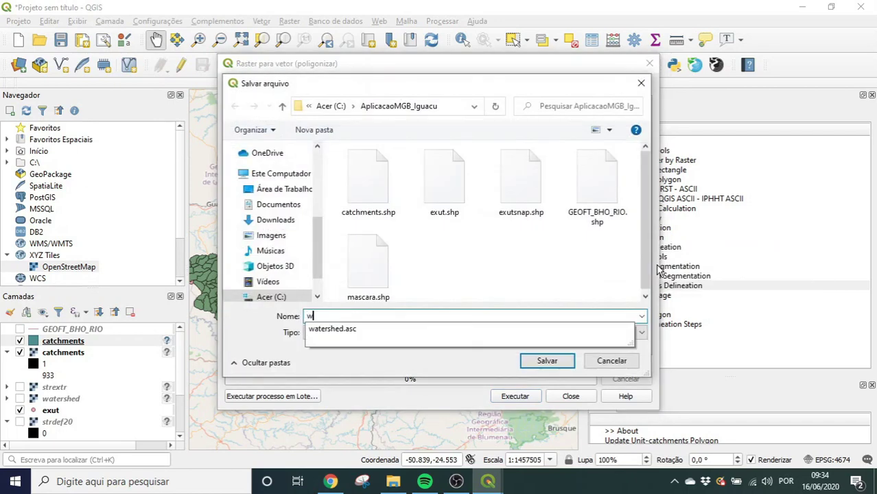
text(atersj)
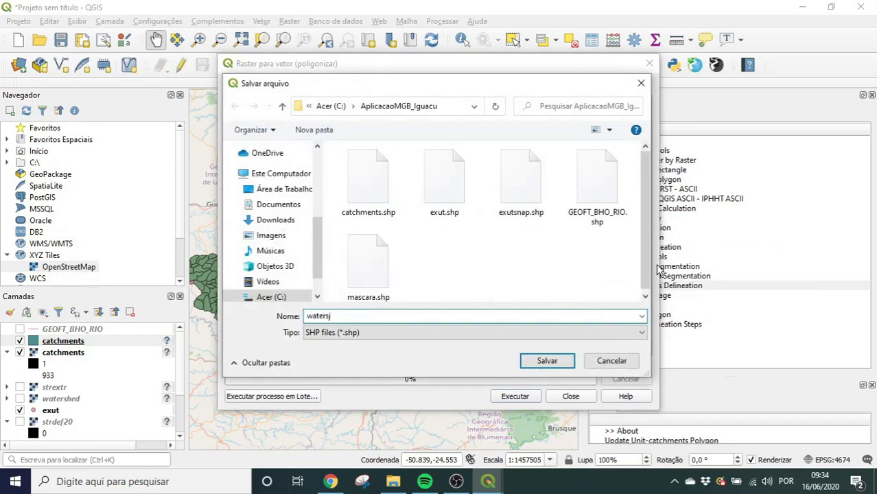
key(BackSpace)
text(hed)
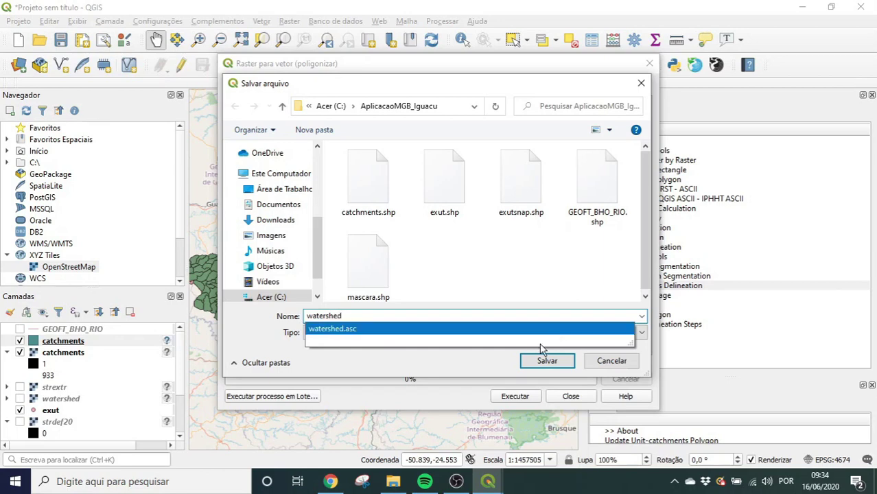
click(564, 361)
click(515, 396)
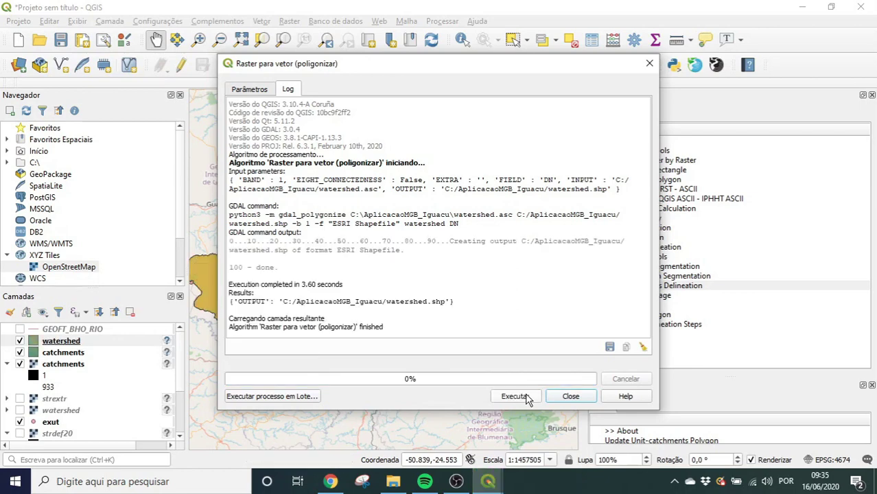
click(568, 398)
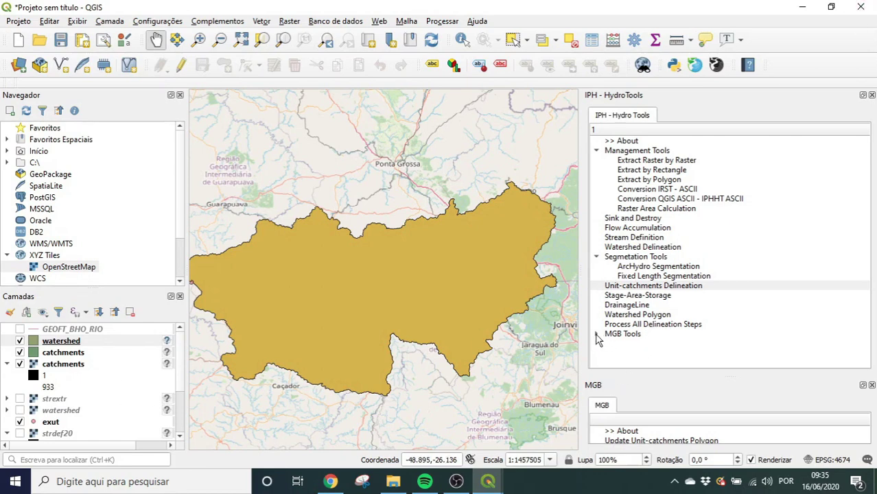
Review the input information, Step 1 and Step 2 settings of Process All Delineation Steps without running it
click(629, 315)
click(632, 323)
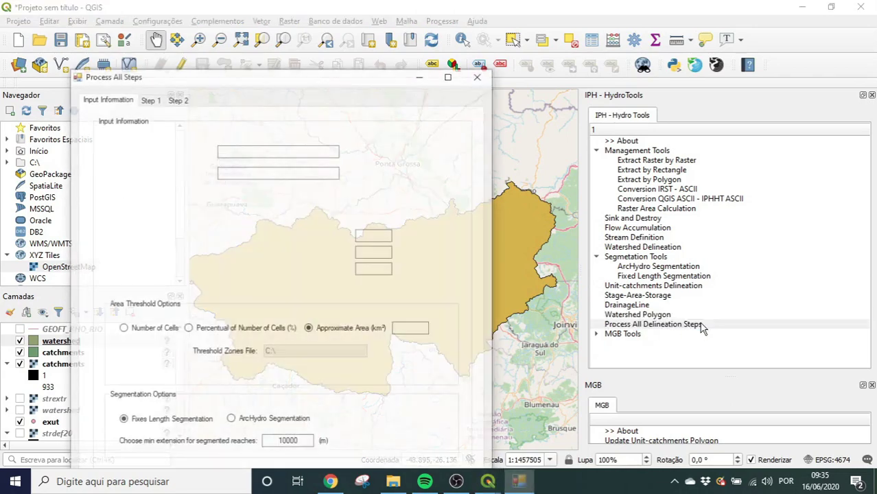
drag(198, 83, 216, 30)
click(292, 96)
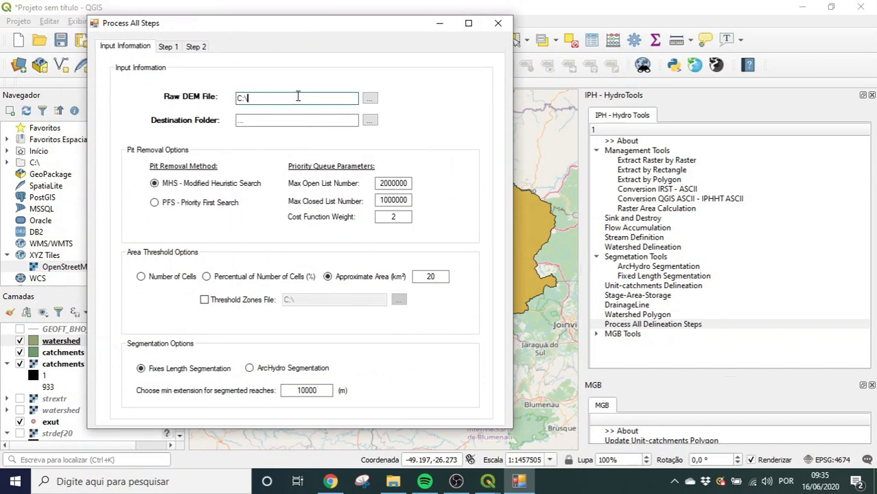
click(307, 121)
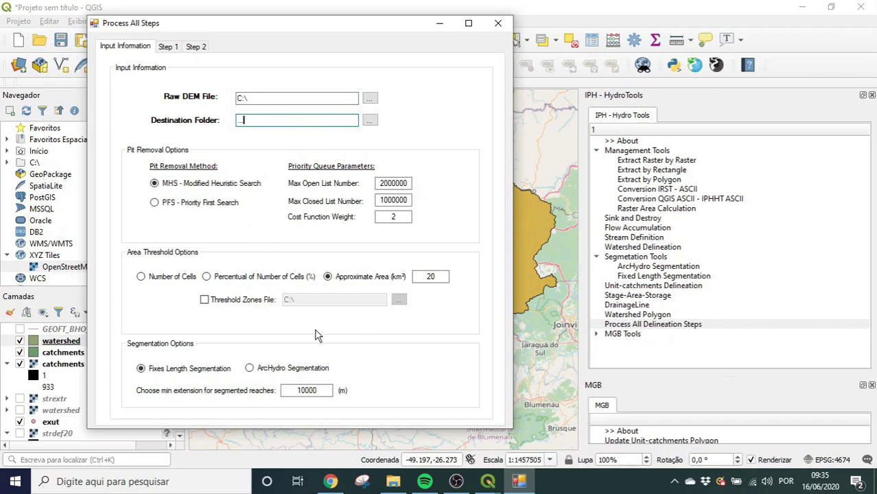
click(169, 47)
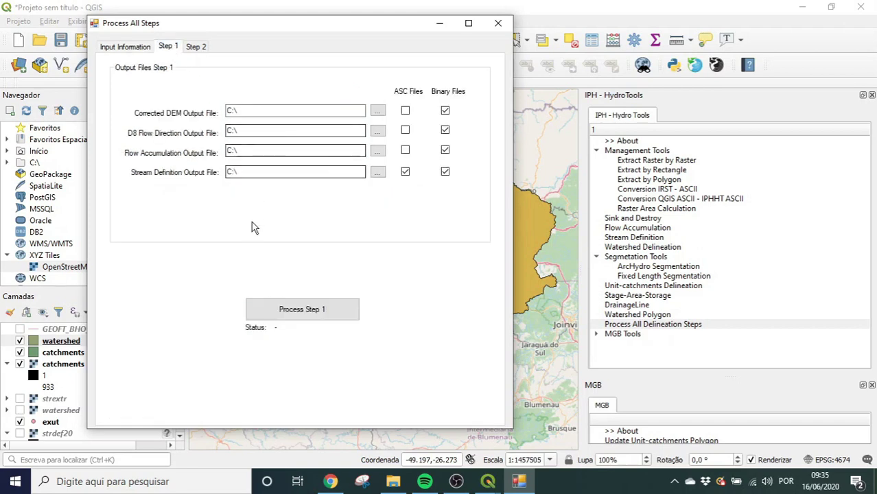
click(197, 46)
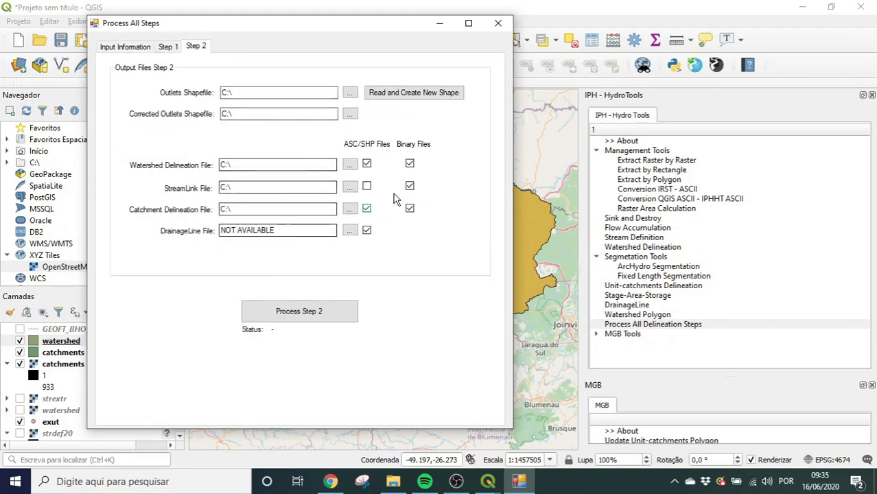
click(504, 27)
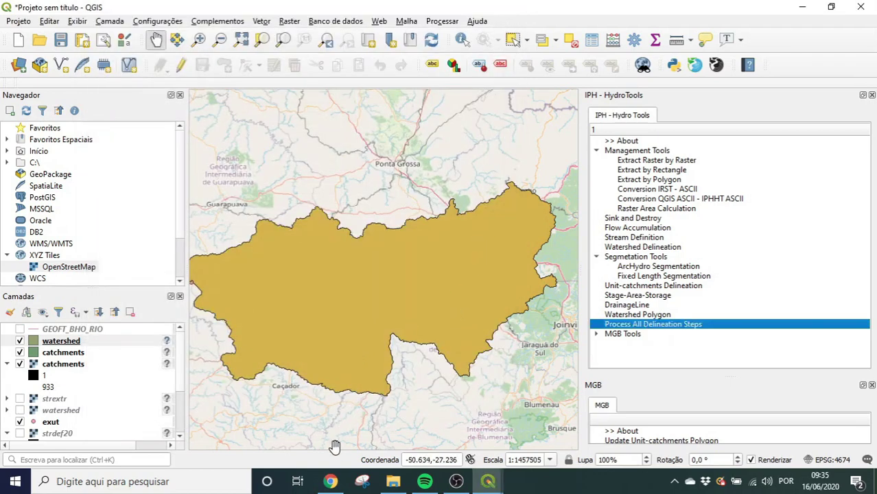
Switch to Chrome and search Google for "hge iph mapa de urhs" in a new tab
click(331, 481)
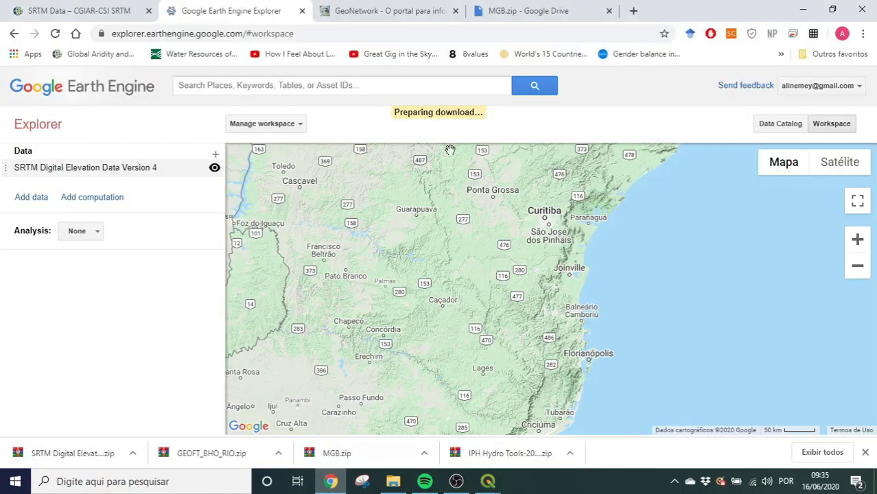
click(632, 11)
text(hge iph)
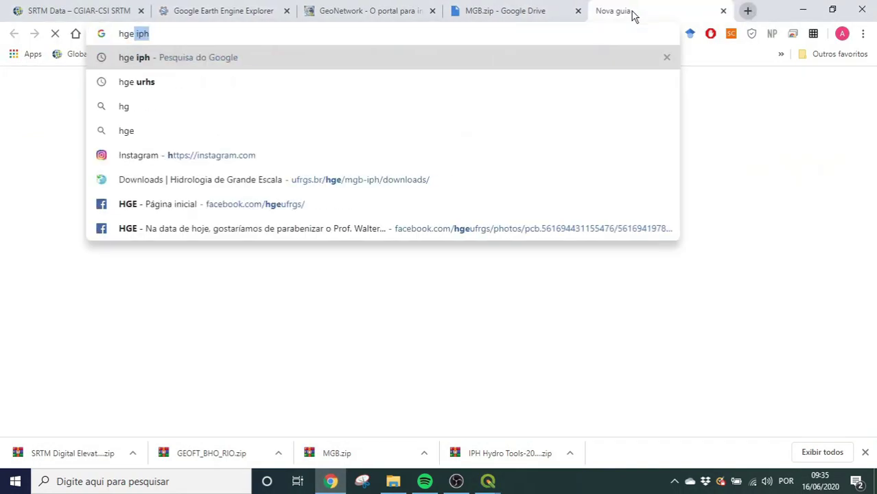
text( m)
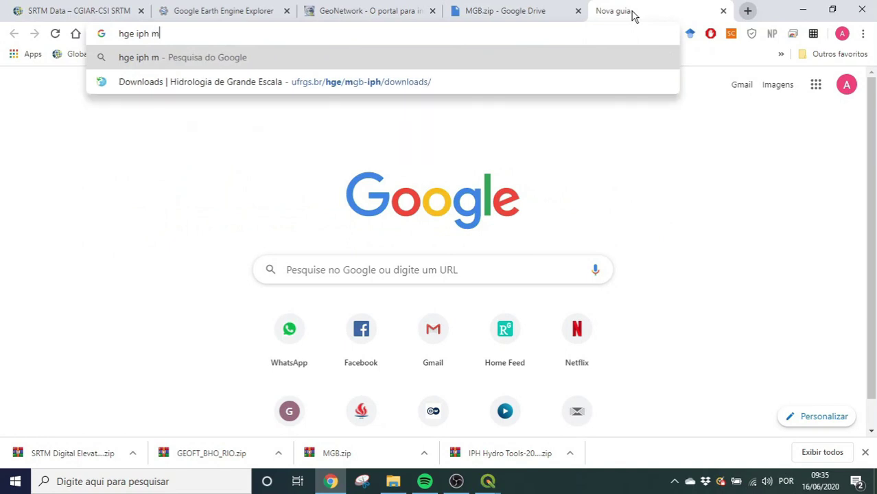
text(apa de)
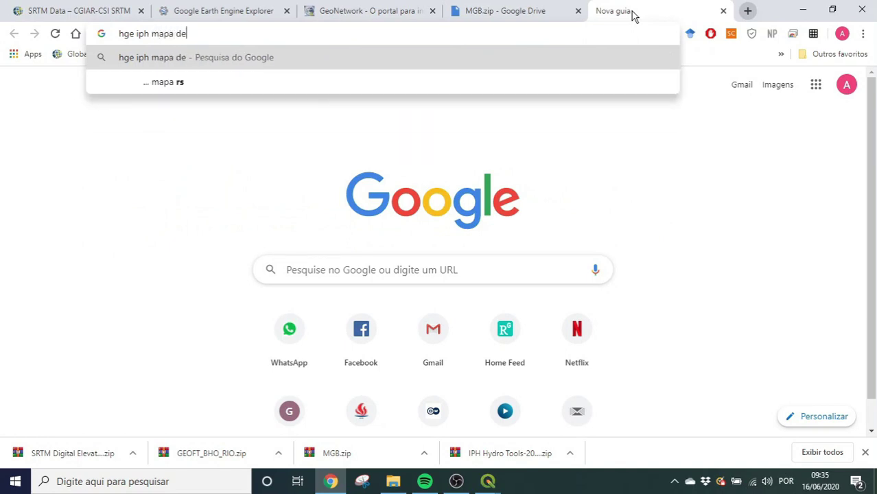
text( urhs)
key(Return)
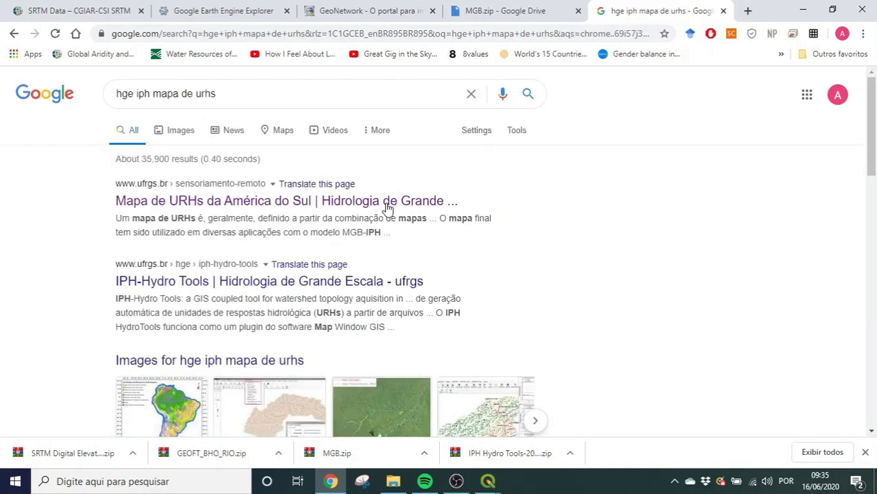
From the Mapa de URHs da América do Sul page, download HRUs_South_America.rar into the AplicacaoMGB_Iguacu folder
click(385, 201)
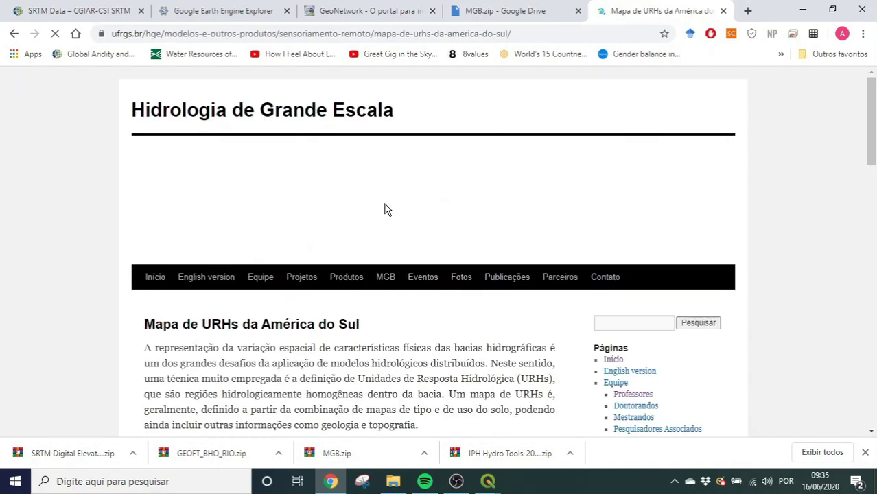
mouse_move(386, 273)
scroll(386, 273, down, 12)
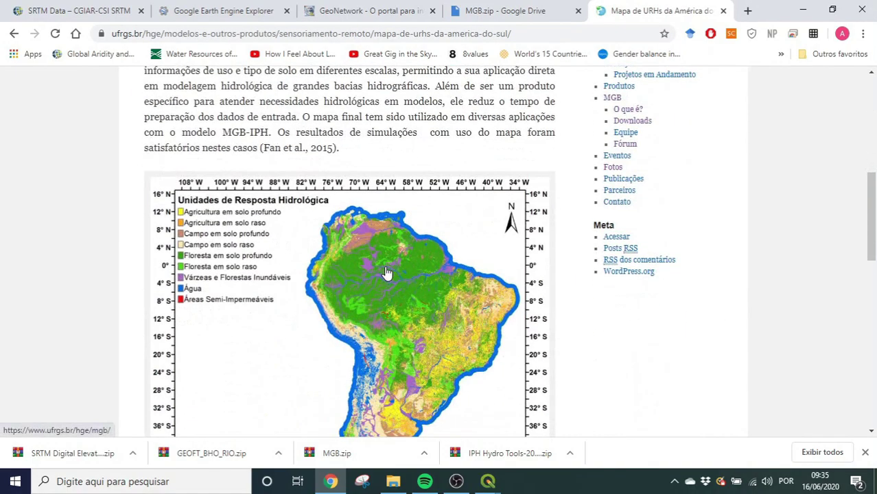
click(425, 161)
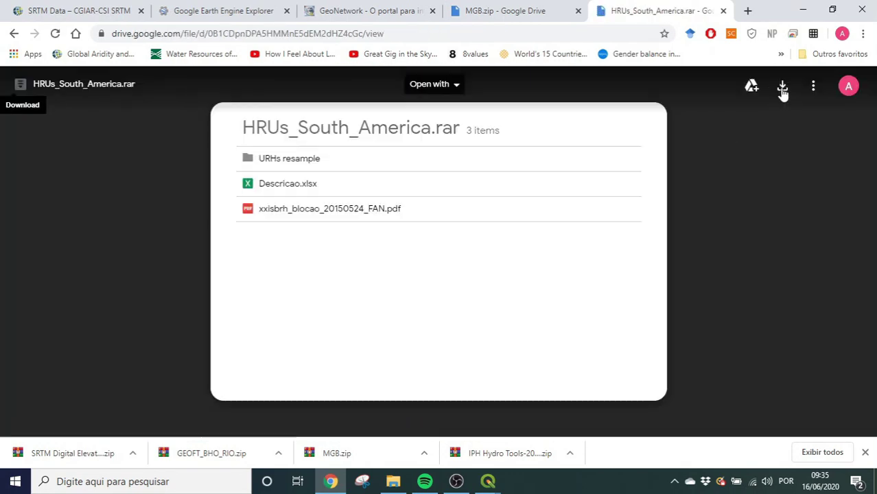
click(782, 89)
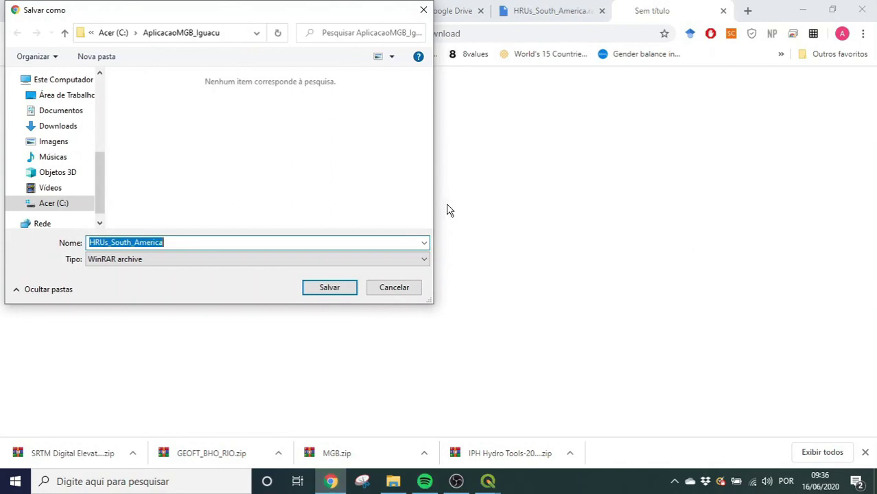
click(352, 290)
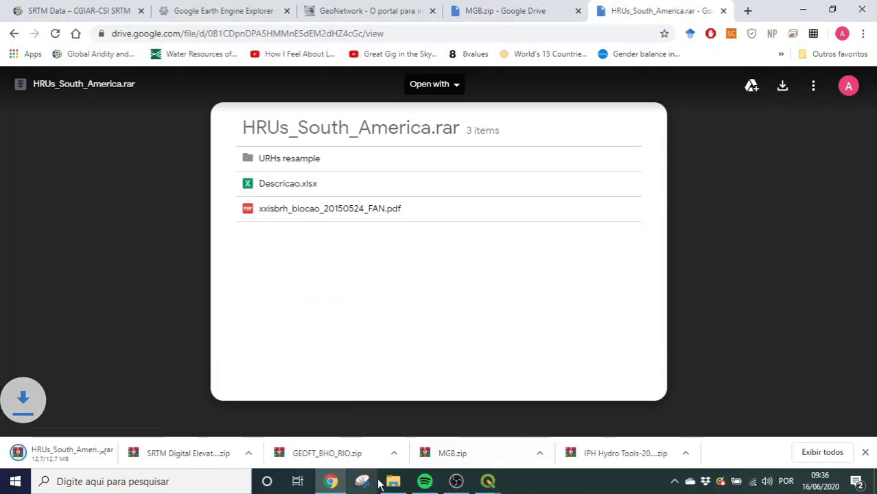
Switch to File Explorer and extract the HRUs_South_America archive in AplicacaoMGB_Iguacu into its own HRUs_South_America folder
click(397, 483)
scroll(251, 164, down, 5)
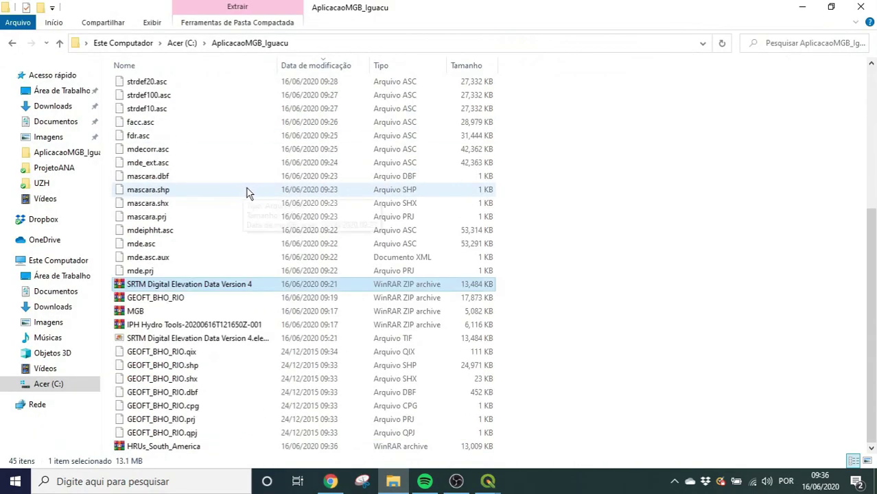
click(185, 446)
right_click(185, 446)
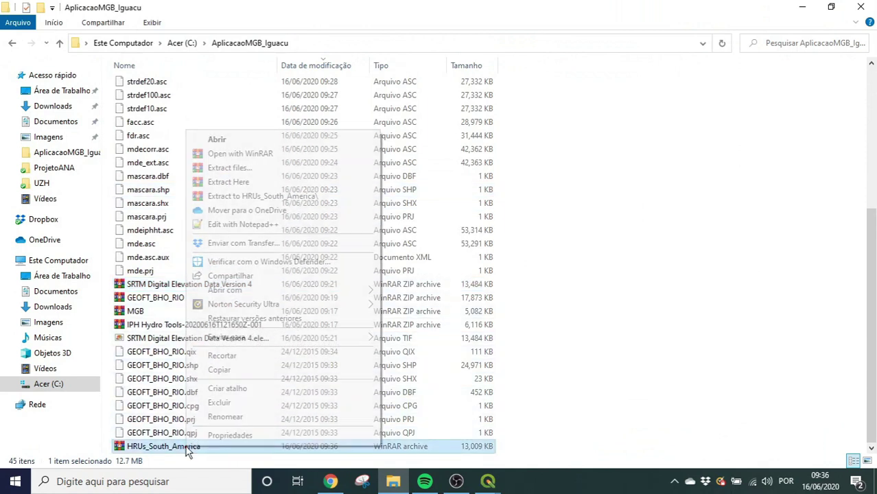
click(274, 197)
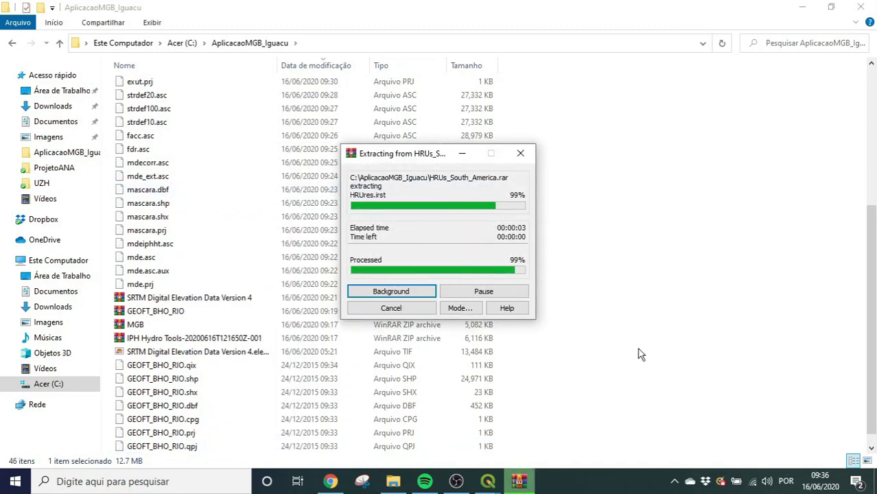
Switch to QGIS, start IPH-HydroTools Extract by Polygon, and set HRUres.irst from HRUs_South_America\URHs resample as the input raster
mouse_move(488, 481)
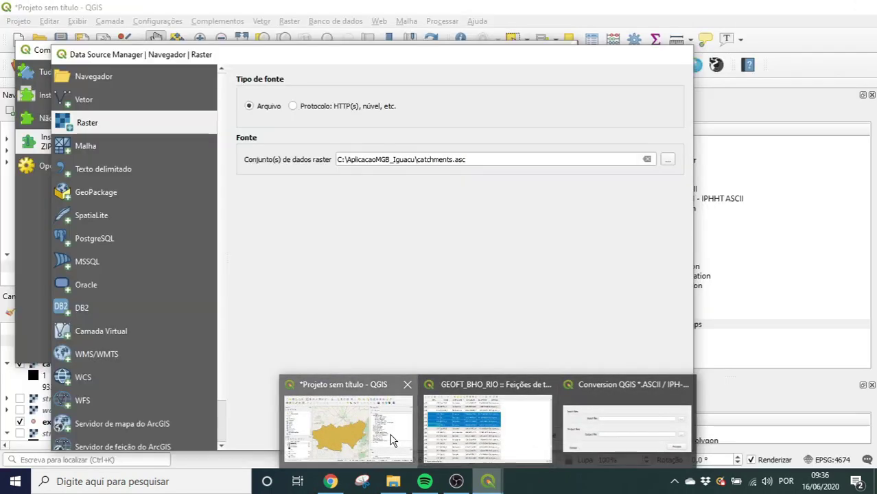
click(393, 441)
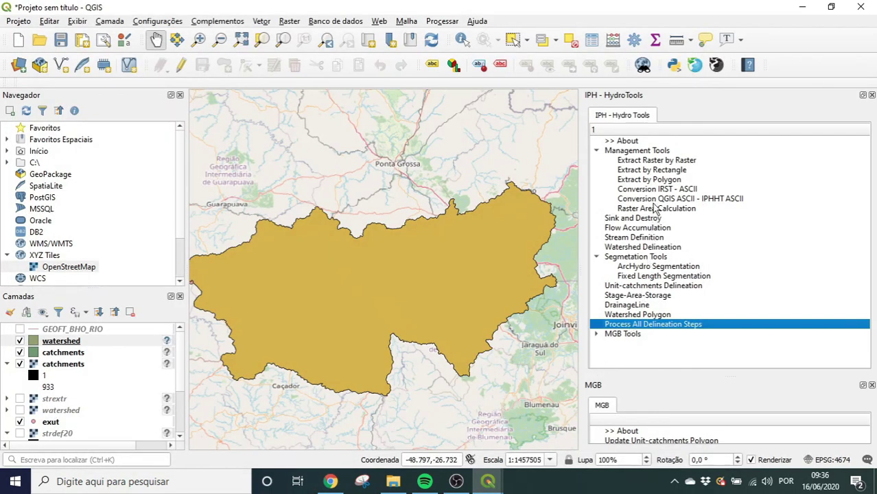
click(657, 181)
double_click(657, 182)
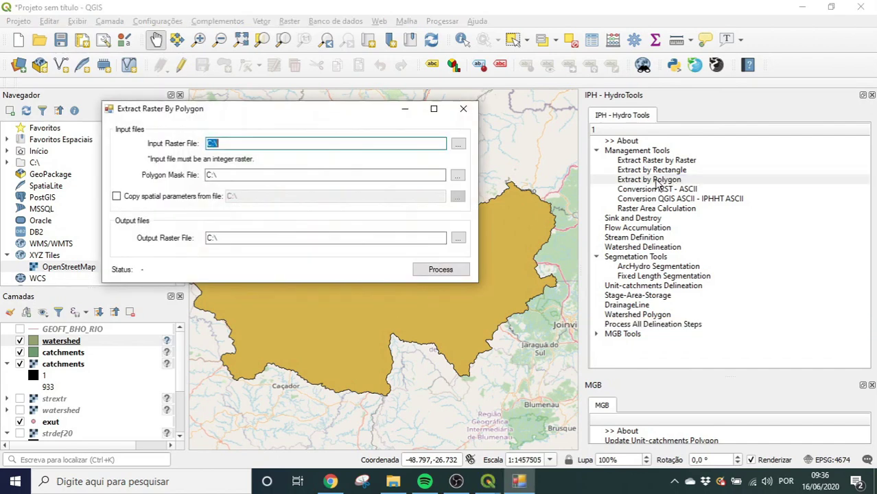
click(458, 144)
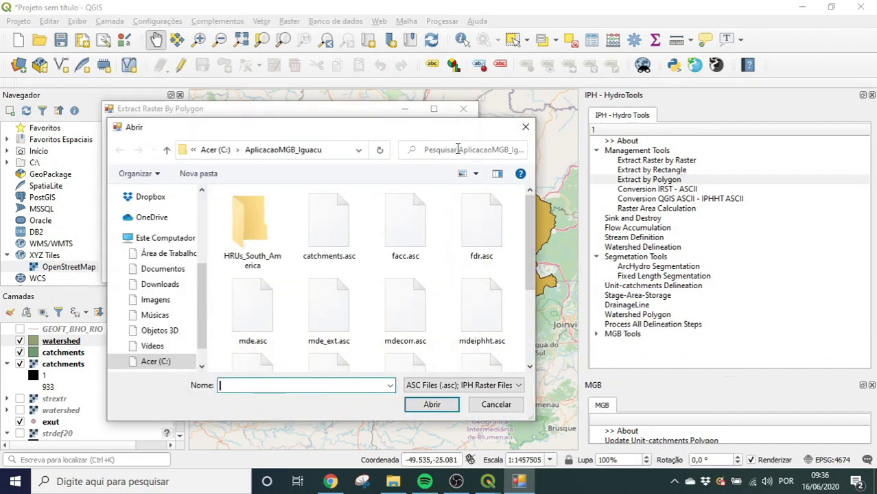
double_click(248, 218)
double_click(263, 214)
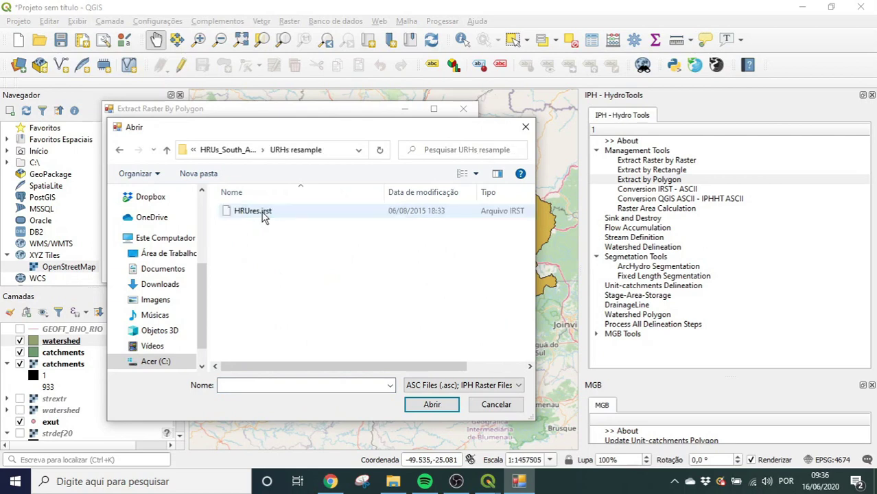
double_click(273, 213)
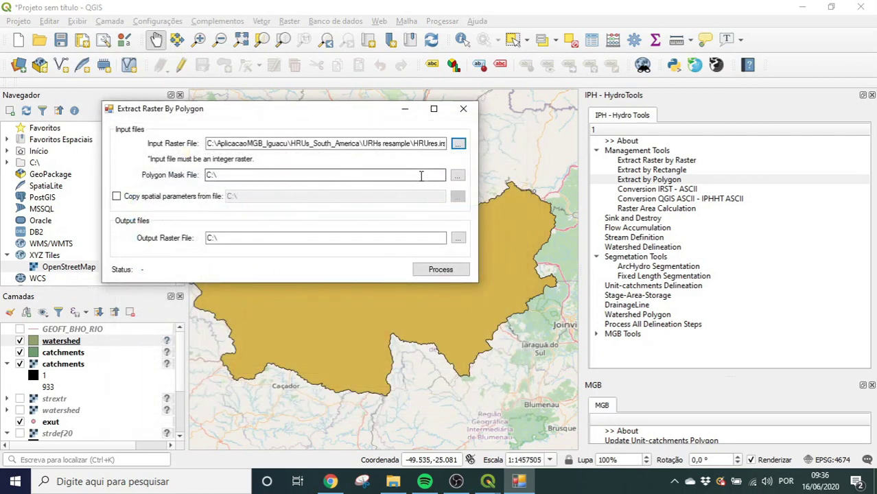
Set mascara.shp as the polygon mask file and copy the spatial parameters from facc.asc
click(458, 176)
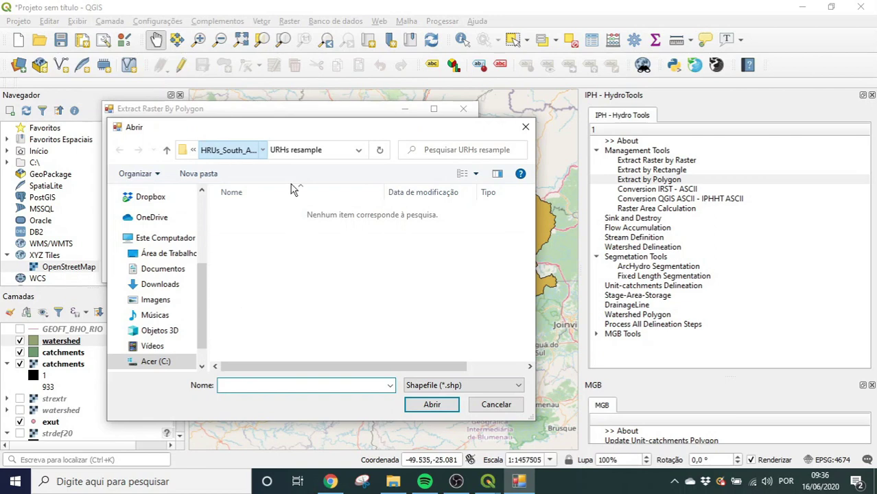
click(214, 149)
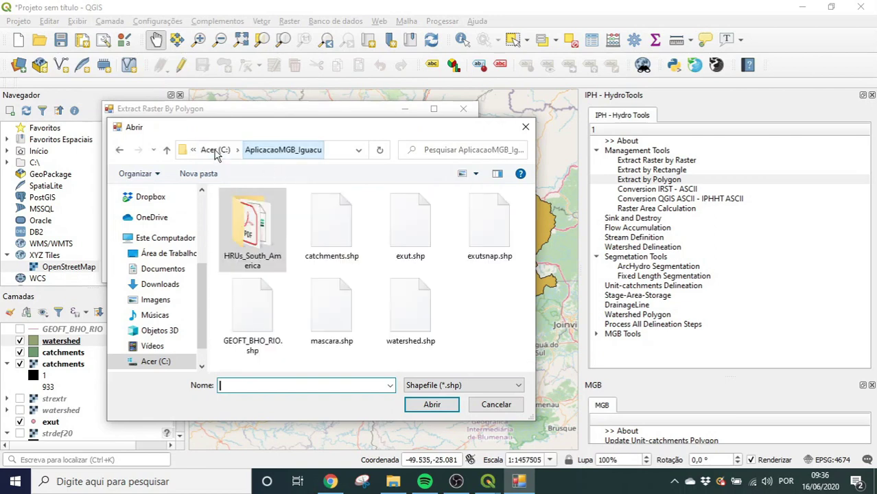
click(421, 319)
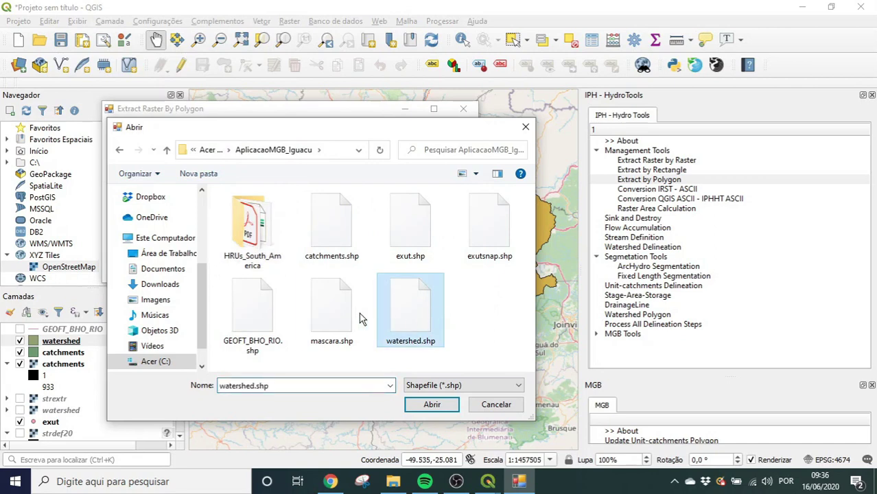
click(350, 320)
click(430, 405)
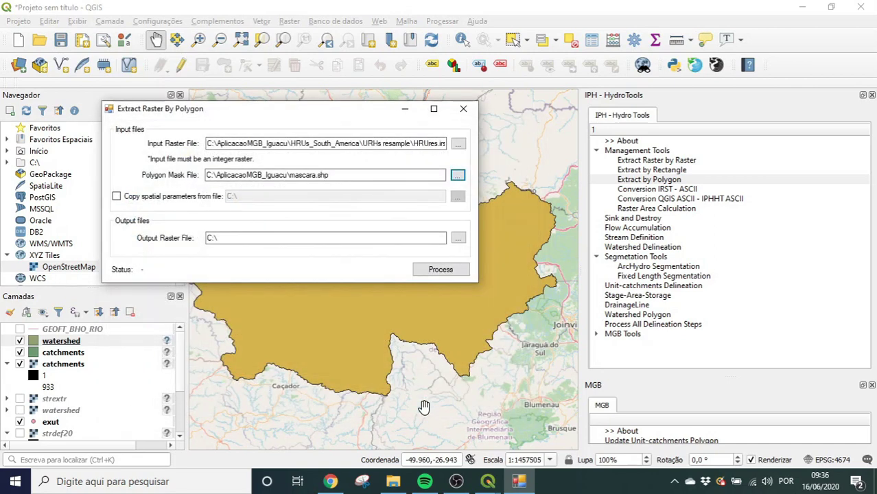
click(191, 198)
click(458, 196)
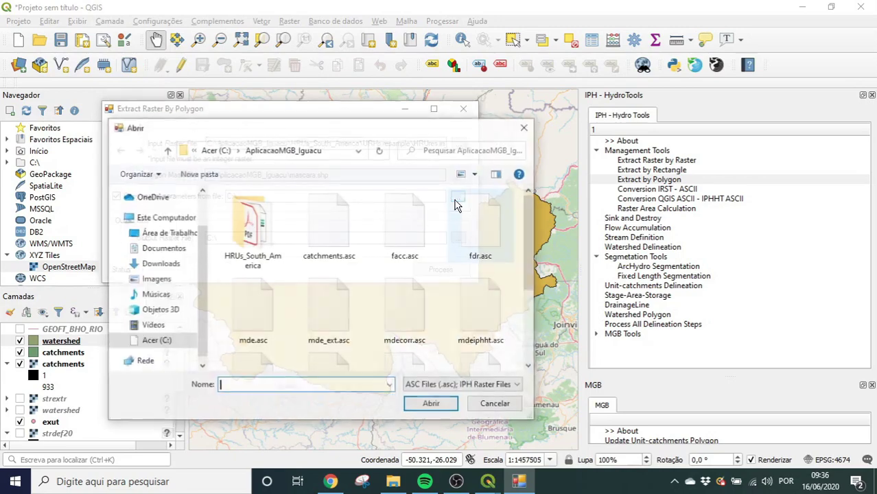
double_click(425, 221)
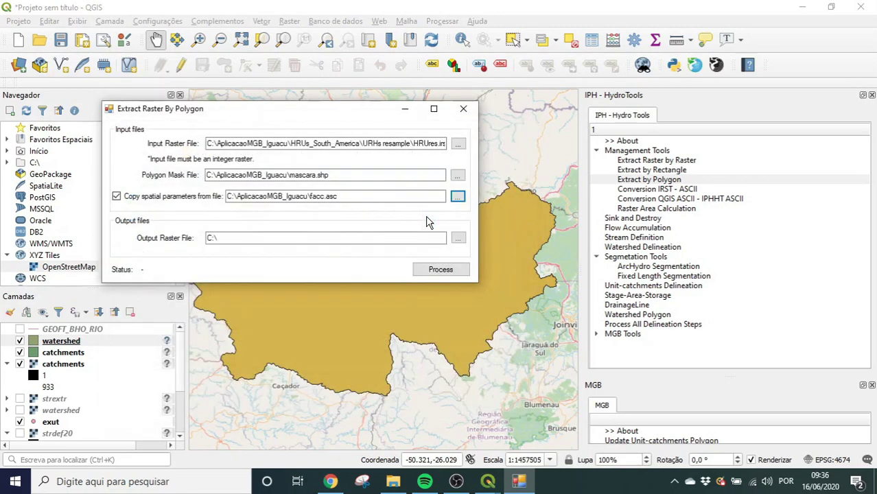
Set the output raster to urh_extr.asc in AplicacaoMGB_Iguacu, run the extraction, and close the tool
click(457, 238)
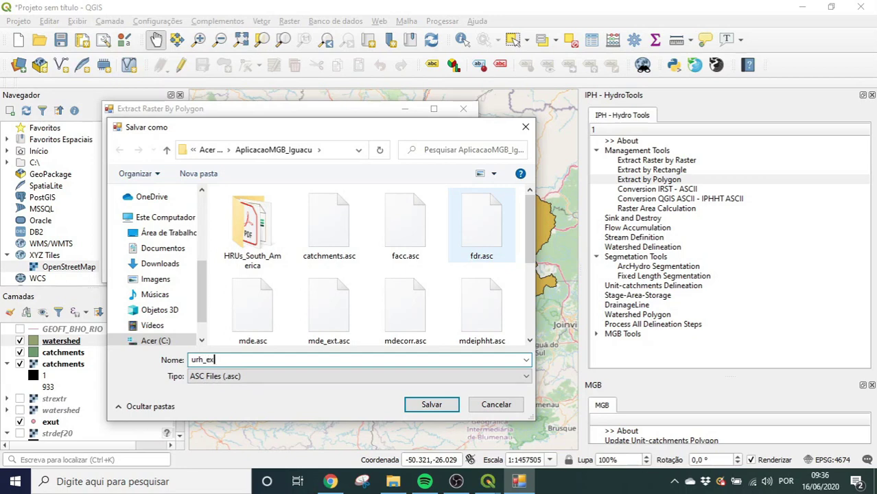
text(urh_extr)
key(Return)
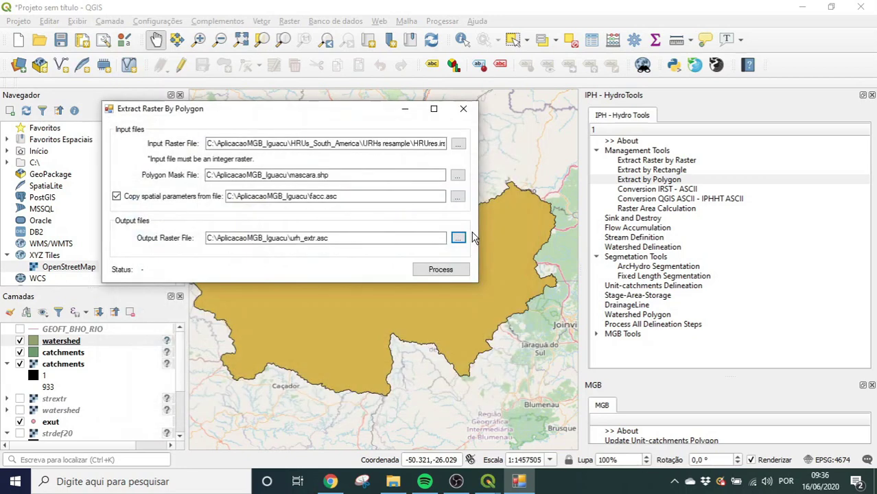
click(453, 270)
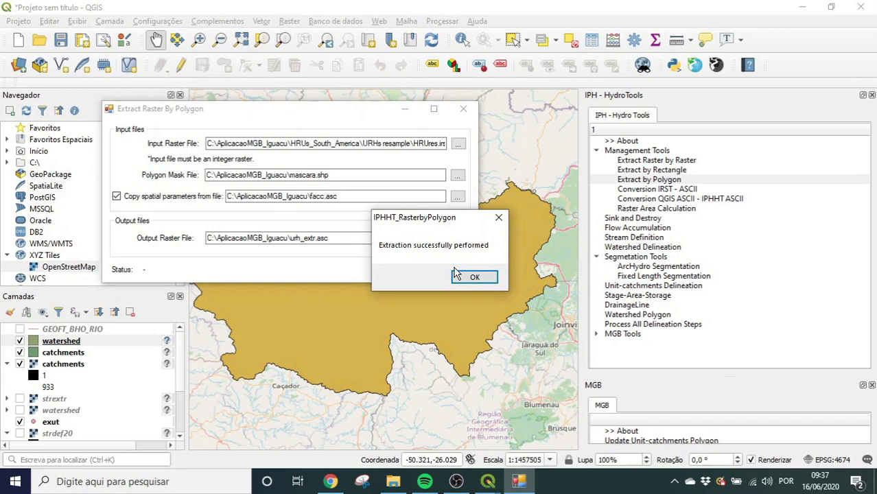
click(466, 278)
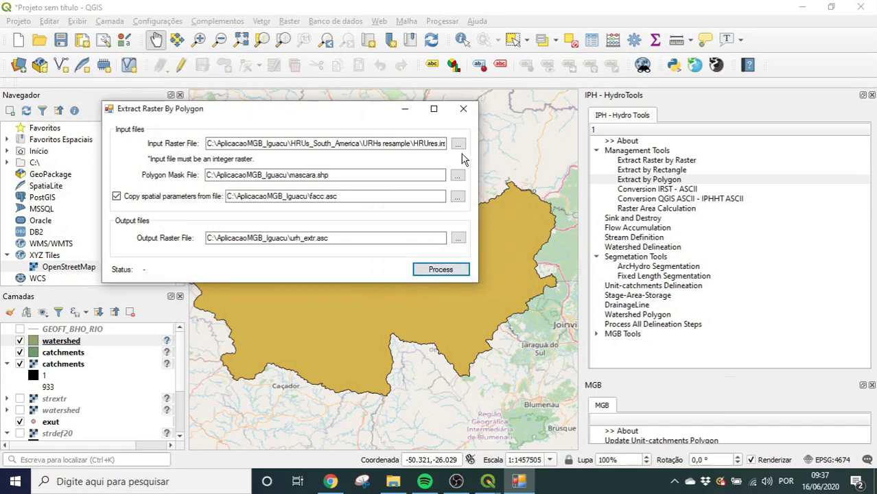
click(464, 110)
Add the raster urh_extr.asc from AplicacaoMGB_Iguacu to the project as a layer
click(18, 65)
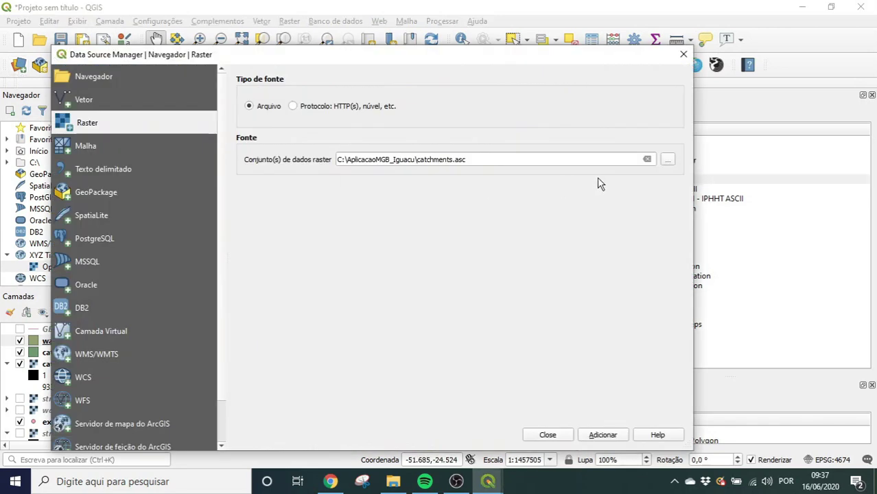
click(668, 160)
scroll(412, 241, down, 5)
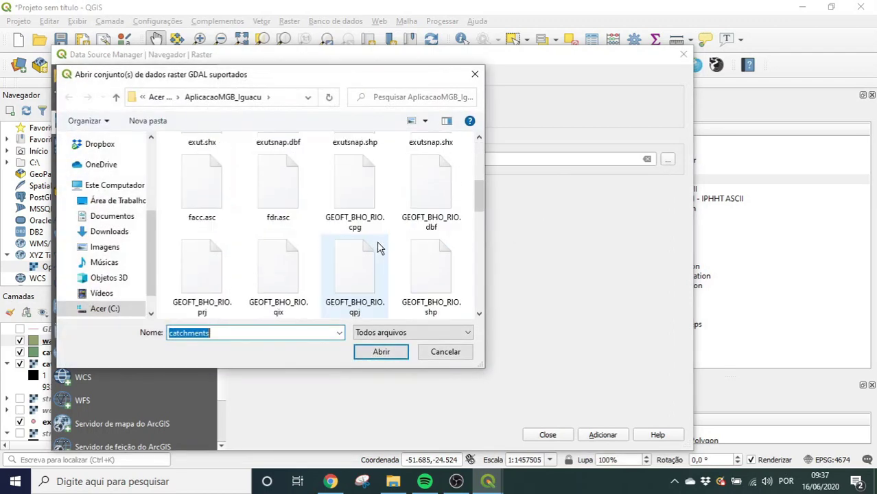
scroll(375, 240, down, 3)
double_click(358, 227)
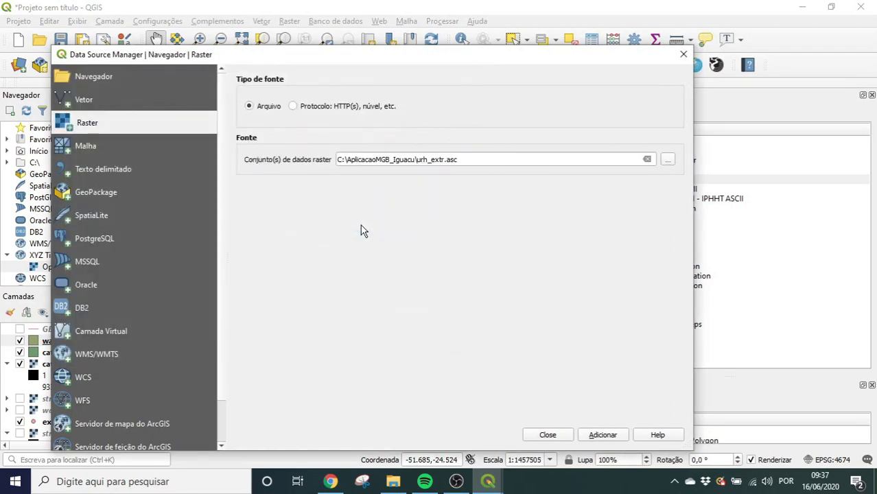
click(580, 440)
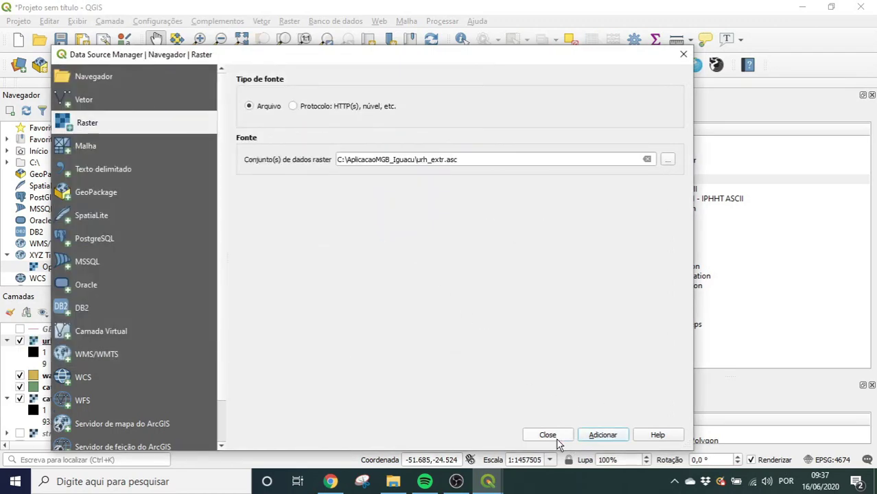
click(555, 439)
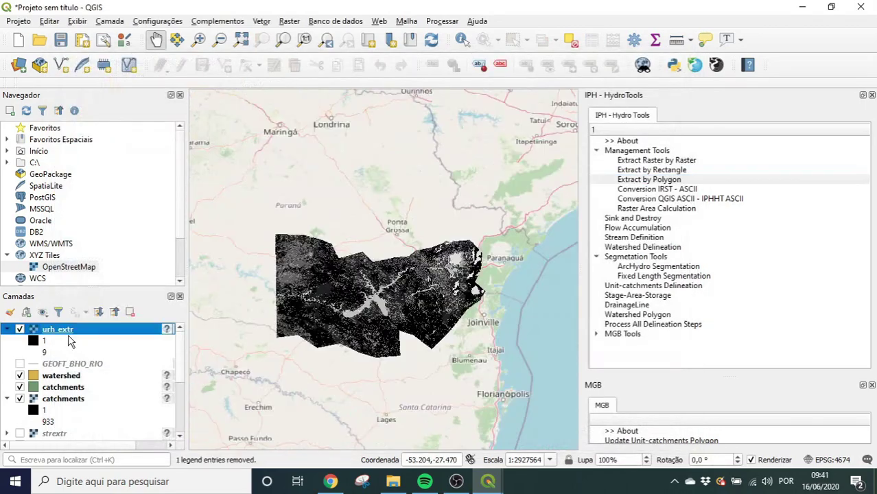
In the urh_extr layer's symbology, set the rendering type to Banda simples falsa-cor
right_click(61, 331)
click(103, 321)
click(367, 89)
click(375, 98)
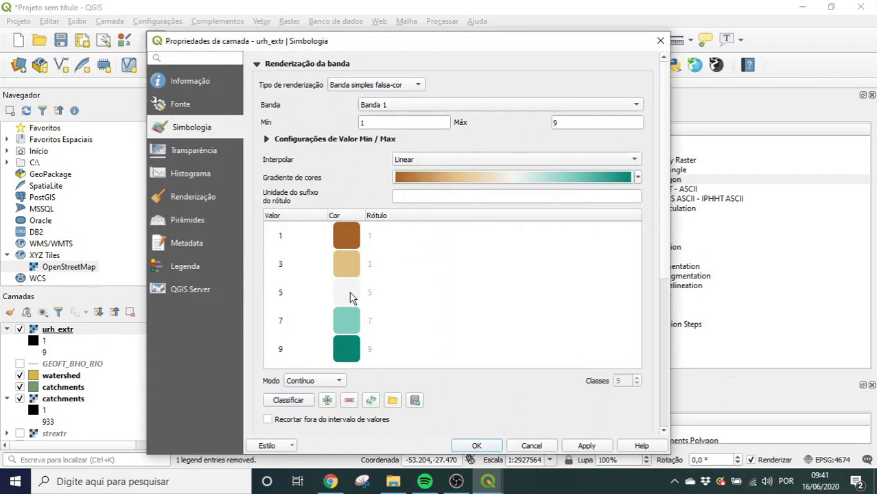
Classify the urh_extr color ramp in Intervalo igual mode with 9 classes and apply the symbology
click(328, 383)
click(327, 392)
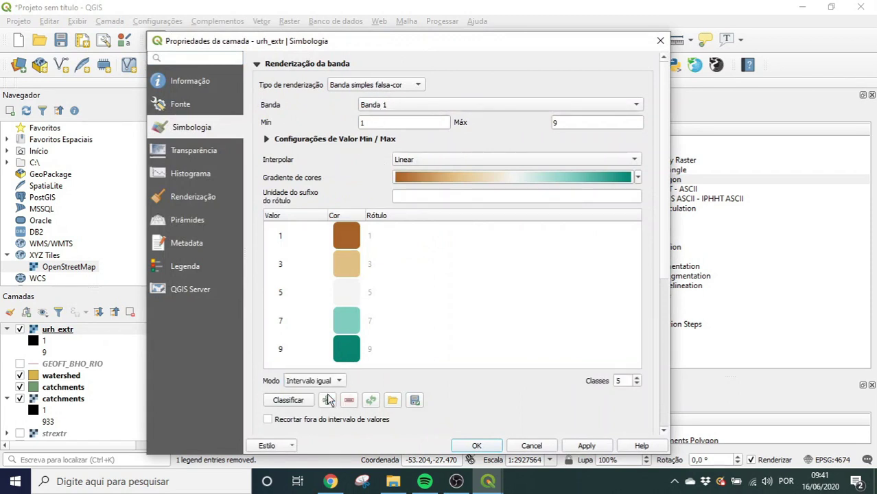
click(637, 379)
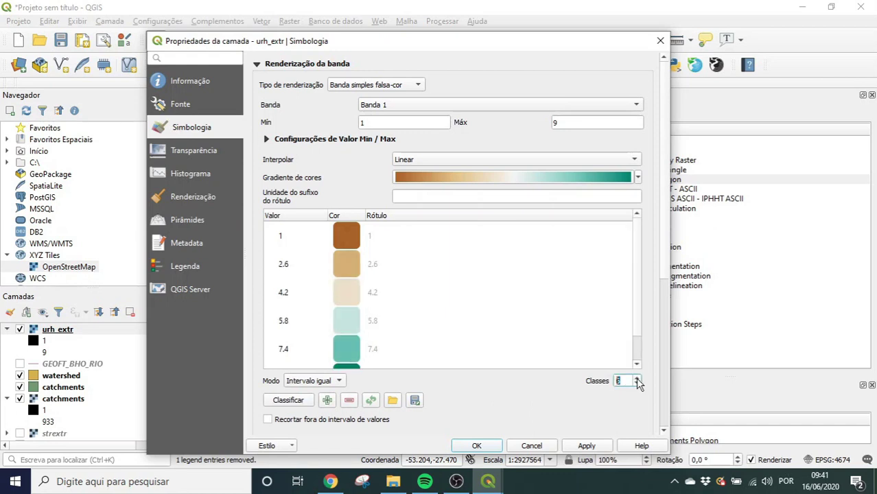
click(637, 379)
click(637, 380)
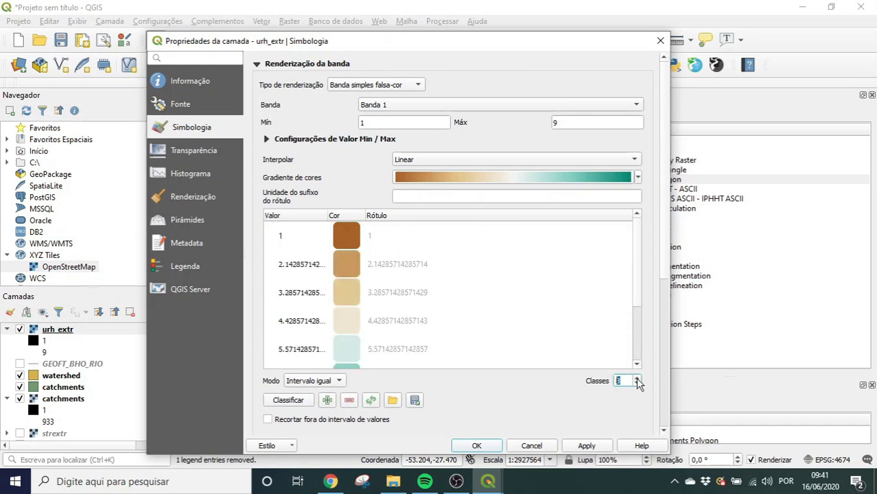
click(637, 379)
drag(637, 281, 638, 362)
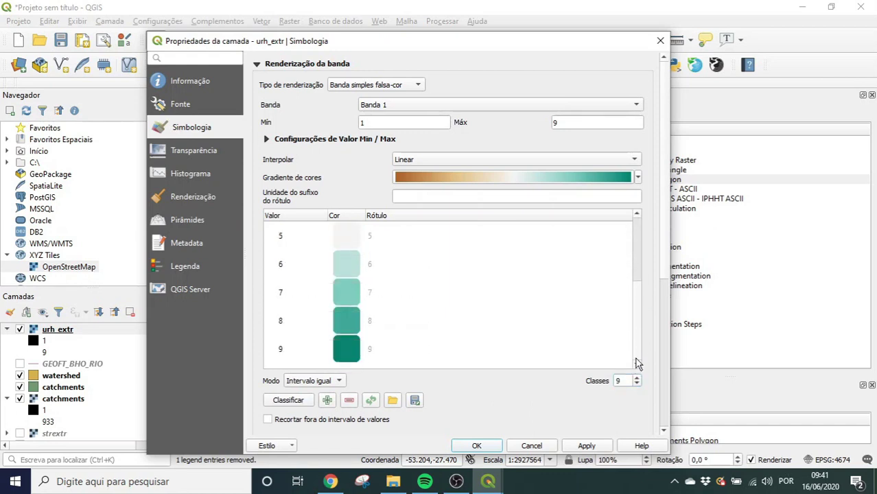
click(588, 446)
click(489, 447)
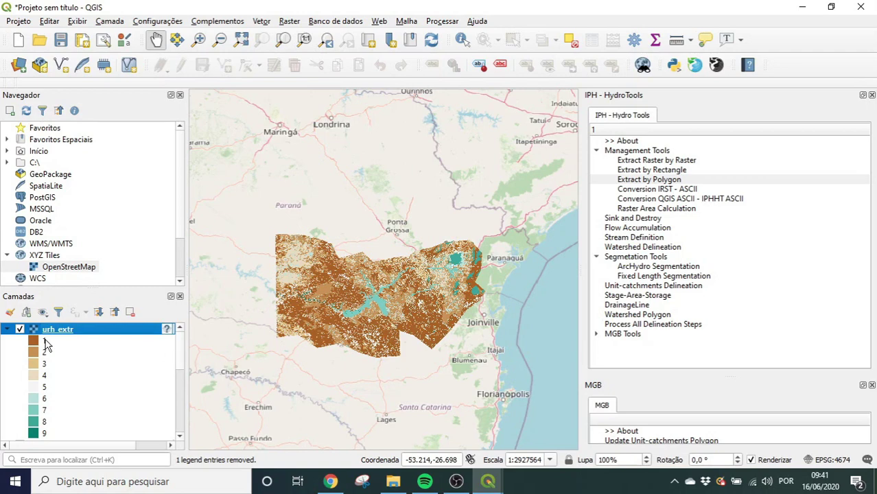
Identify the HRU value of a white pixel near the reservoir in the urh_extr raster
scroll(183, 360, down, 1)
scroll(388, 267, up, 2)
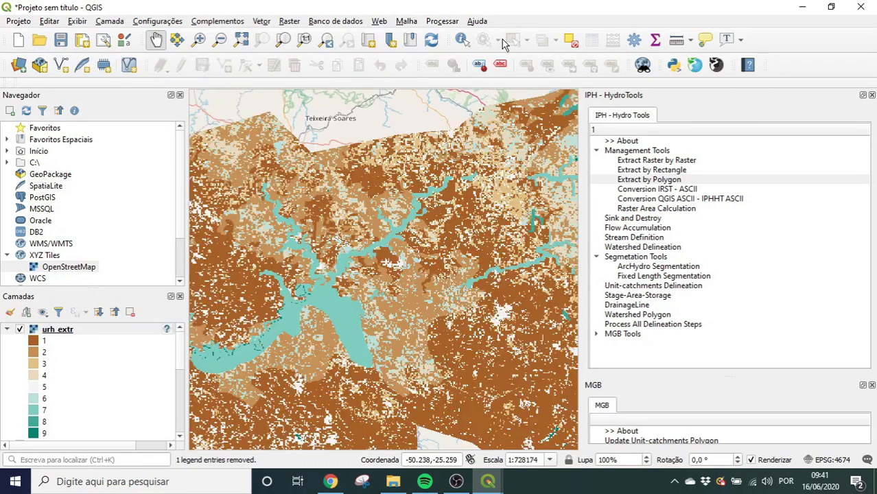
click(462, 39)
click(338, 311)
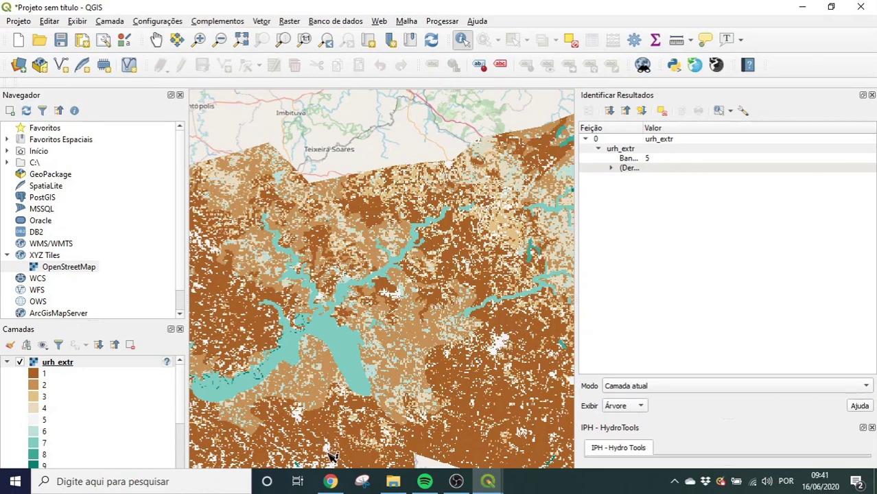
Switch to File Explorer and open the Descricao spreadsheet from the HRUs_South_America folder to read the HRU code descriptions
click(393, 481)
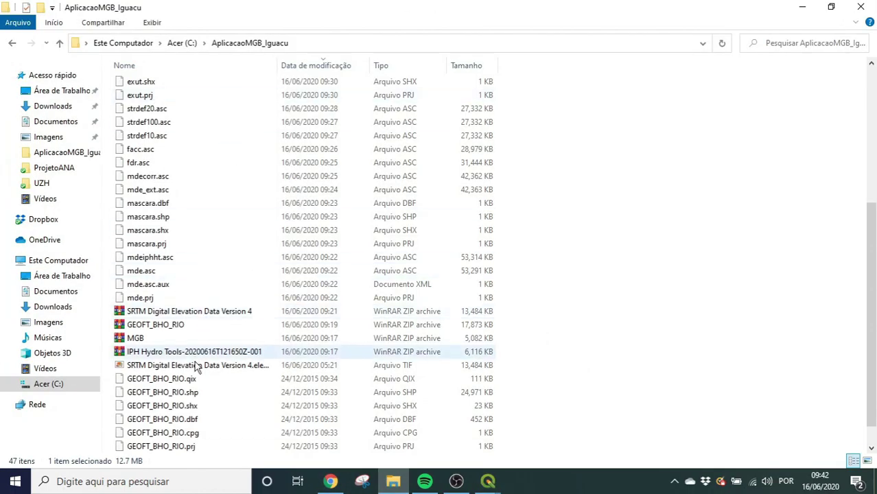
scroll(206, 363, down, 1)
double_click(147, 447)
click(141, 99)
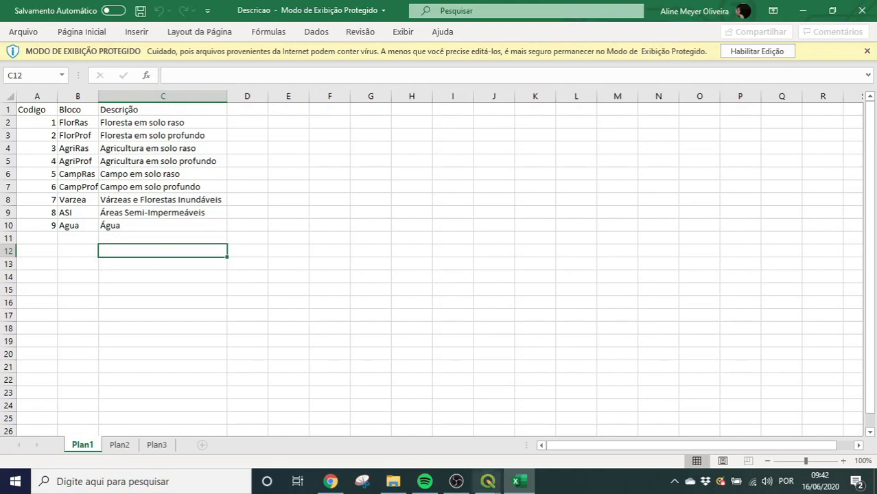
Return to QGIS, view the whole urh_extr raster, and close the identification results
mouse_move(489, 481)
click(371, 447)
scroll(397, 377, down, 3)
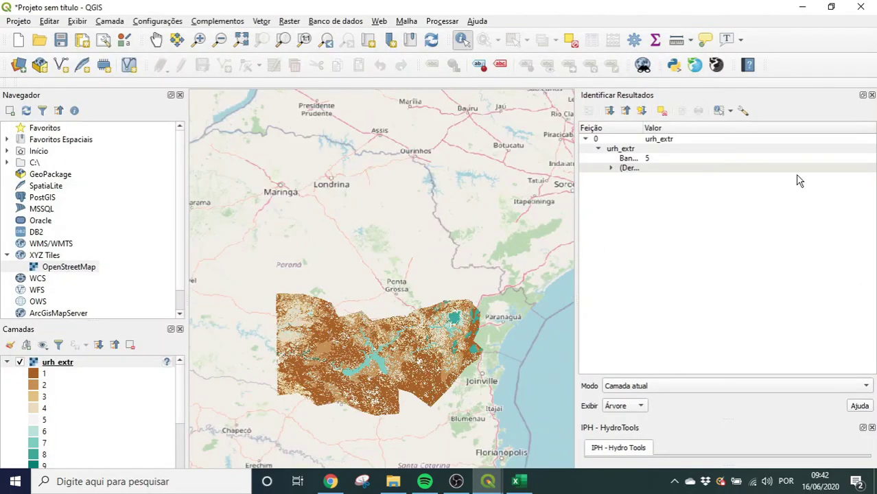
click(872, 95)
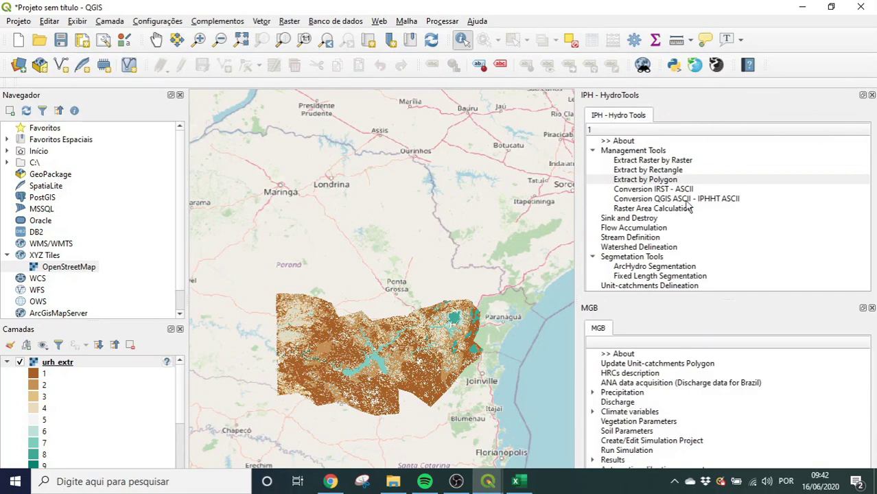
Open the MGB - Processing tool and load mde_ext.asc as the Digital Elevation Model
drag(720, 299, 707, 382)
click(593, 335)
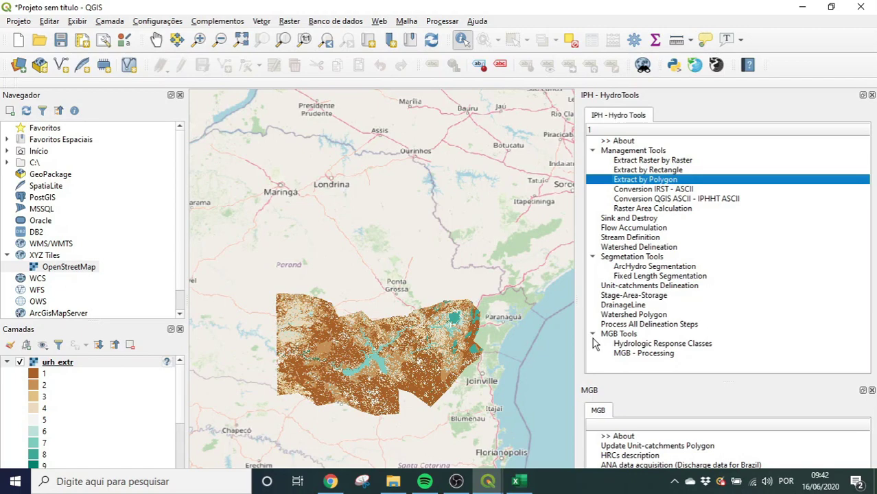
click(643, 353)
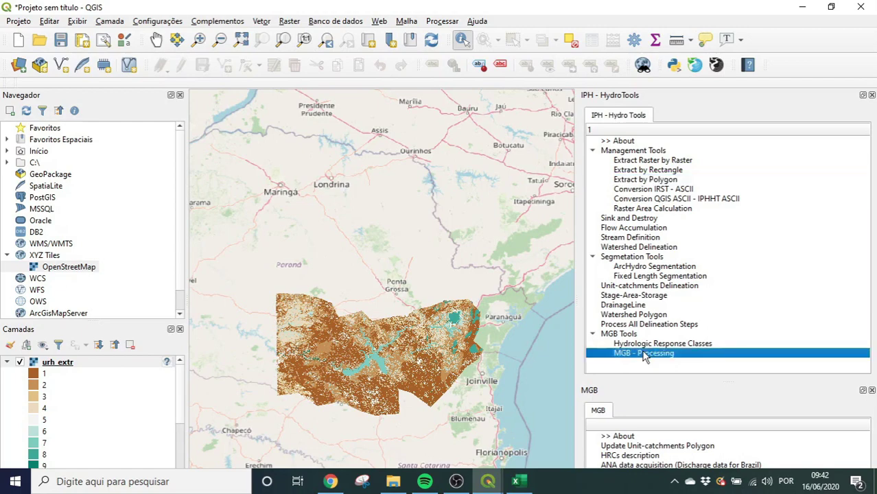
double_click(644, 354)
click(421, 81)
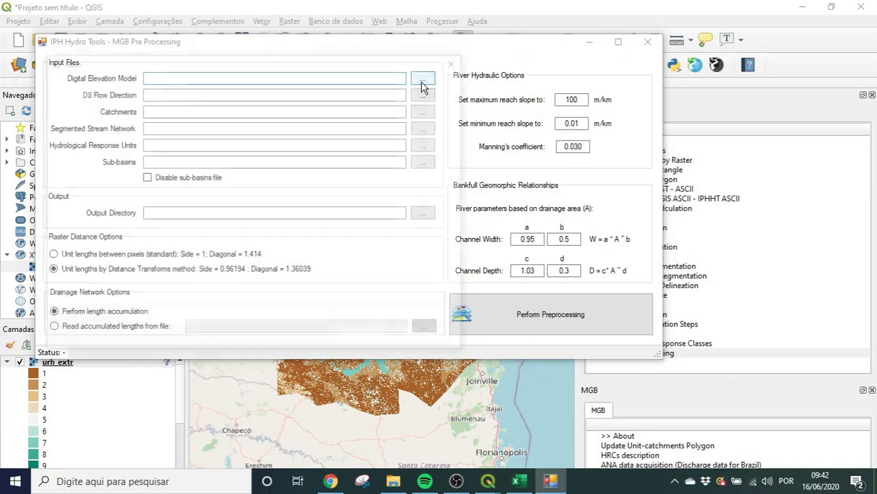
scroll(366, 255, down, 1)
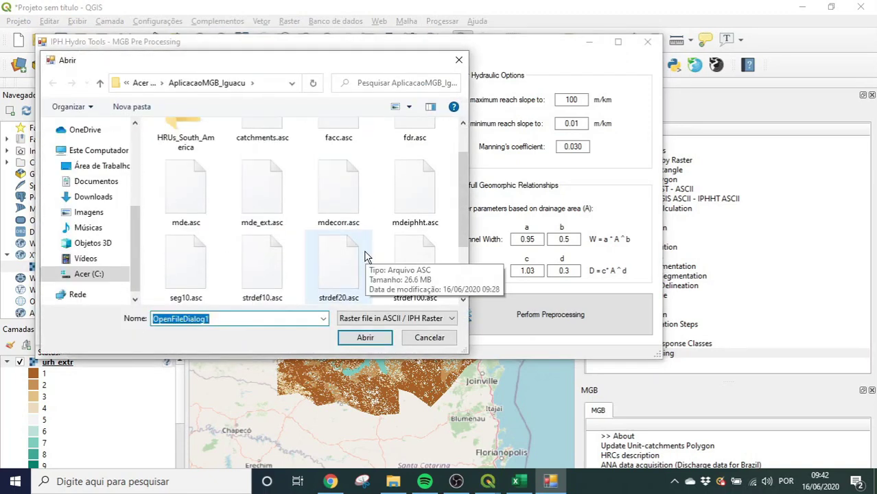
click(273, 209)
double_click(273, 205)
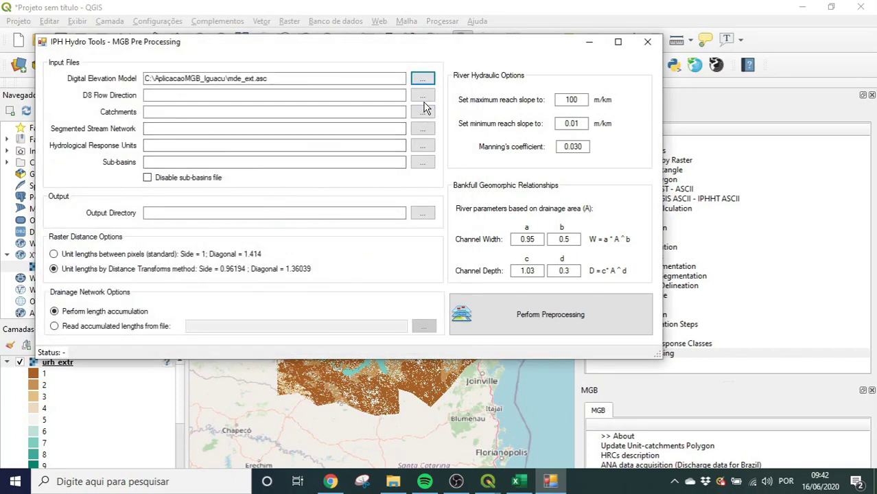
Load fdr.asc as the D8 Flow Direction and catchments.asc as the Catchments input
click(424, 98)
drag(315, 68, 462, 82)
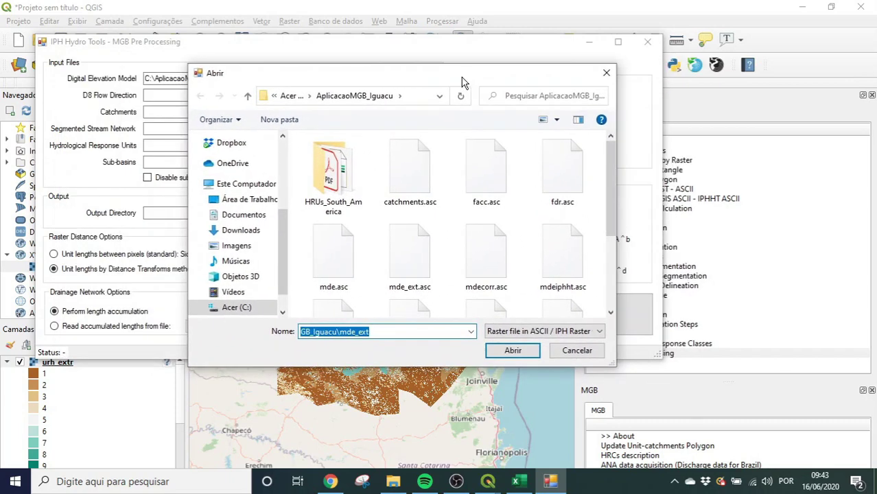
double_click(553, 175)
click(425, 112)
double_click(410, 172)
Load seg10.asc as the Segmented Stream Network and urh_extr.asc as the Hydrological Response Units input
click(422, 128)
scroll(501, 261, down, 3)
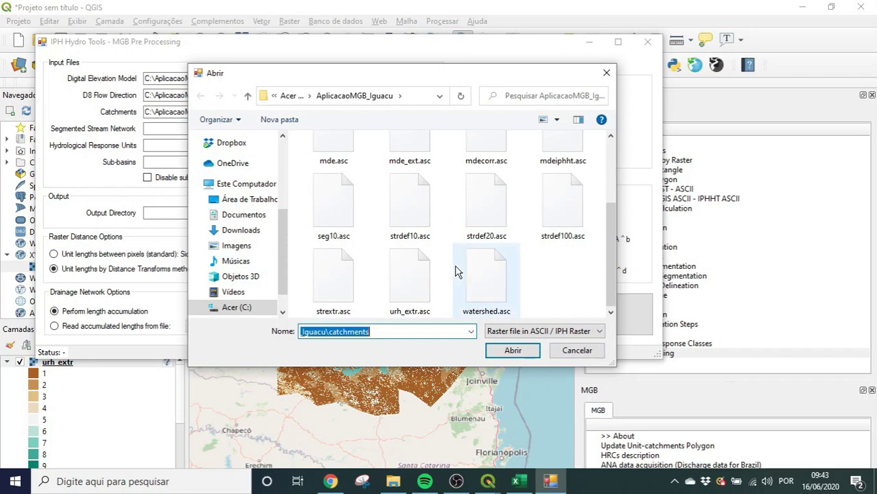
double_click(324, 214)
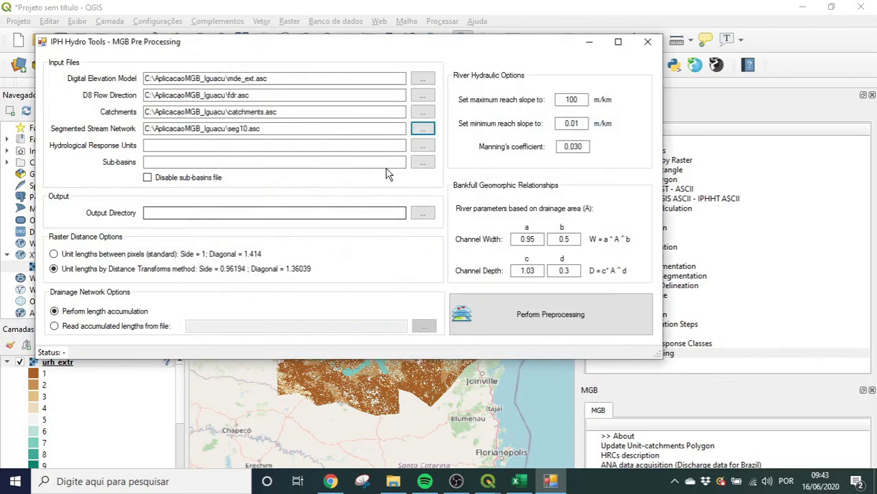
click(425, 148)
scroll(524, 290, down, 3)
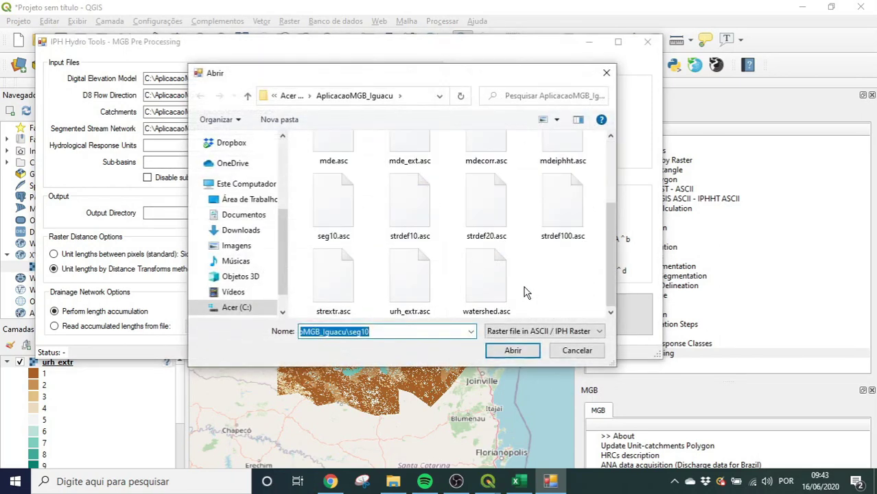
double_click(420, 275)
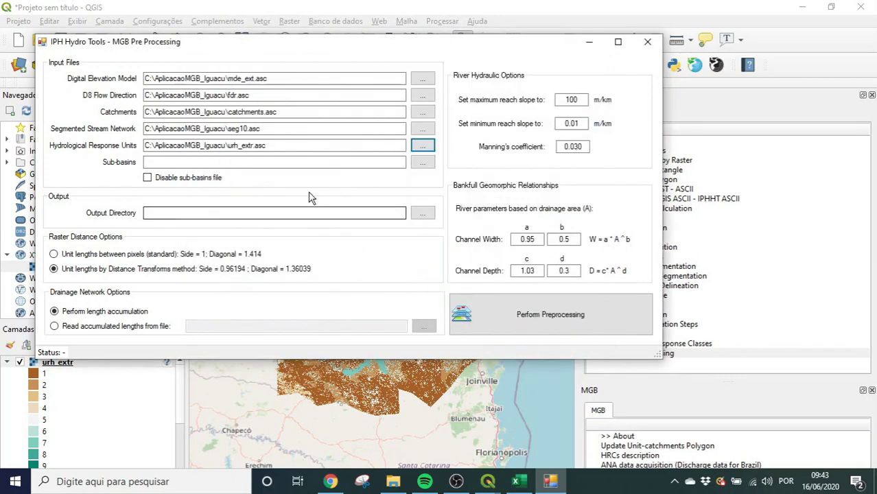
click(289, 162)
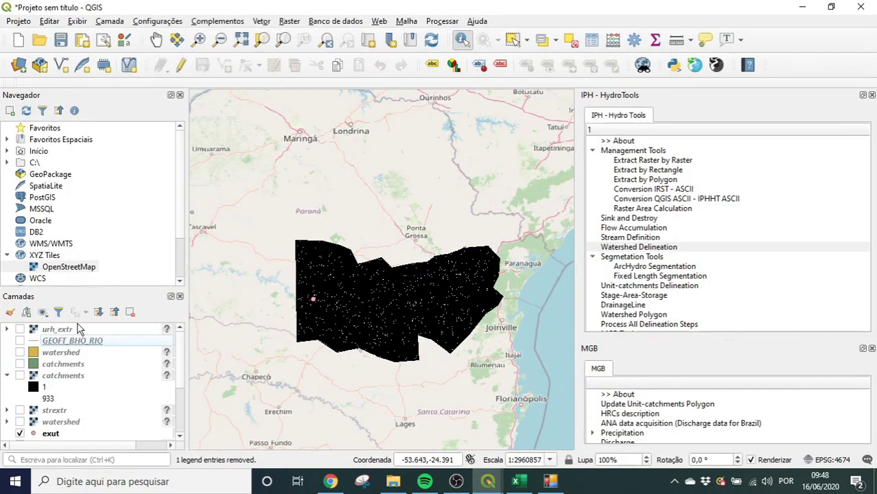
Return to the QGIS map and create a new point shapefile layer named exutsub in the AplicacaoMGB_Iguacu folder
click(103, 22)
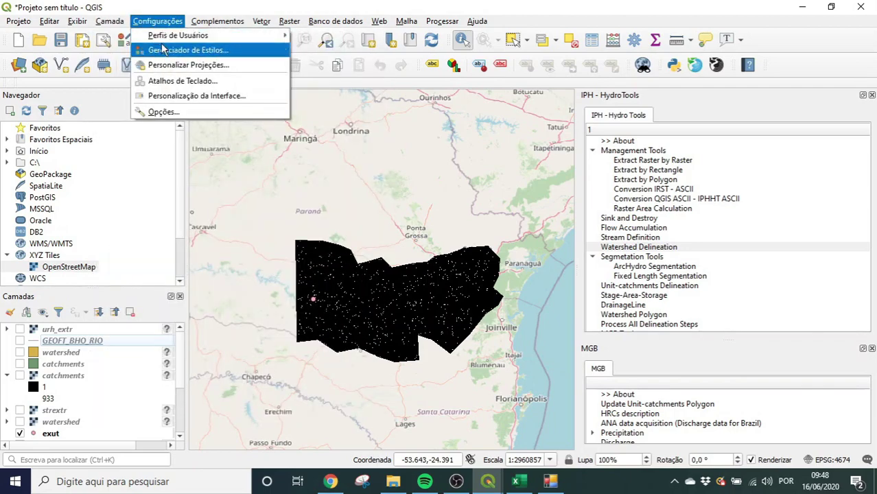
mouse_move(307, 55)
click(422, 65)
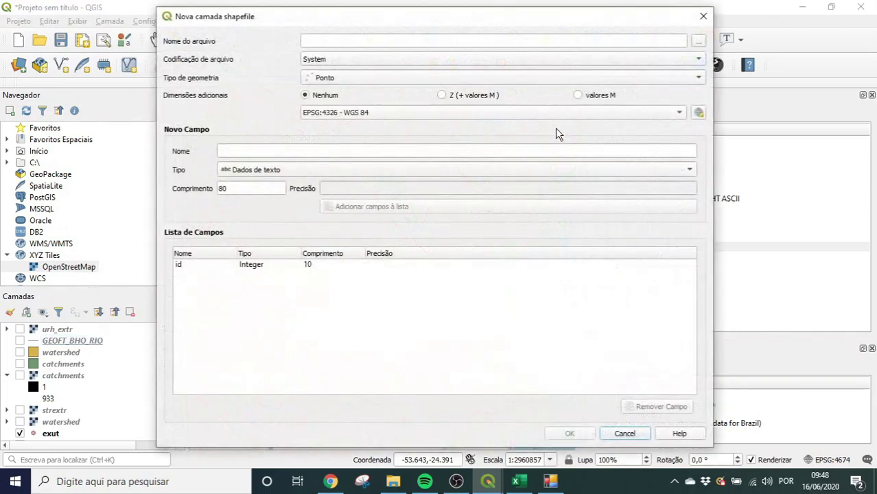
click(698, 41)
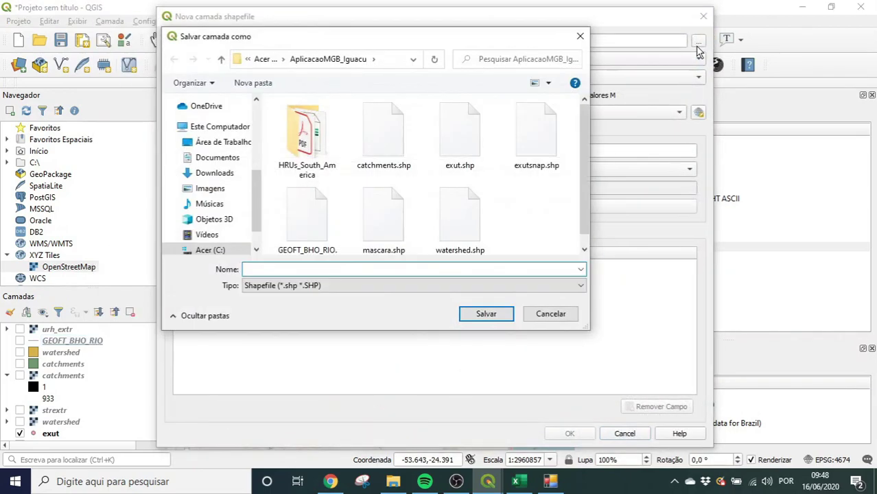
text(exutsub)
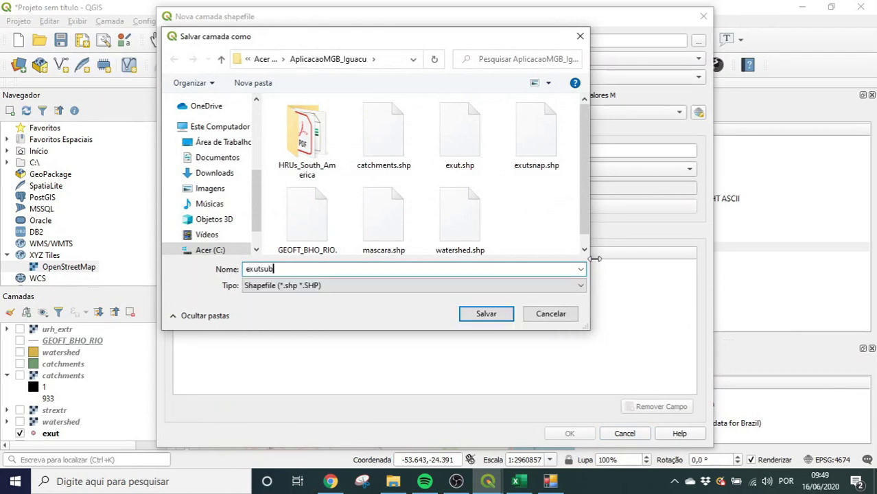
click(488, 313)
click(590, 437)
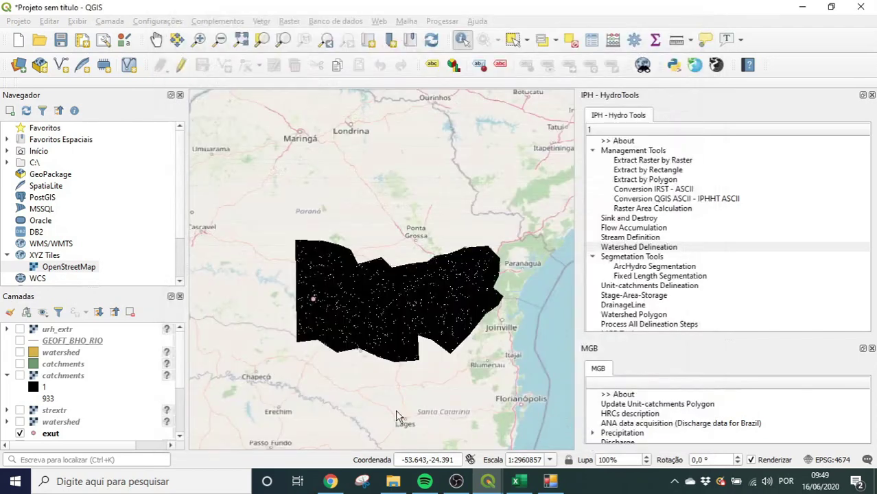
Start editing exutsub and add a point on the stream pixel at the existing exut outlet, leaving its id empty
click(180, 65)
click(224, 65)
scroll(303, 303, up, 7)
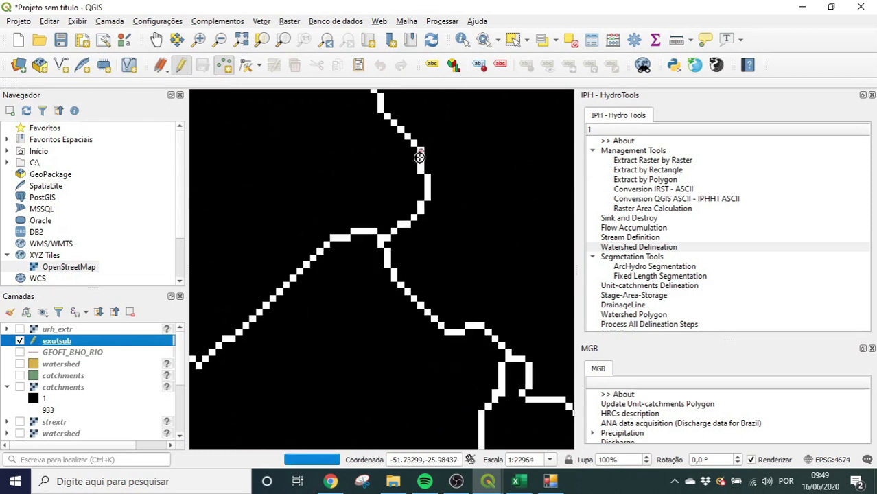
scroll(425, 153, up, 3)
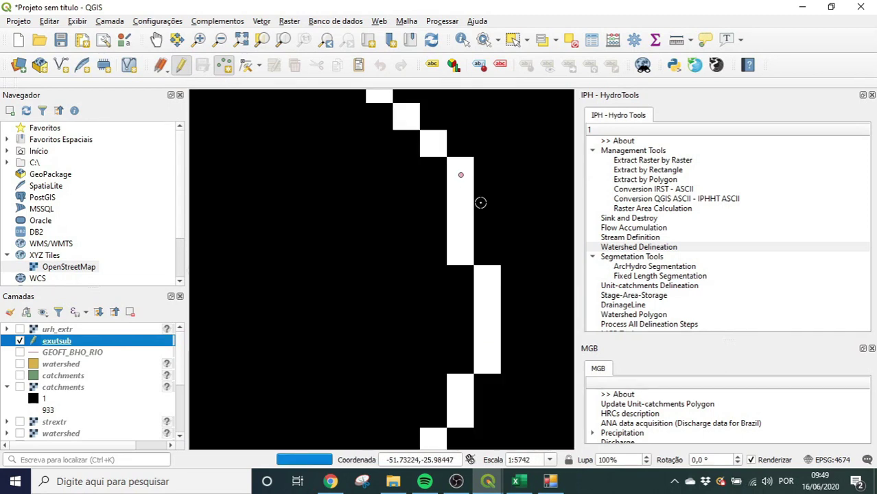
scroll(496, 166, down, 1)
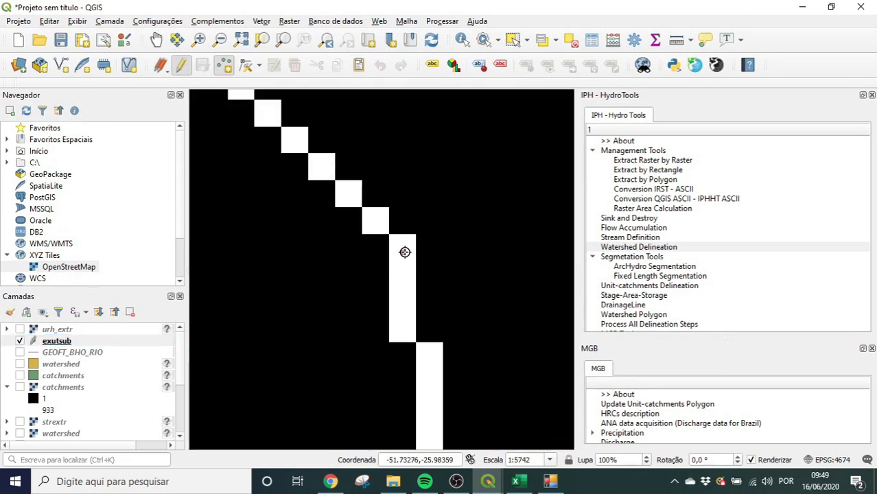
click(403, 252)
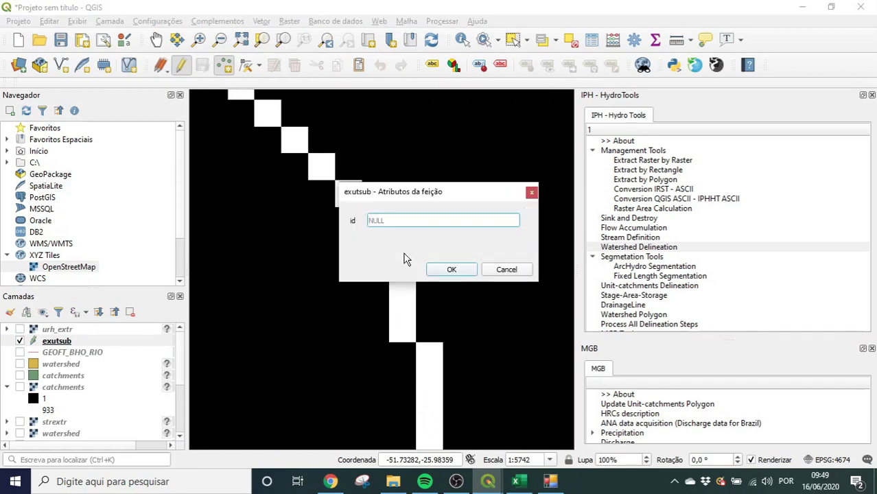
key(Return)
Add a second exutsub point on the upstream river pixel near -50.381, -25.878, leaving its id empty
scroll(404, 254, down, 5)
scroll(209, 297, down, 4)
drag(461, 243, 492, 240)
scroll(423, 270, up, 3)
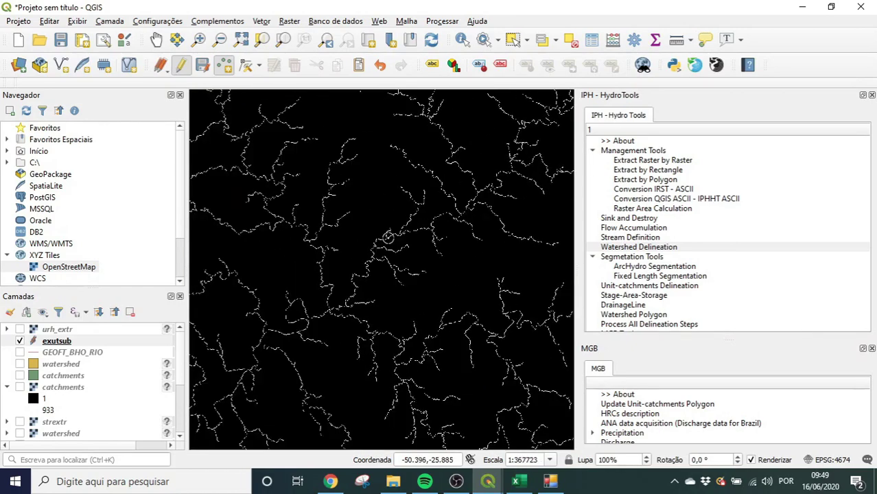
scroll(397, 237, up, 5)
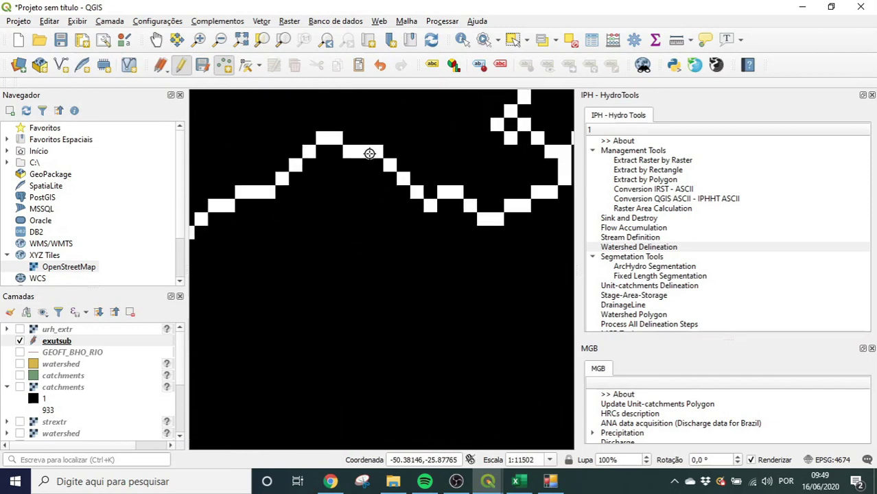
click(368, 151)
key(Return)
End editing of the exutsub layer, saving the changes, and view both outlet points over the whole basin
click(181, 64)
click(409, 247)
scroll(360, 223, down, 8)
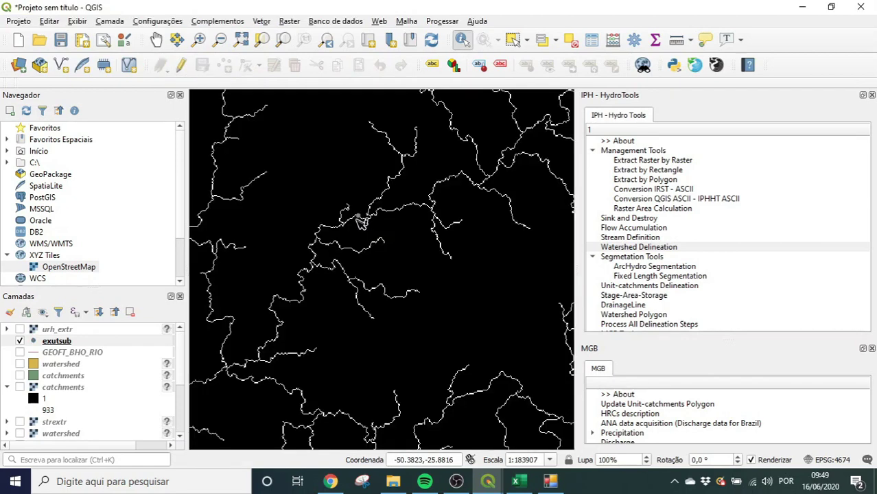
scroll(180, 398, down, 3)
scroll(175, 391, up, 3)
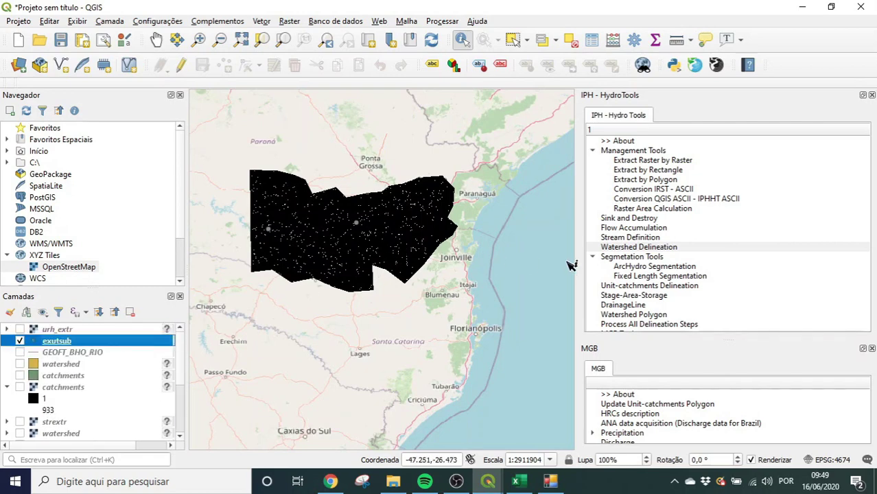
Open the Watershed Delineation tool and load fdr.asc as flow direction and strdef20.asc as stream definition
double_click(640, 249)
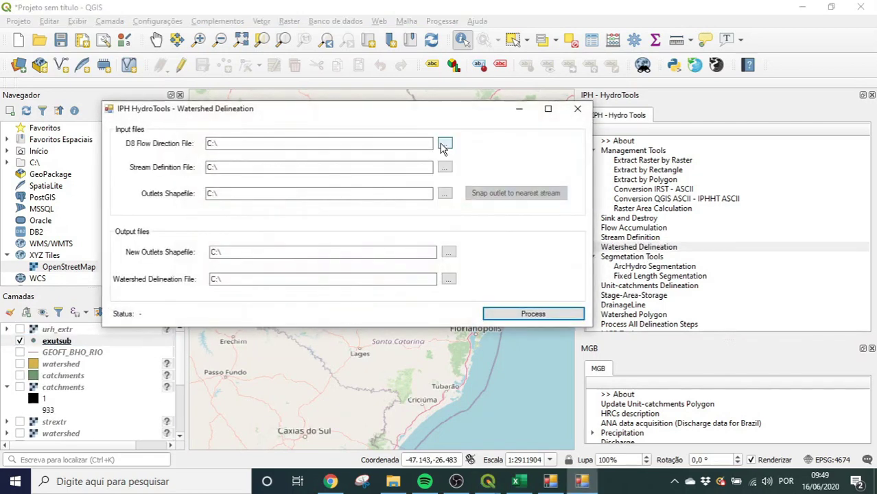
click(443, 146)
double_click(484, 227)
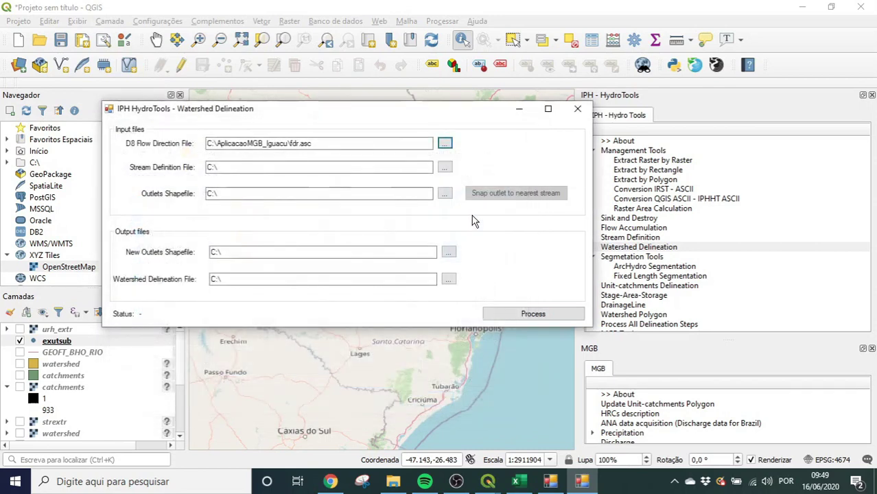
click(445, 167)
scroll(360, 281, down, 2)
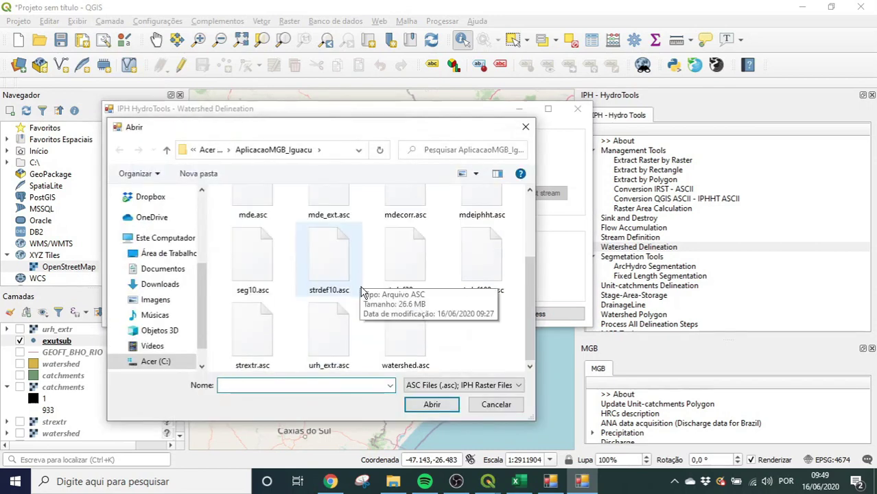
double_click(404, 264)
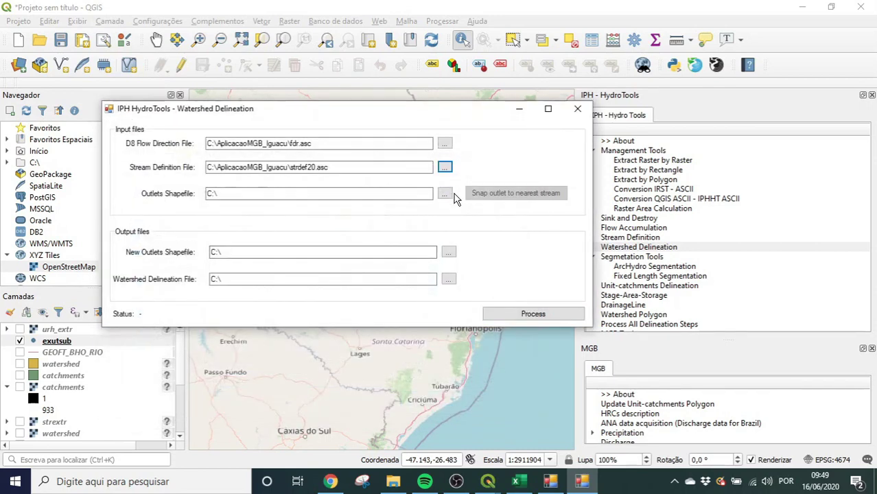
Load exutsub.shp as the outlets shapefile and snap the outlets to the nearest stream, saving them as exutsubsnap
click(446, 194)
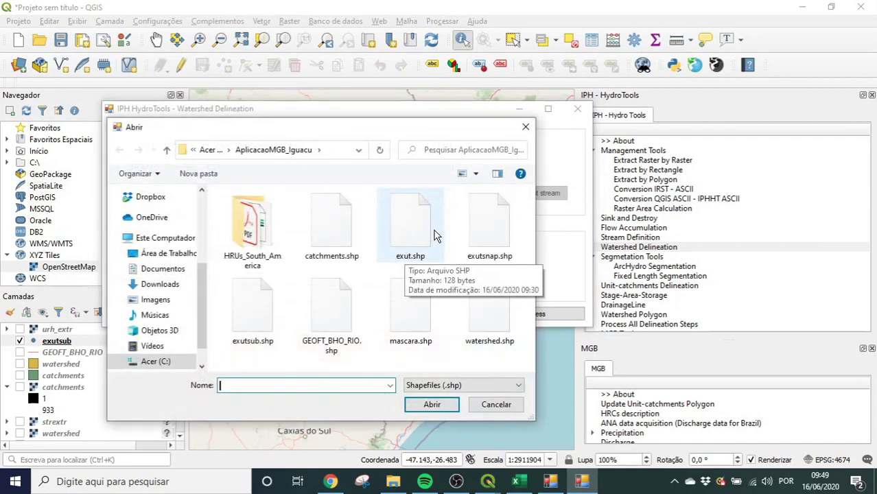
double_click(265, 295)
click(500, 199)
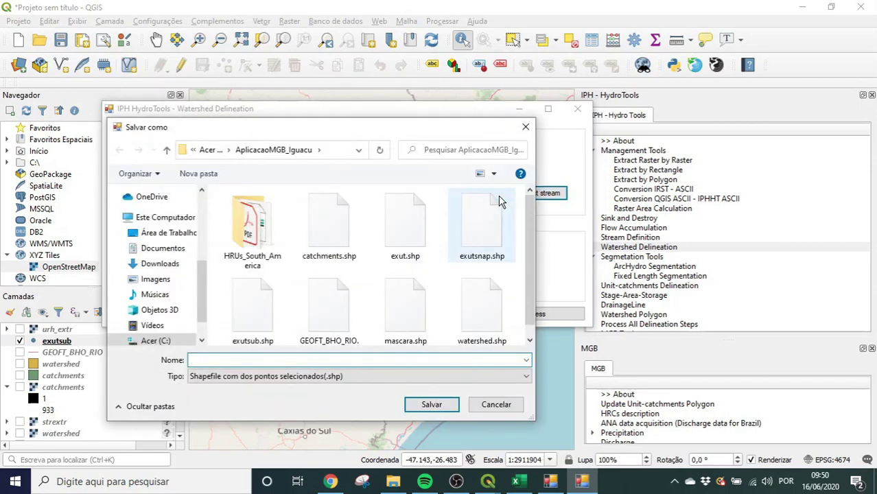
text(exutsub)
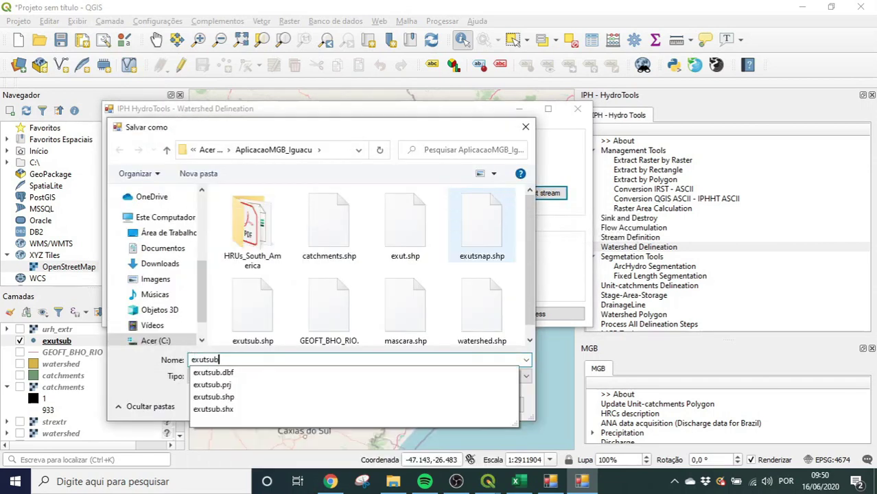
text(snap)
key(Return)
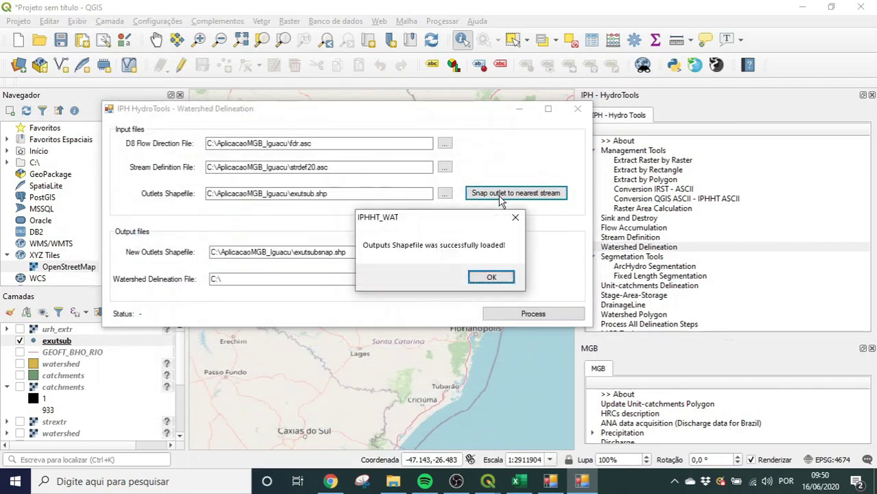
click(491, 277)
Set the watershed delineation output file to subbacias and process the delineation
click(446, 279)
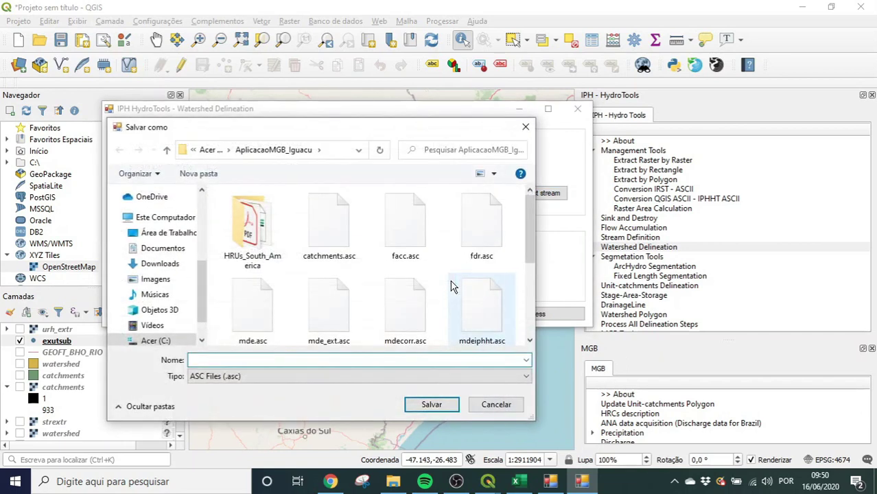
text(subbacias)
key(Return)
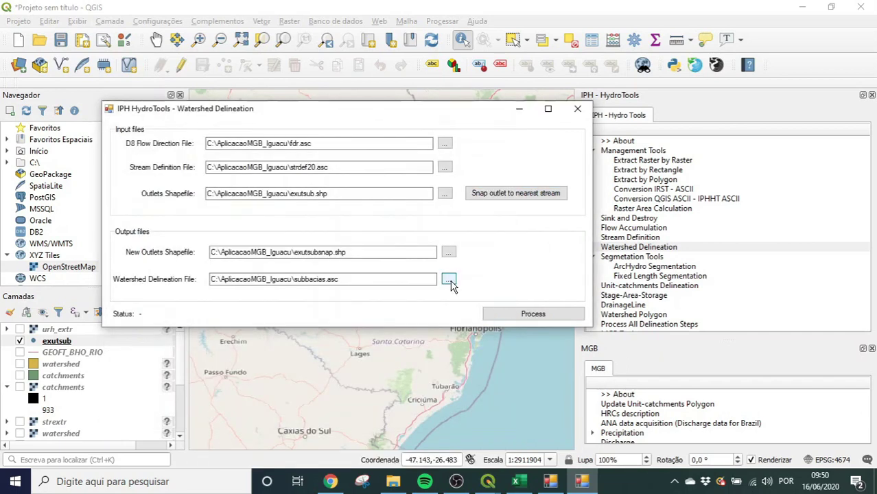
click(541, 315)
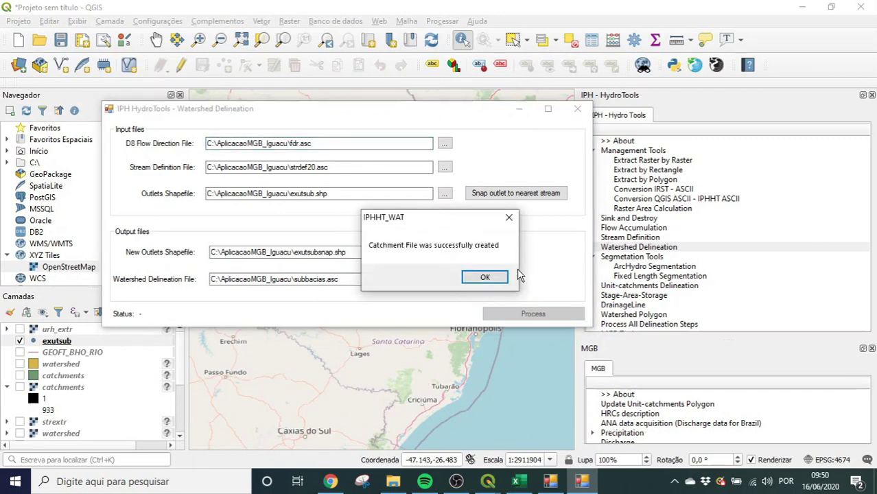
Finish the watershed delineation and add subbacias.asc from the AplicacaoMGB_Iguacu folder to QGIS as a raster layer
click(484, 276)
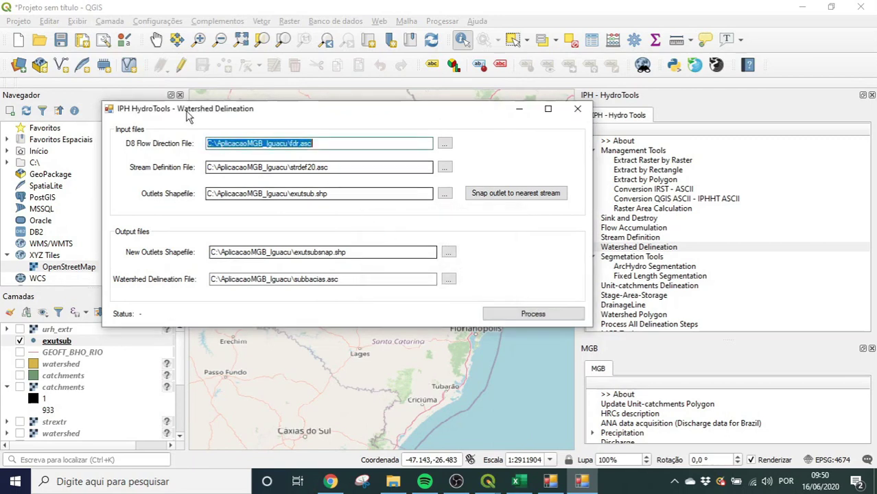
click(19, 65)
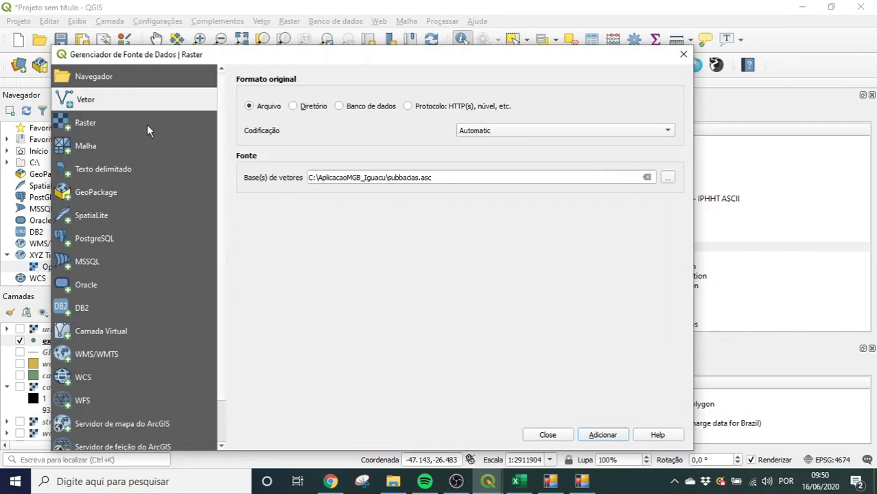
click(103, 123)
click(668, 159)
scroll(374, 261, down, 8)
scroll(403, 286, down, 3)
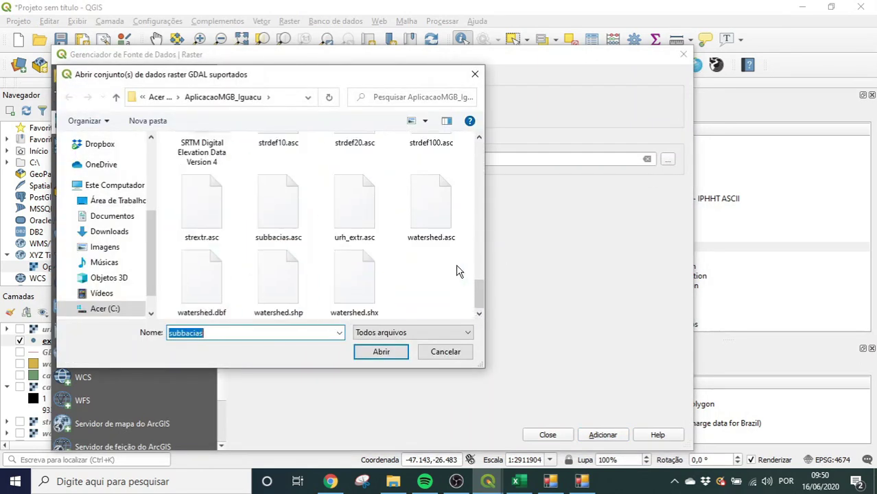
double_click(284, 214)
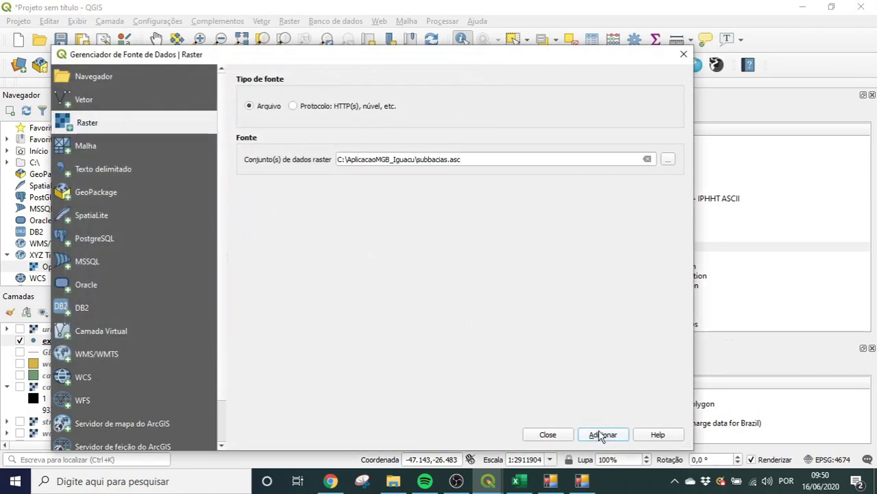
click(601, 435)
click(562, 438)
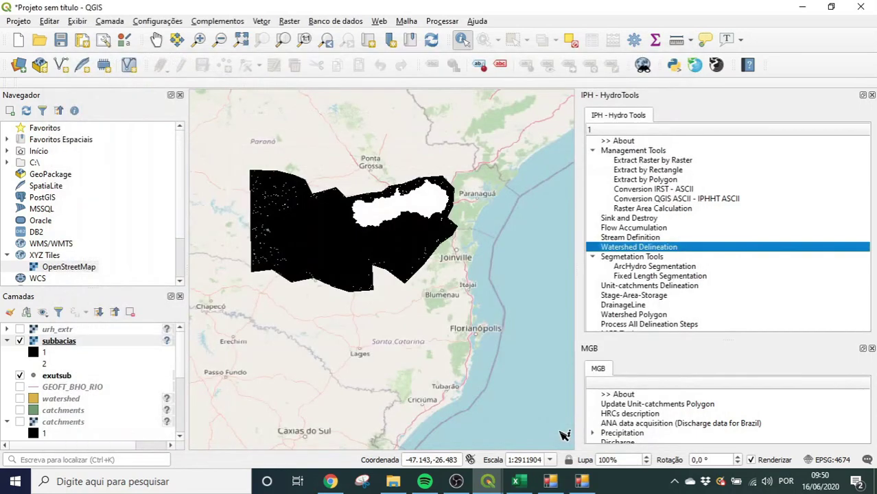
Hide the strdef20 layer and move the exutsub layer above subbacias so the outlets overlay the sub-basins
scroll(32, 405, down, 3)
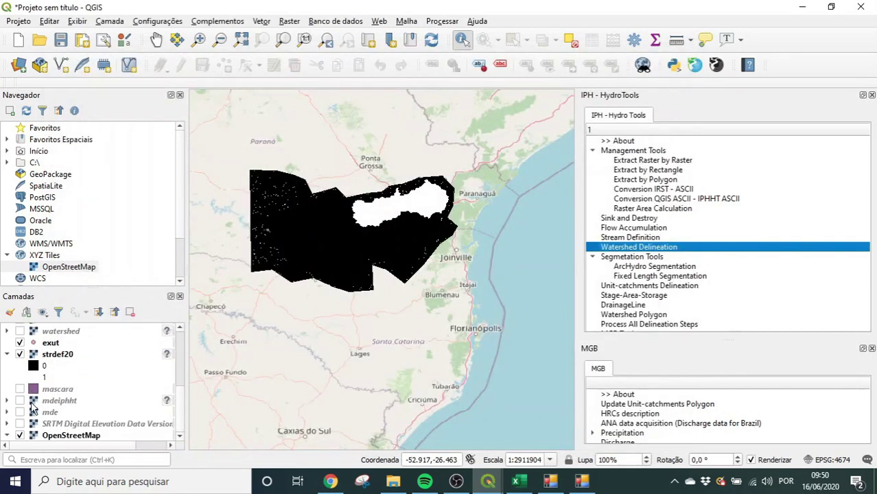
click(20, 355)
scroll(41, 353, up, 3)
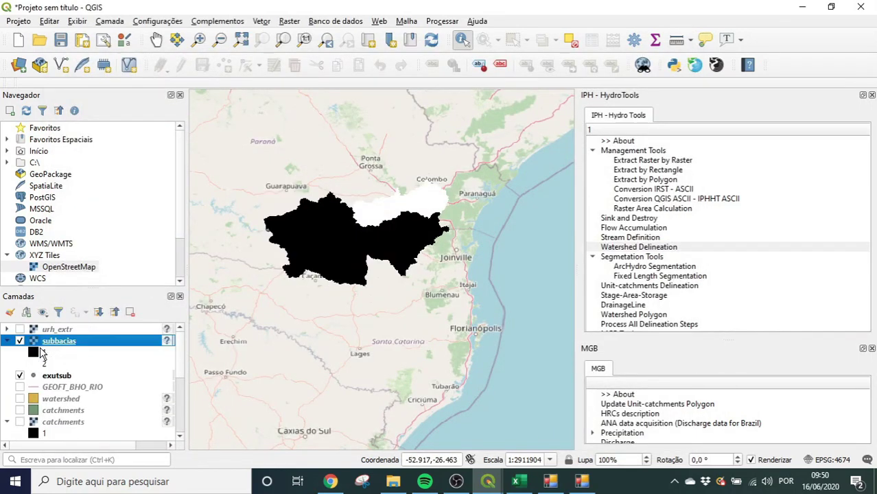
scroll(336, 247, up, 1)
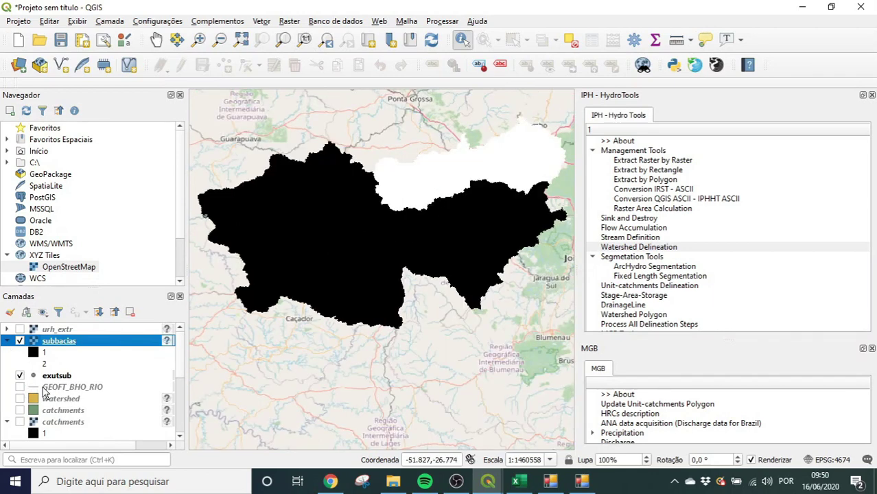
drag(51, 375, 62, 339)
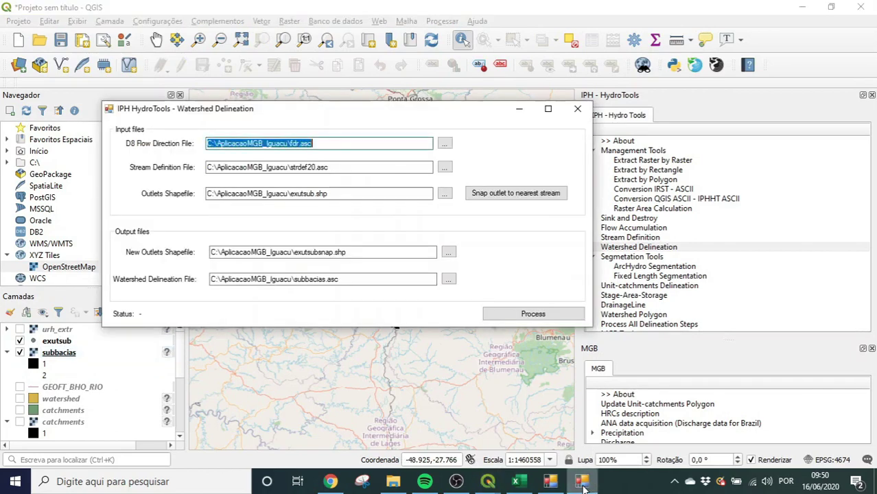
Close the Watershed Delineation tool and load subbacias.asc as the sub-basins input of MGB Pre Processing
click(568, 114)
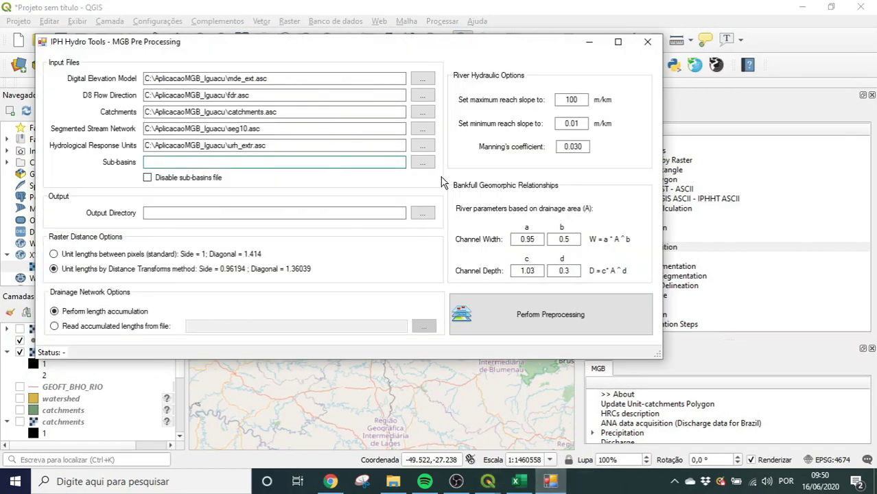
click(422, 162)
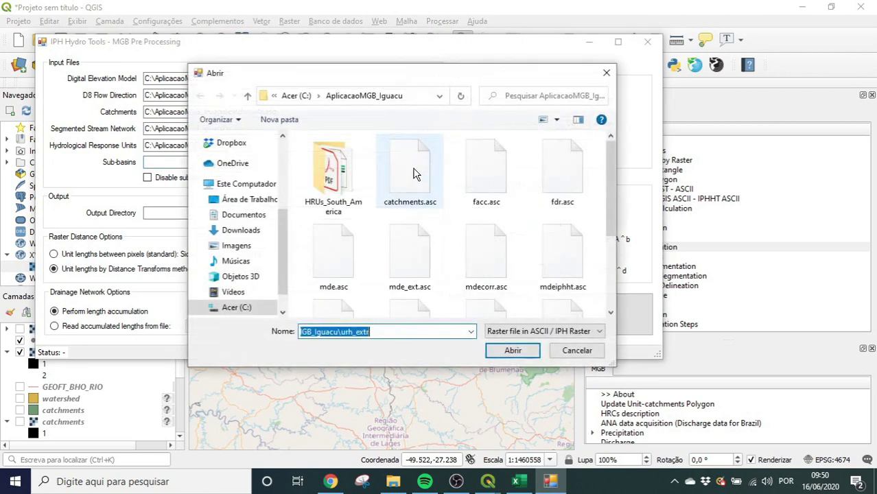
scroll(445, 261, down, 3)
double_click(416, 275)
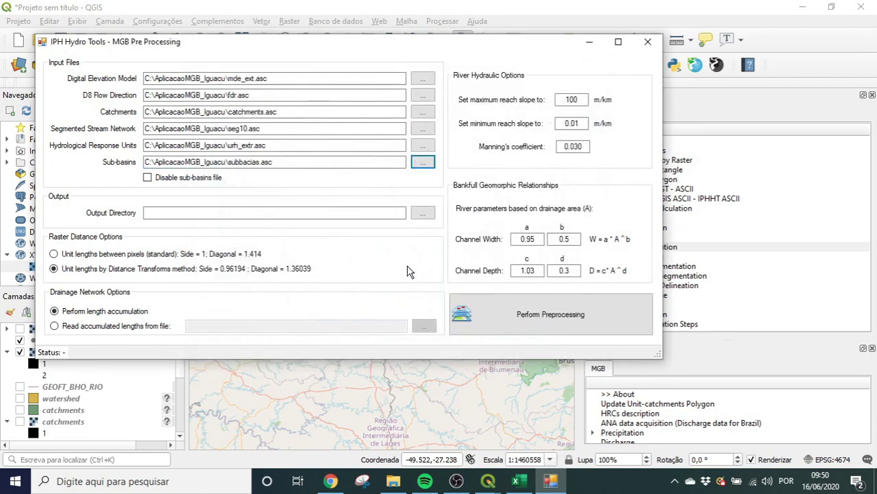
Set the preprocessing output directory to C:\AplicacaoMGB_Iguacu
click(422, 214)
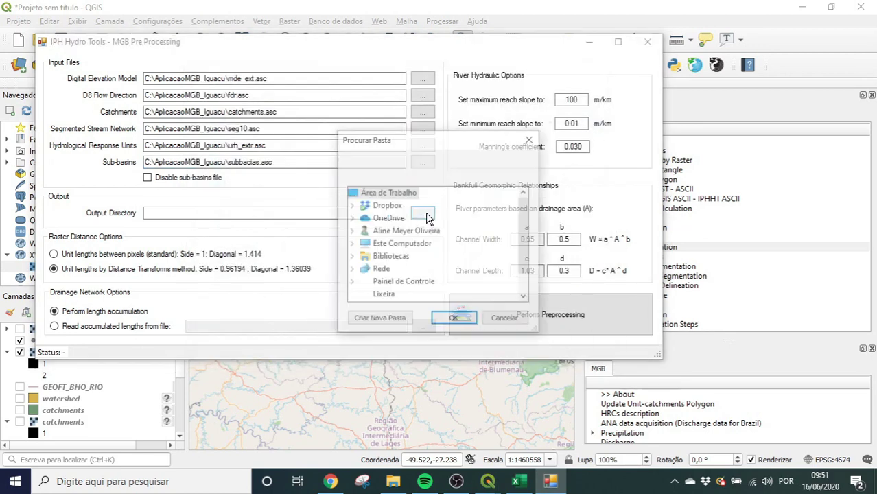
double_click(402, 244)
double_click(393, 296)
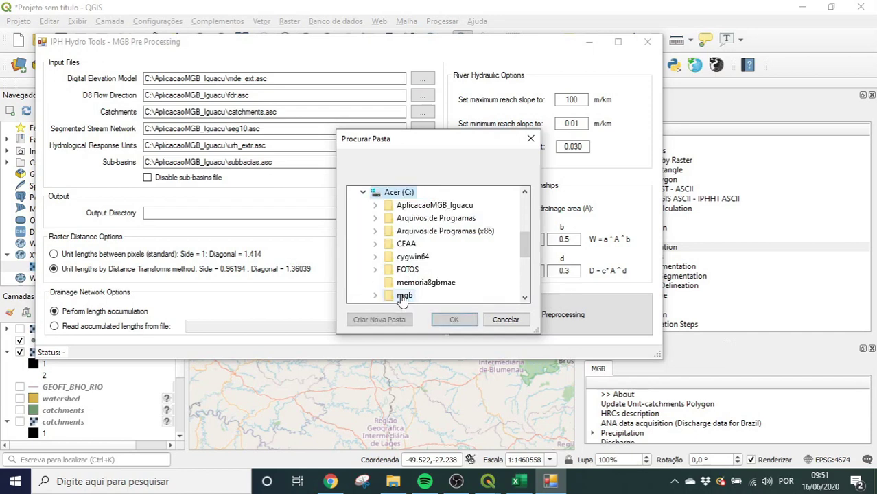
double_click(422, 205)
click(456, 320)
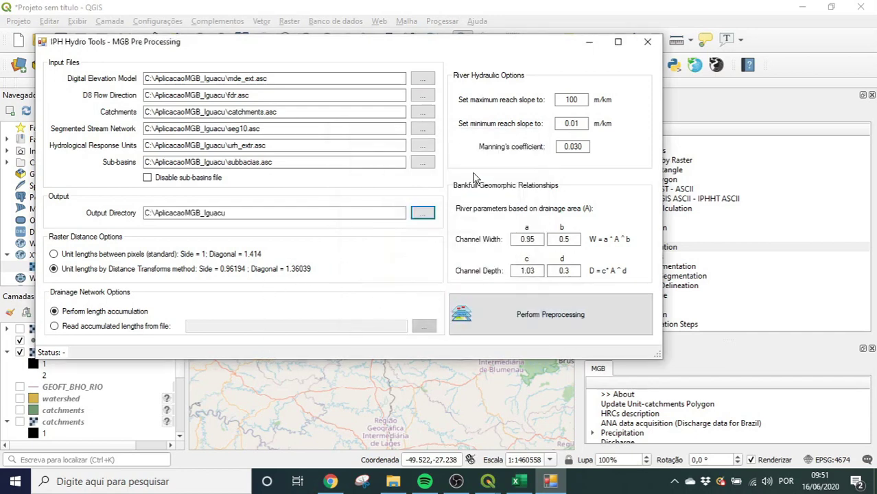
Set the bankfull geomorphic coefficients to a 0.89 and b 0.52 for channel width, c 0.05 and d 0.44 for channel depth
drag(541, 239, 498, 235)
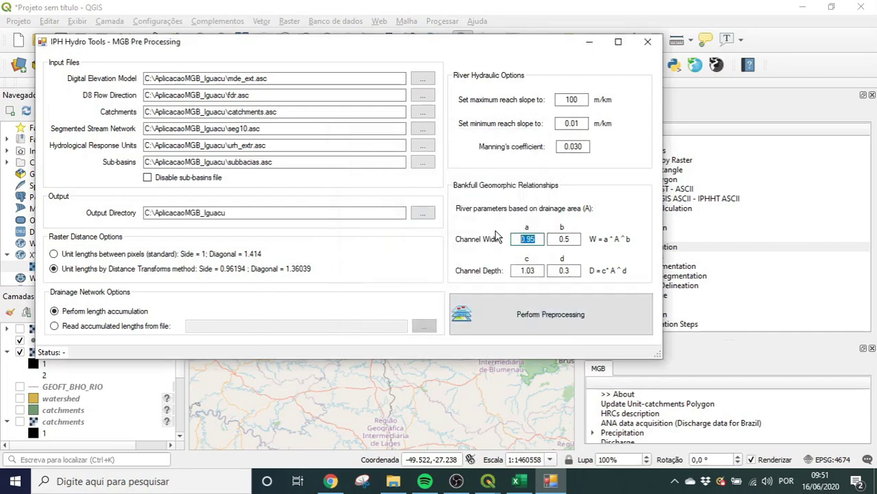
drag(573, 239, 542, 236)
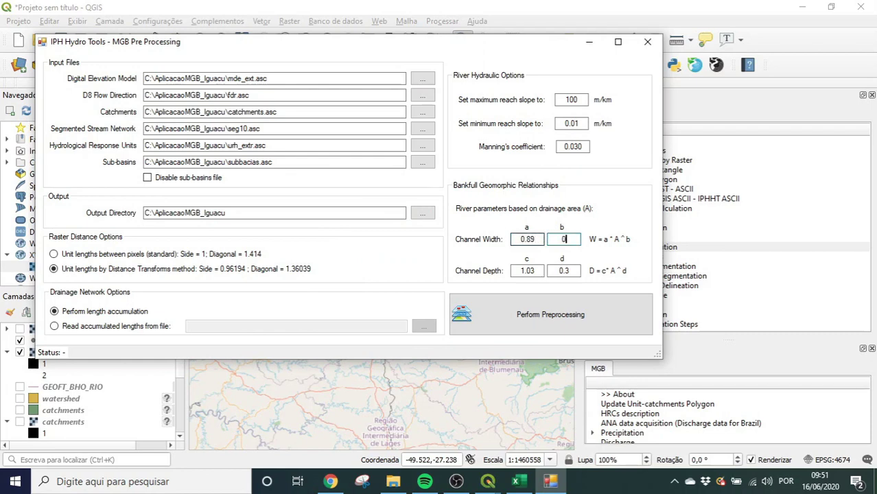
drag(544, 271, 496, 269)
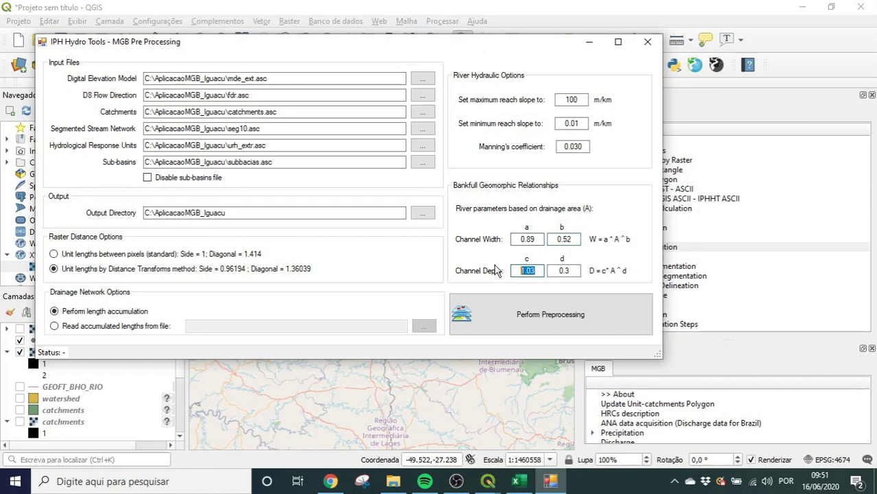
text(0)
drag(570, 271, 507, 258)
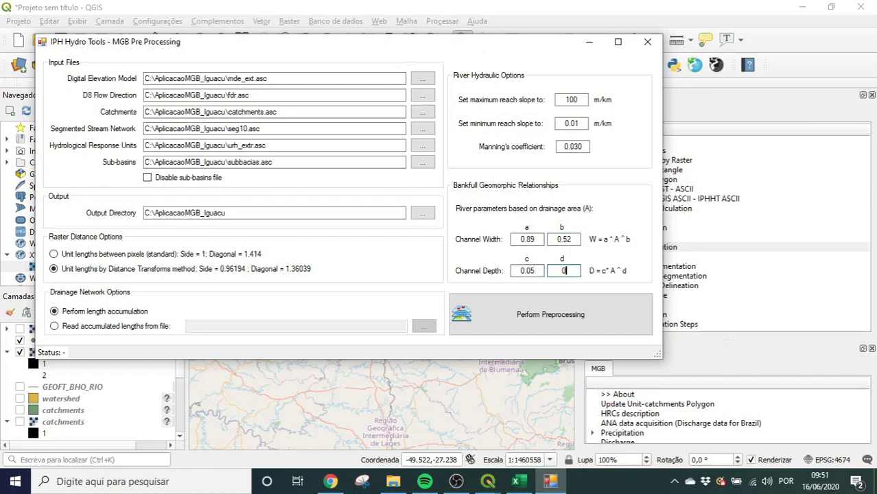
text(0.44)
Perform the MGB preprocessing, continuing through the PrePro console program and acknowledging its completion
click(558, 321)
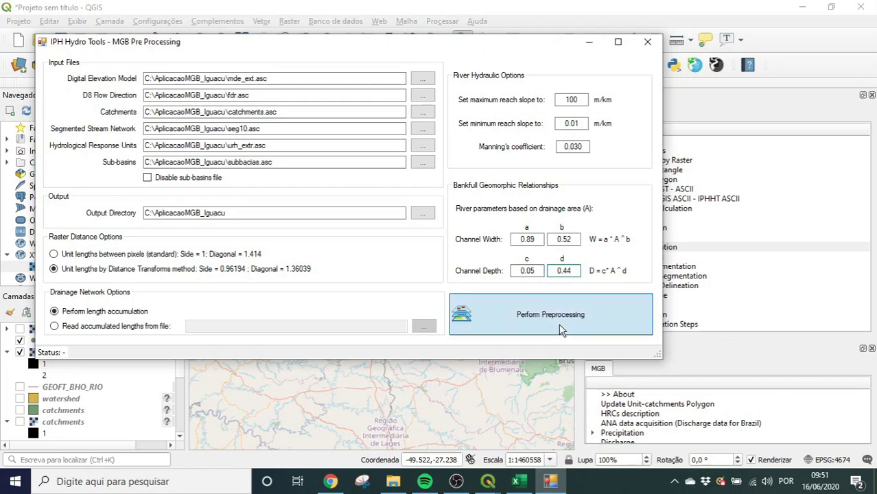
click(480, 284)
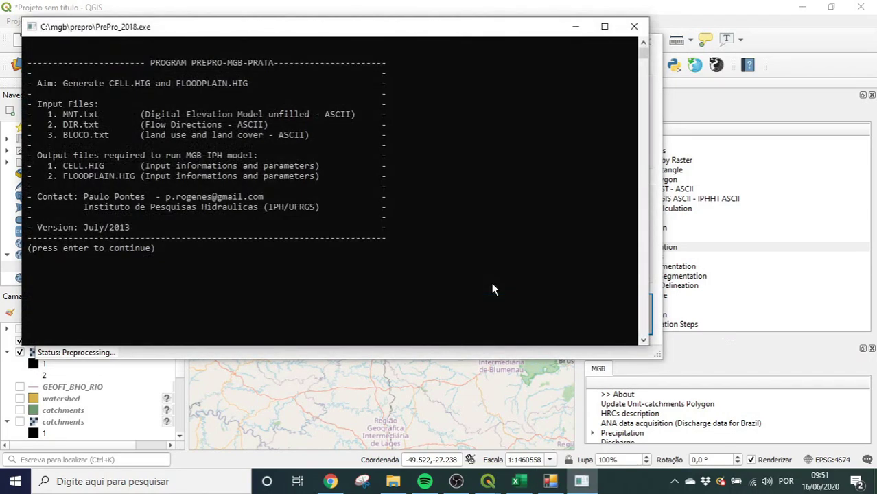
key(Return)
key(Return)
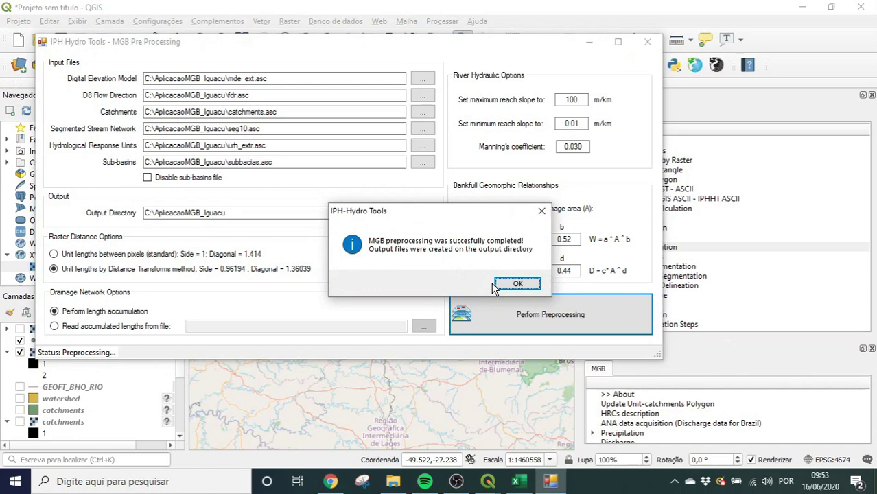
click(506, 284)
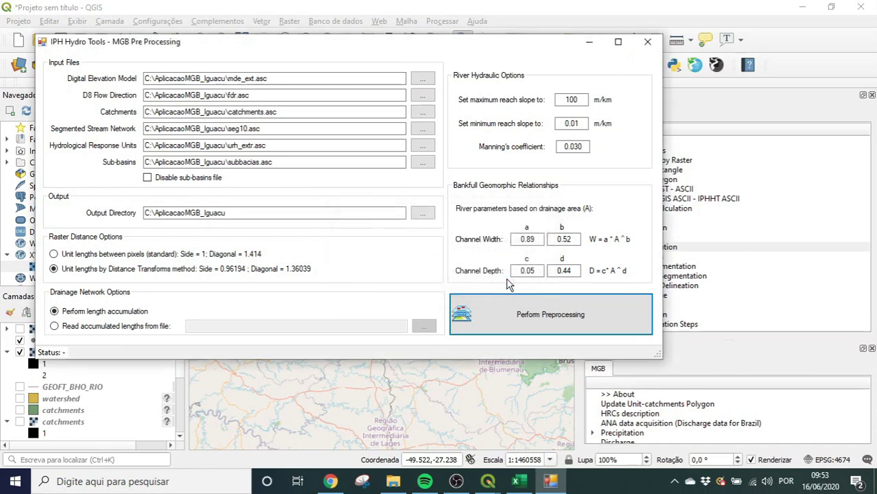
Open the generated MINI.GTP file from the AplicacaoMGB_Iguacu folder in Notepad++
click(392, 483)
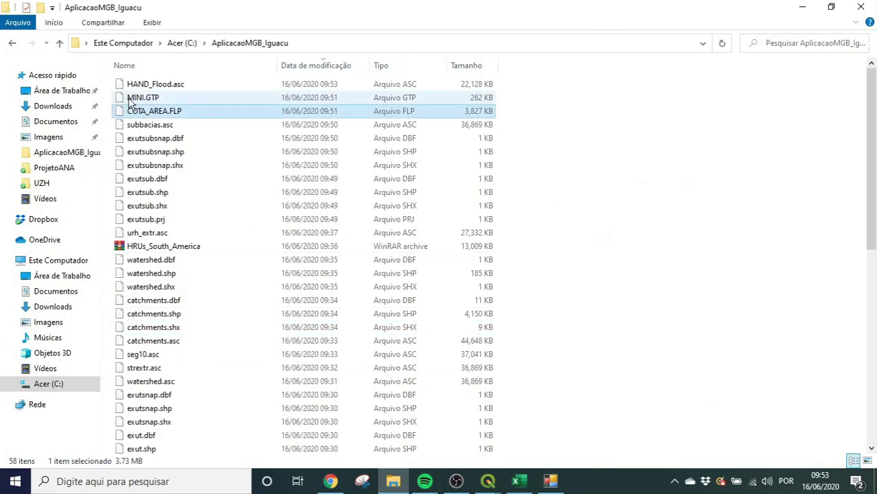
right_click(128, 98)
click(180, 135)
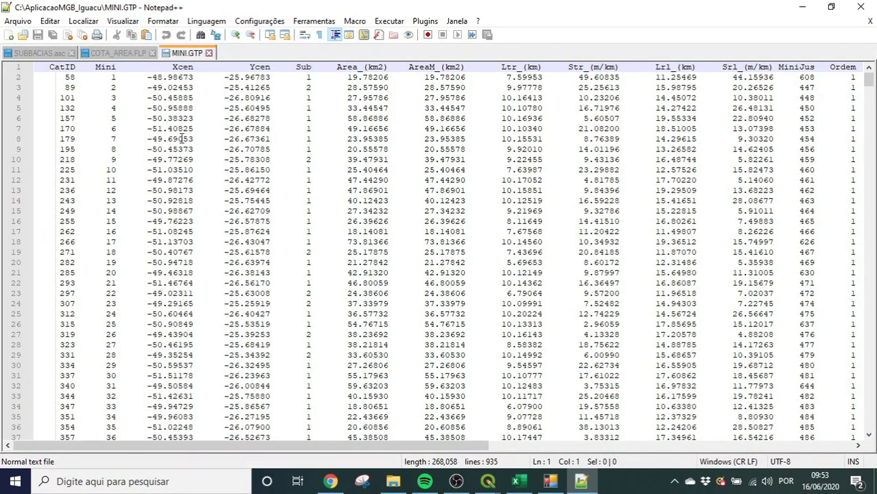
Examine the sub-basin and area columns of MINI.GTP down to the outlet catchment in the last row
mouse_move(869, 81)
mouse_down()
mouse_move(871, 451)
mouse_move(869, 81)
mouse_up()
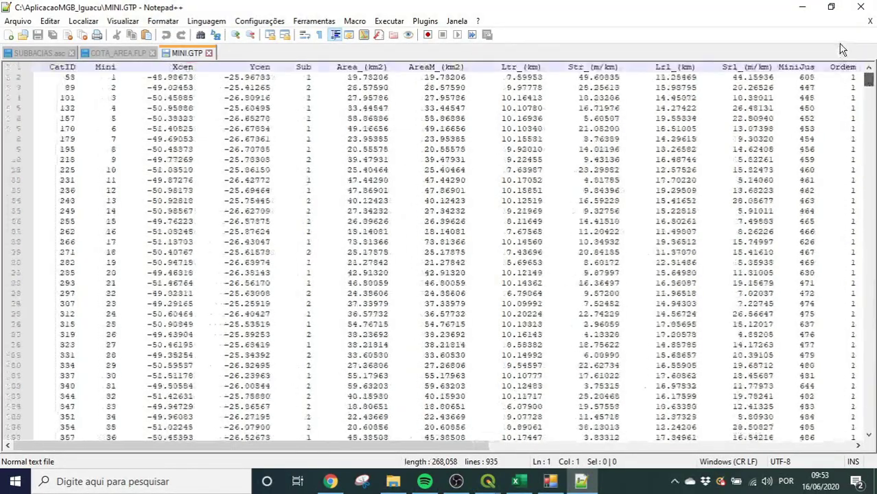
click(311, 87)
click(352, 118)
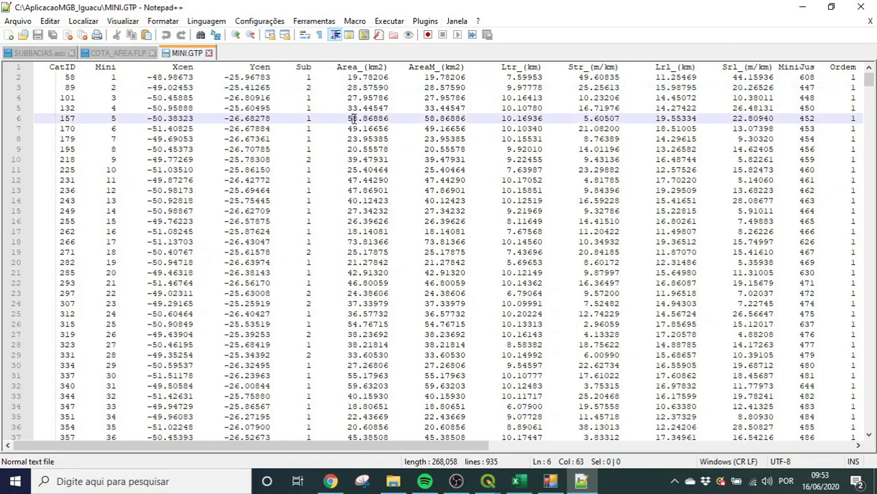
drag(405, 445, 505, 469)
click(280, 210)
drag(869, 80, 874, 458)
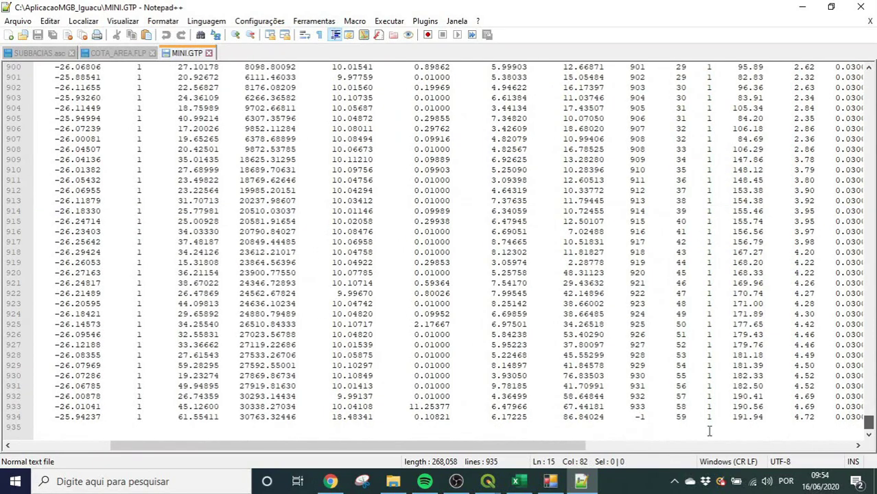
drag(240, 416, 663, 444)
Return to the first rows of MINI.GTP and examine the reach length, slope, width, depth and BLC columns
drag(869, 418, 869, 77)
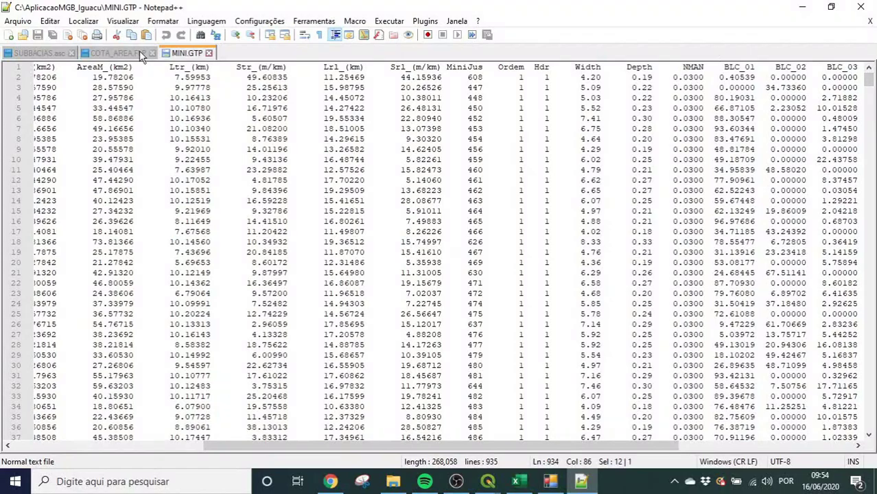
click(175, 77)
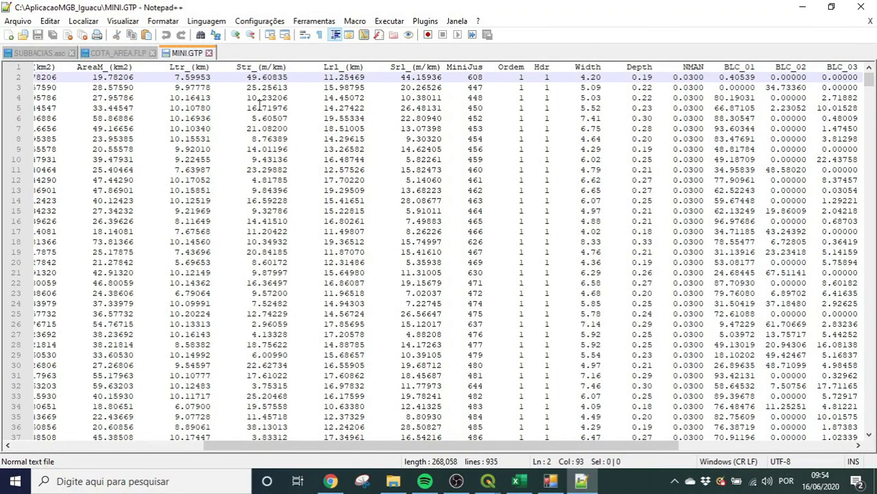
scroll(206, 124, down, 20)
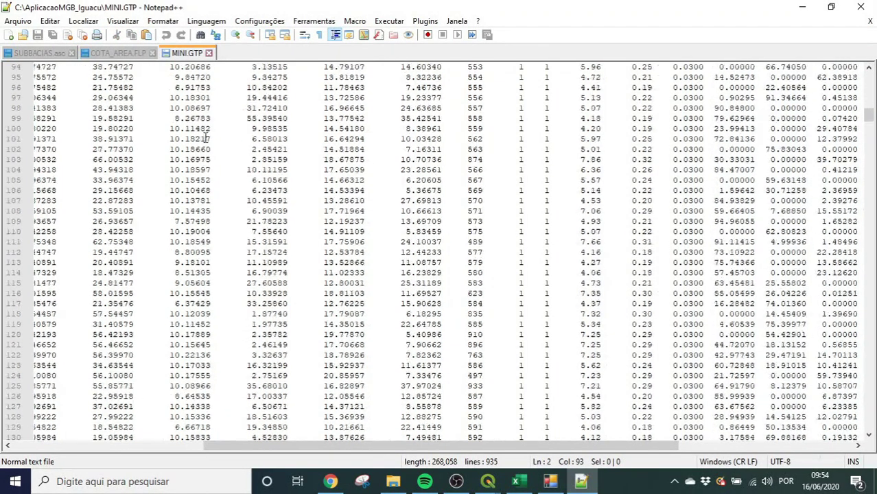
scroll(206, 139, up, 20)
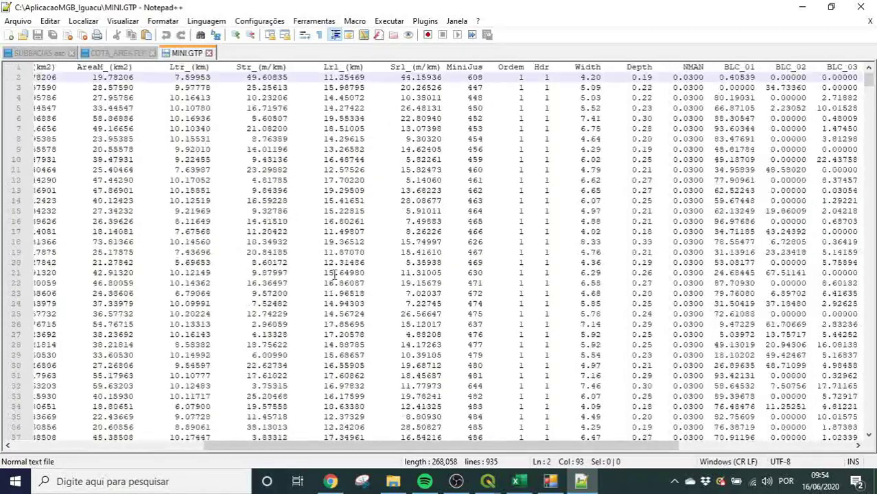
drag(419, 443, 597, 443)
mouse_move(868, 84)
mouse_down()
mouse_move(870, 415)
mouse_move(870, 79)
mouse_up()
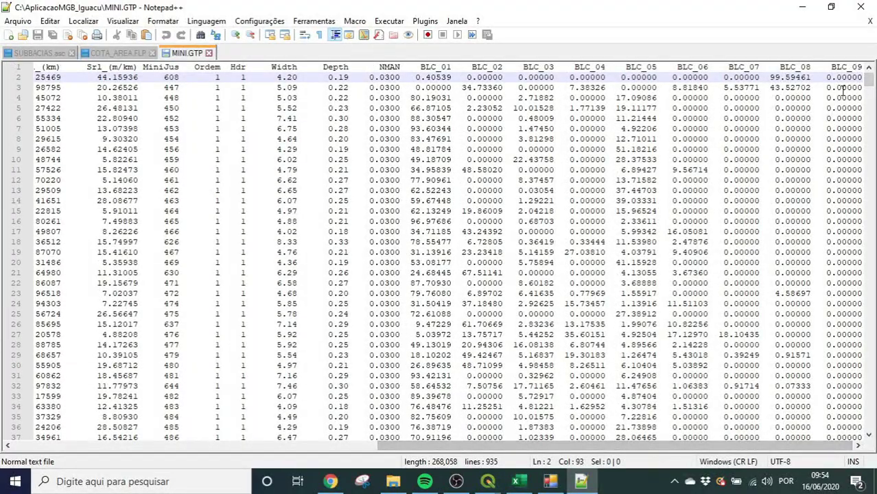
mouse_move(869, 77)
mouse_down()
mouse_move(873, 460)
mouse_move(869, 77)
mouse_up()
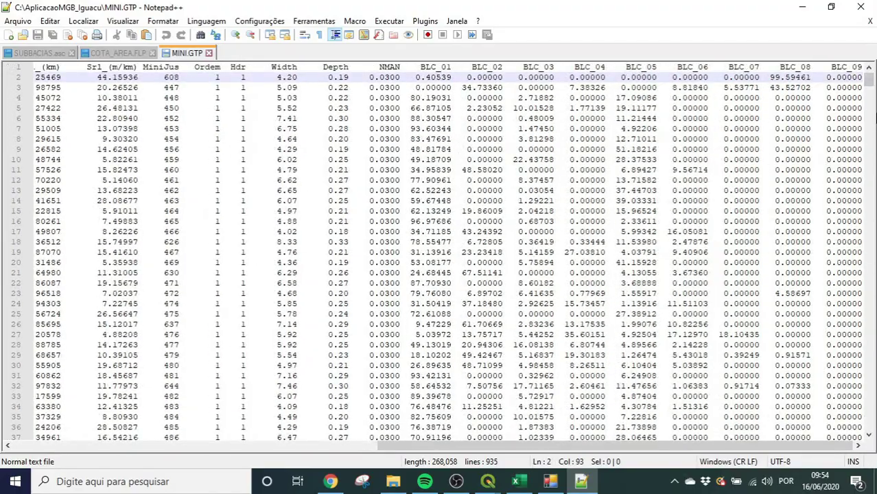
drag(869, 82, 849, 73)
Switch back to the QGIS project and look over the MGB plugin's tool list, starting from Update Unit-catchments Polygon
mouse_move(488, 481)
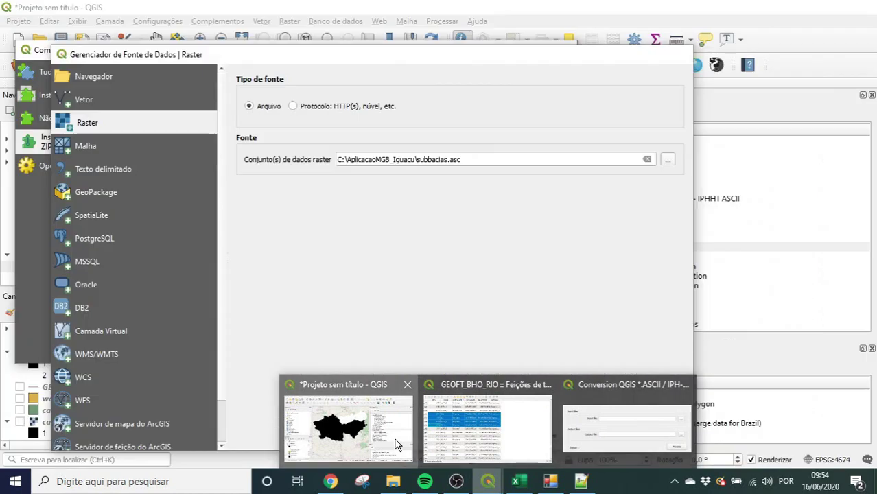
click(402, 441)
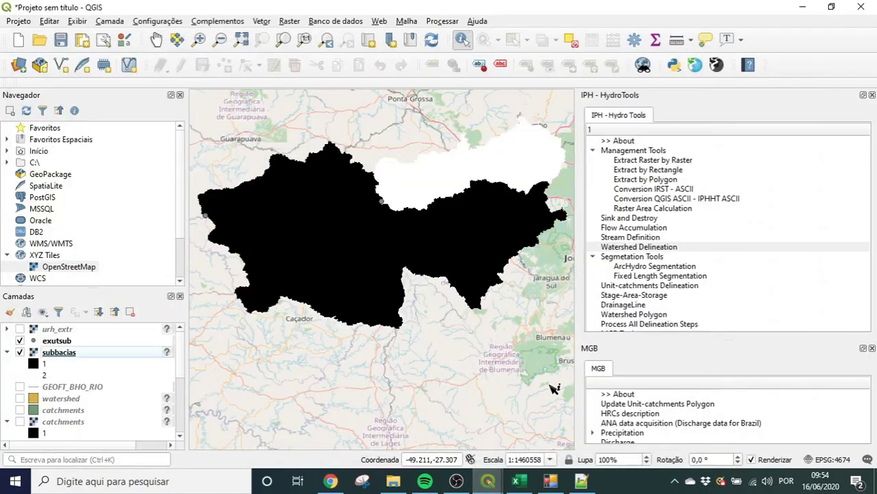
drag(727, 340, 733, 280)
click(690, 345)
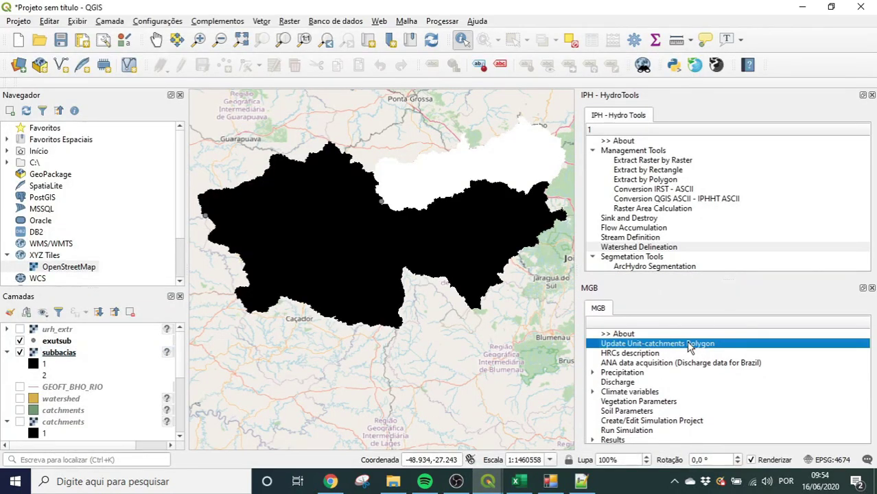
drag(723, 277, 737, 348)
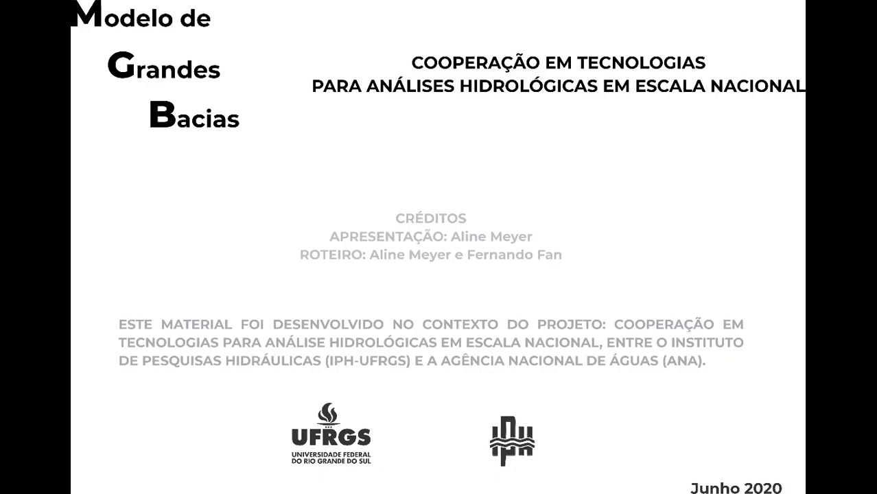